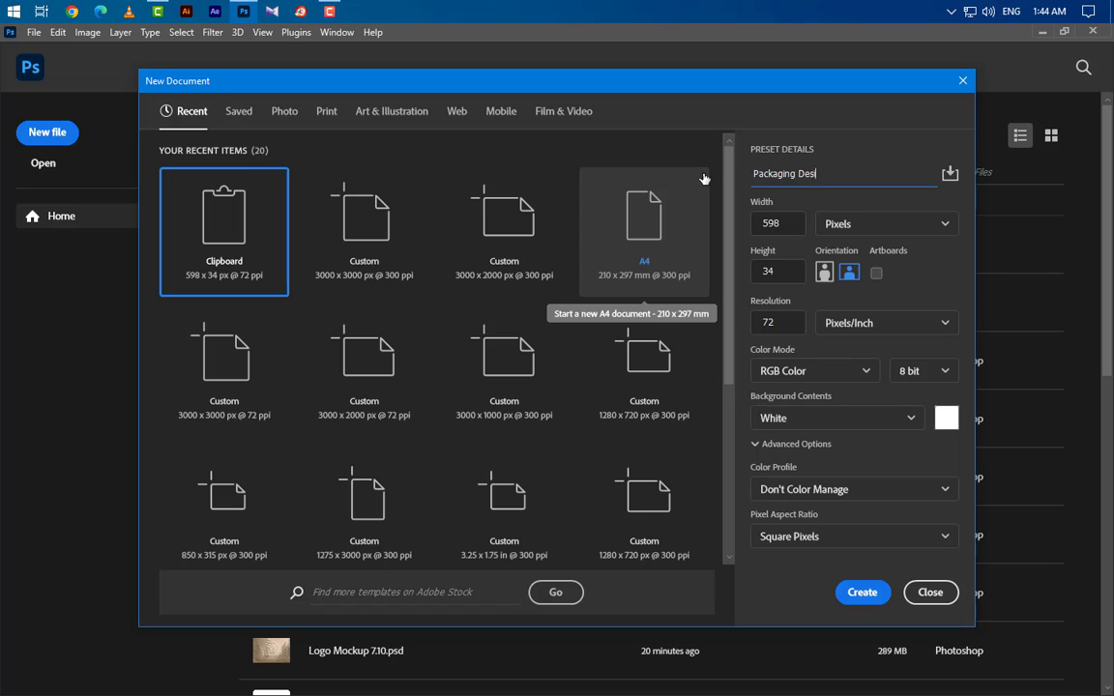
# Create the Packaging Design document at 2186 × 3000 pixels, 300 pixels/inch, in CMYK Color mode
pyautogui.click(782, 223)
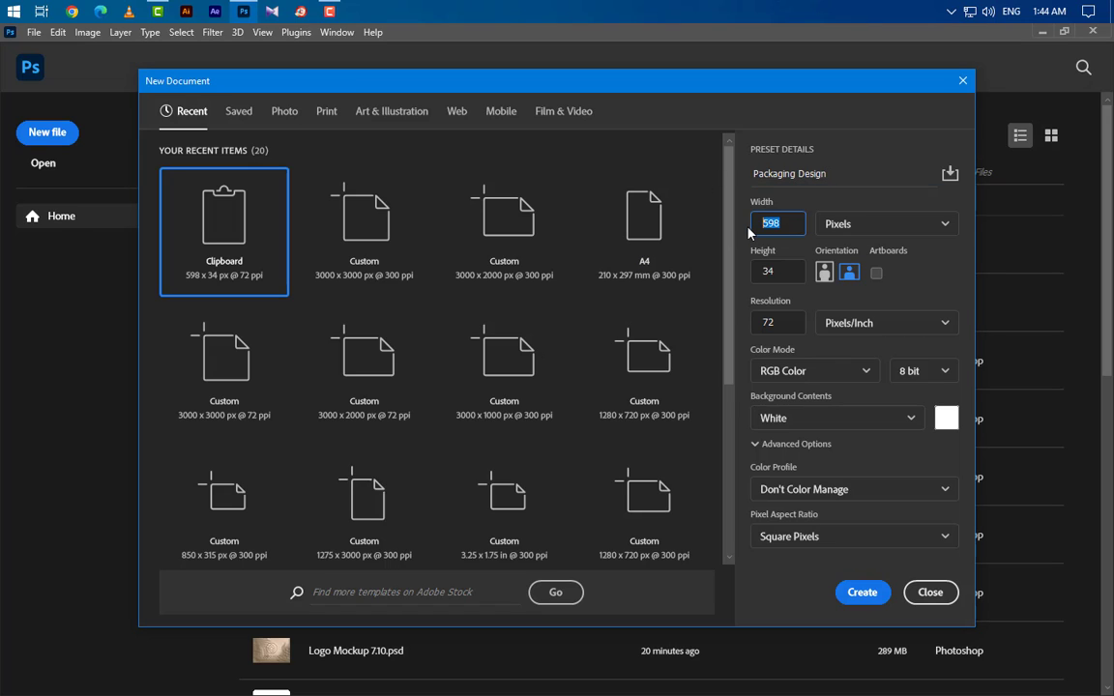
pyautogui.write('2186')
pyautogui.click(781, 272)
pyautogui.write('3000')
pyautogui.press('Tab')
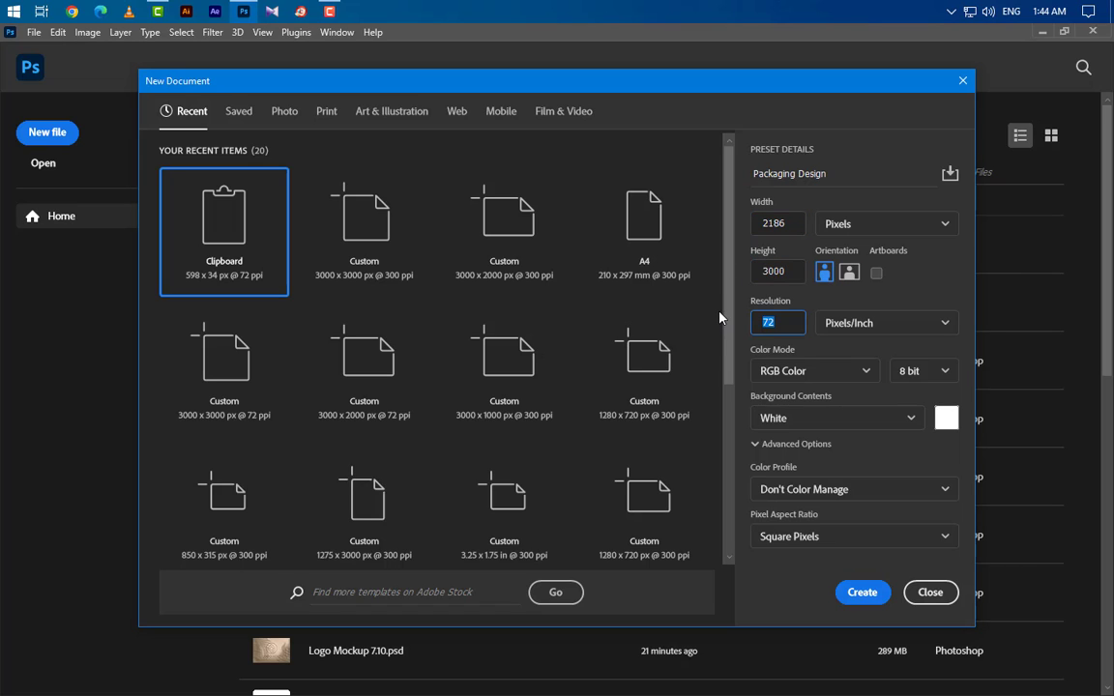
pyautogui.write('300')
pyautogui.click(833, 373)
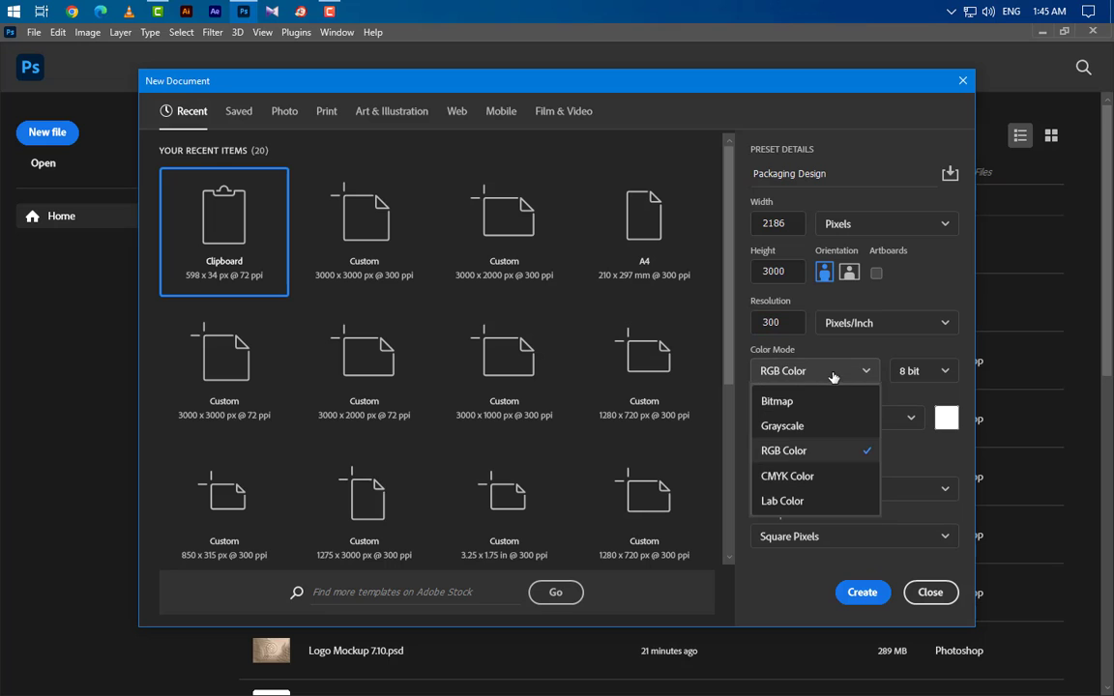
pyautogui.click(807, 476)
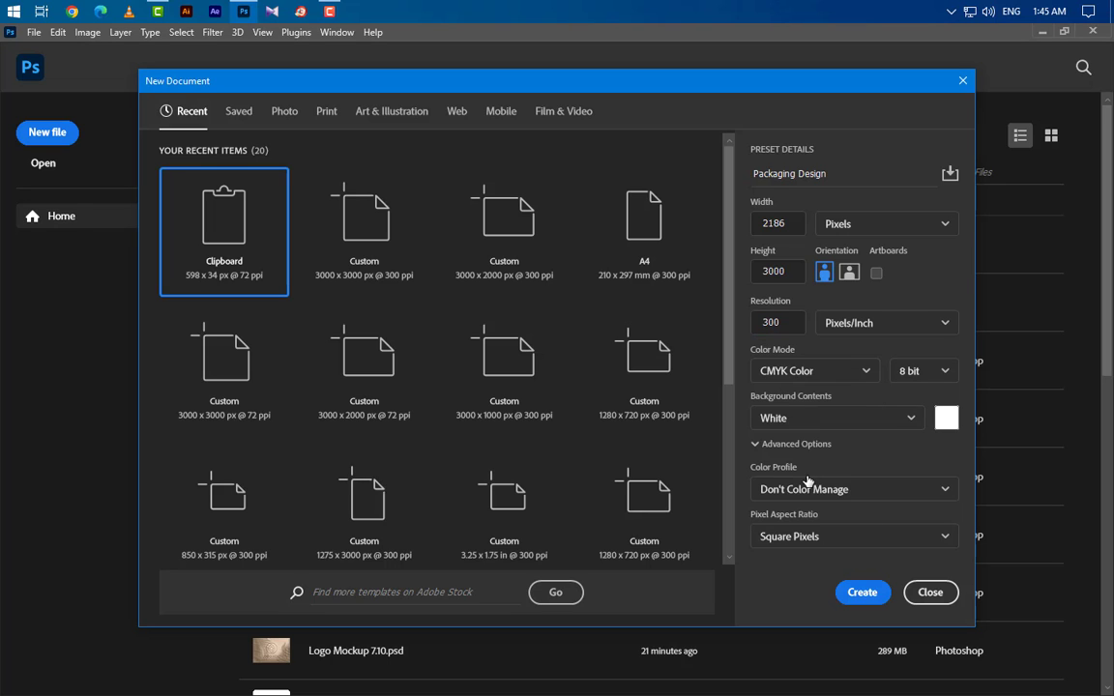
pyautogui.click(861, 591)
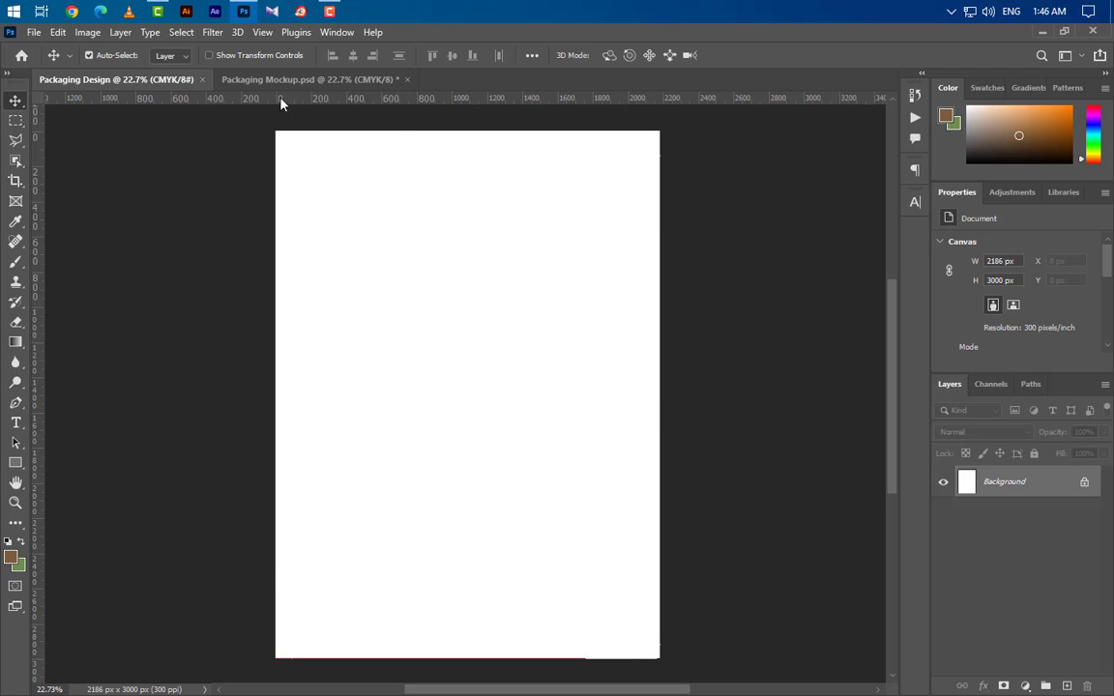
# Add a guide layout to the canvas with 110 px margins on all four sides
pyautogui.click(262, 32)
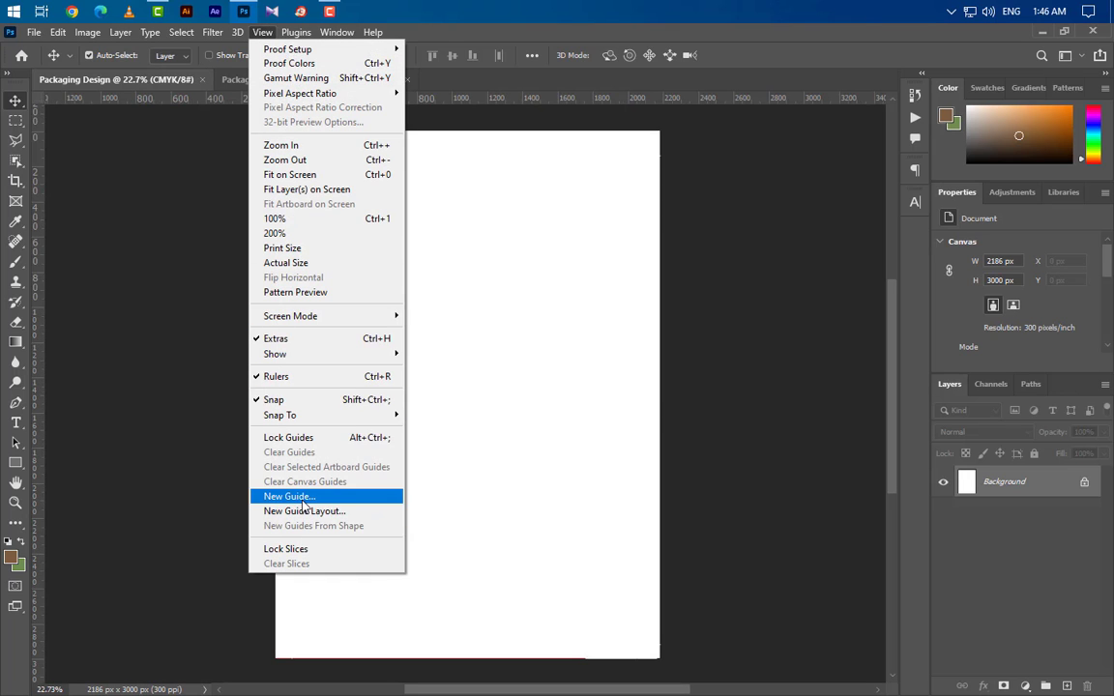
pyautogui.click(302, 511)
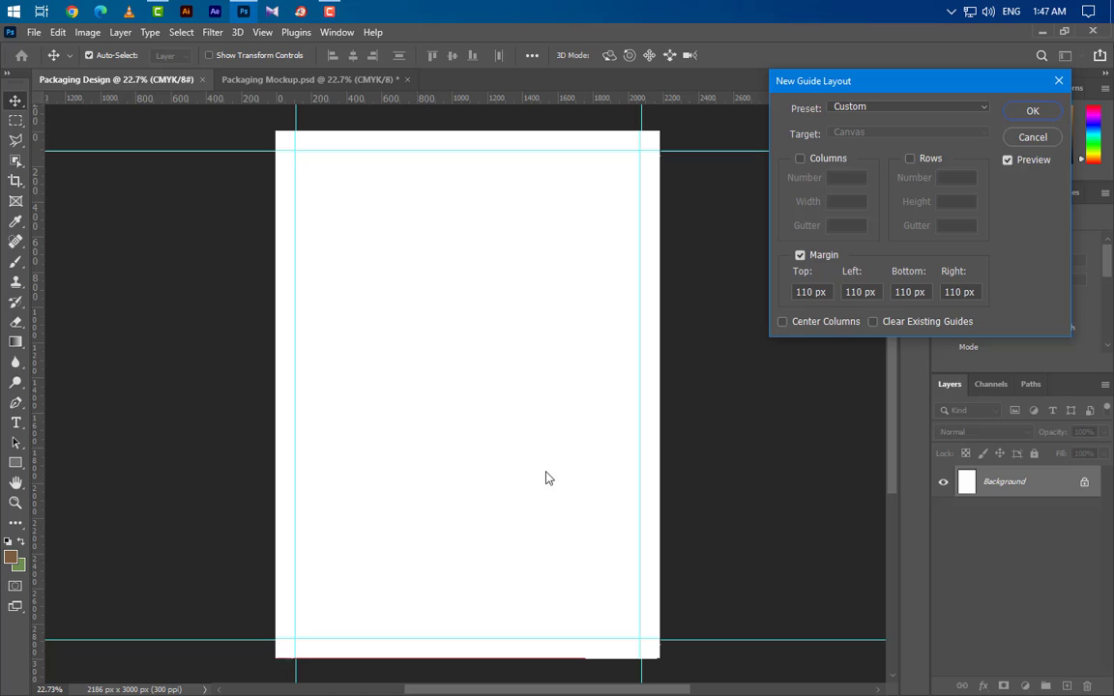
pyautogui.click(798, 292)
pyautogui.click(864, 292)
pyautogui.click(1029, 111)
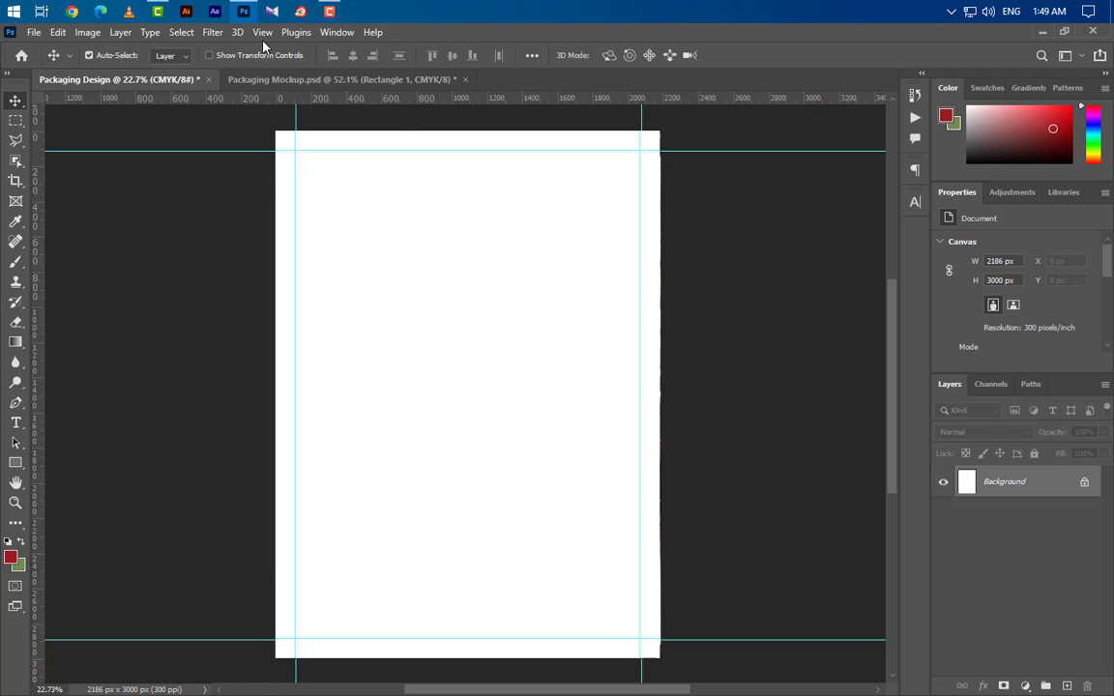
# Show the grid over the canvas
pyautogui.click(262, 34)
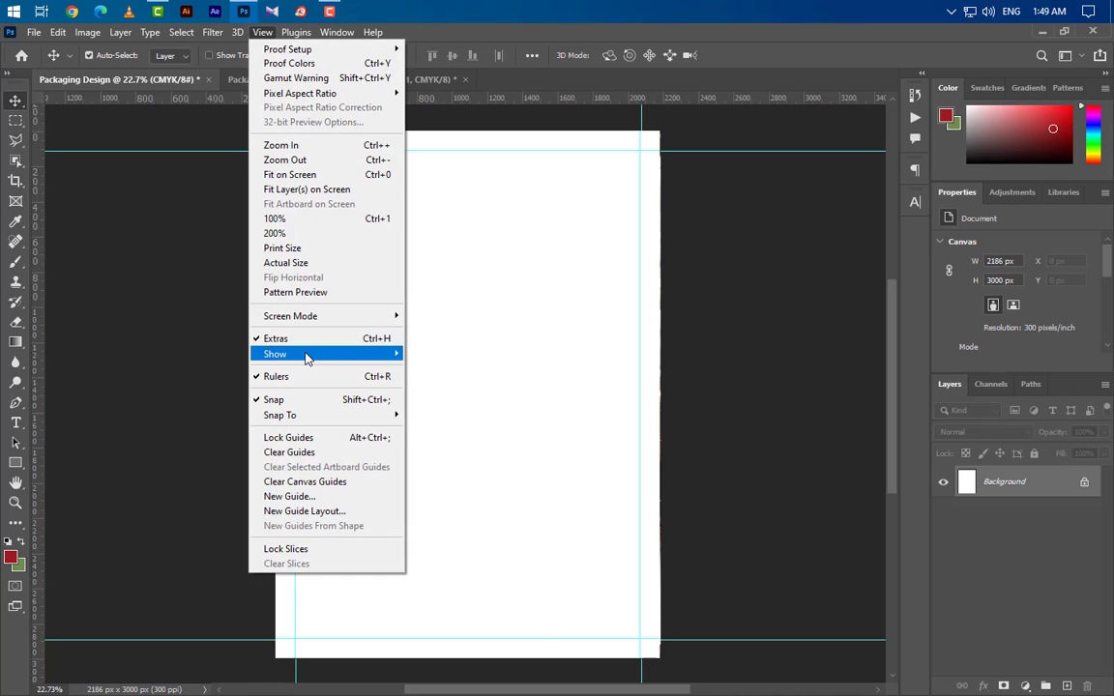
pyautogui.moveTo(309, 354)
pyautogui.click(437, 399)
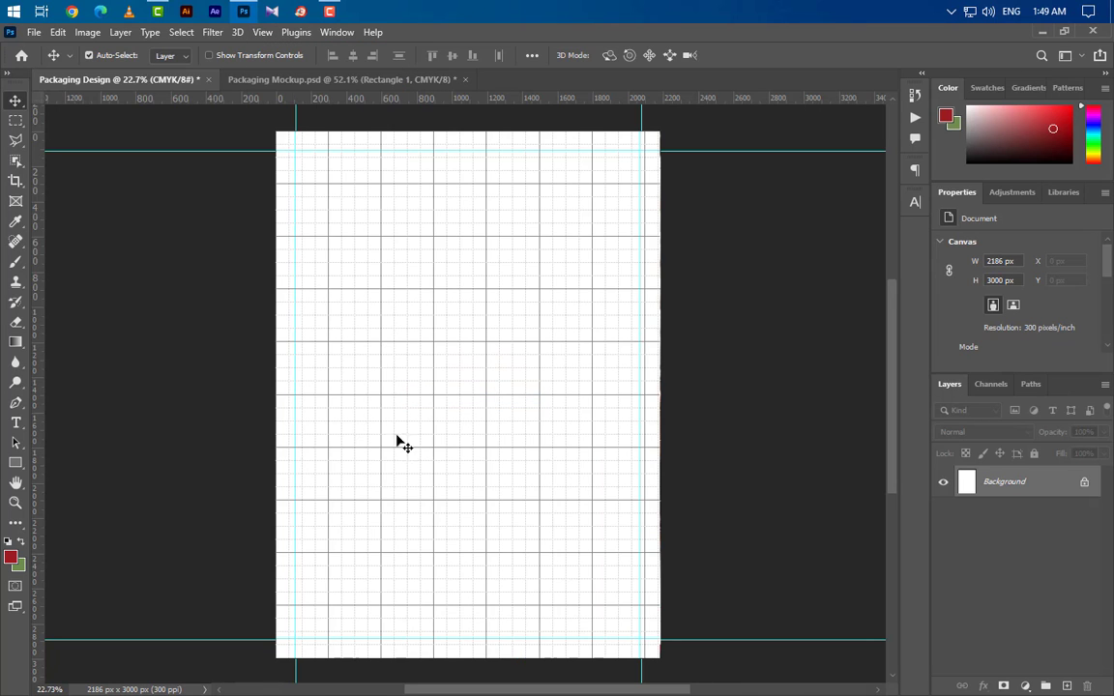
# Draw a closed curved-top Pen shape about 601 × 508 px against the canvas's left edge, ending in a point on the right
pyautogui.click(16, 402)
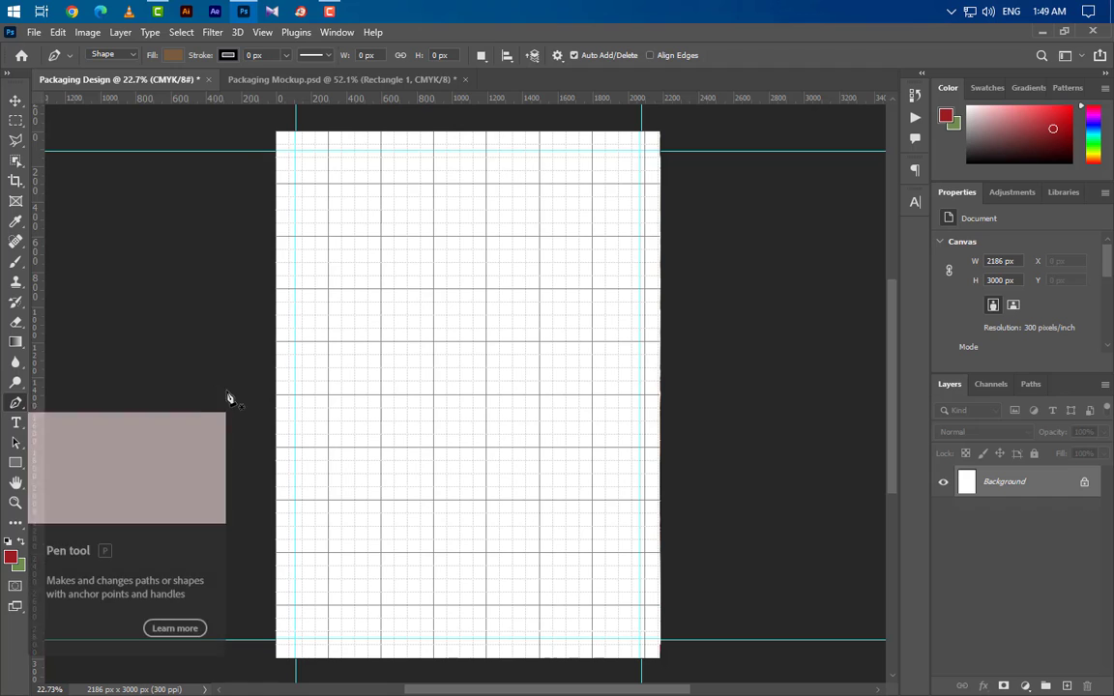
pyautogui.scroll(8, 273, 404)
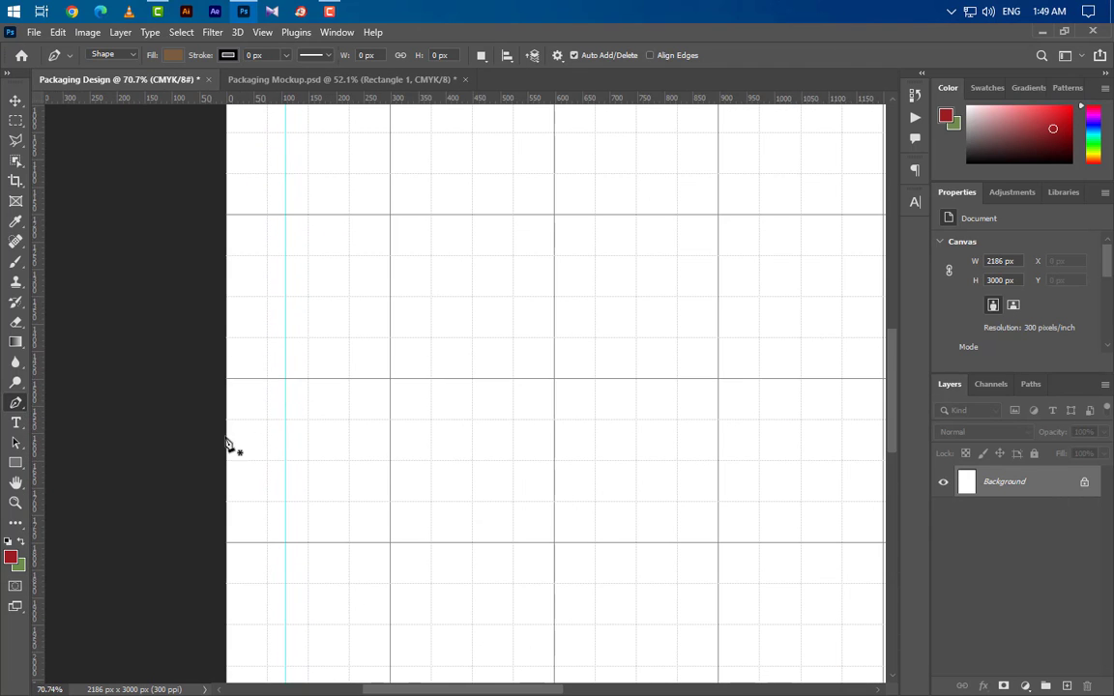
pyautogui.click(229, 444)
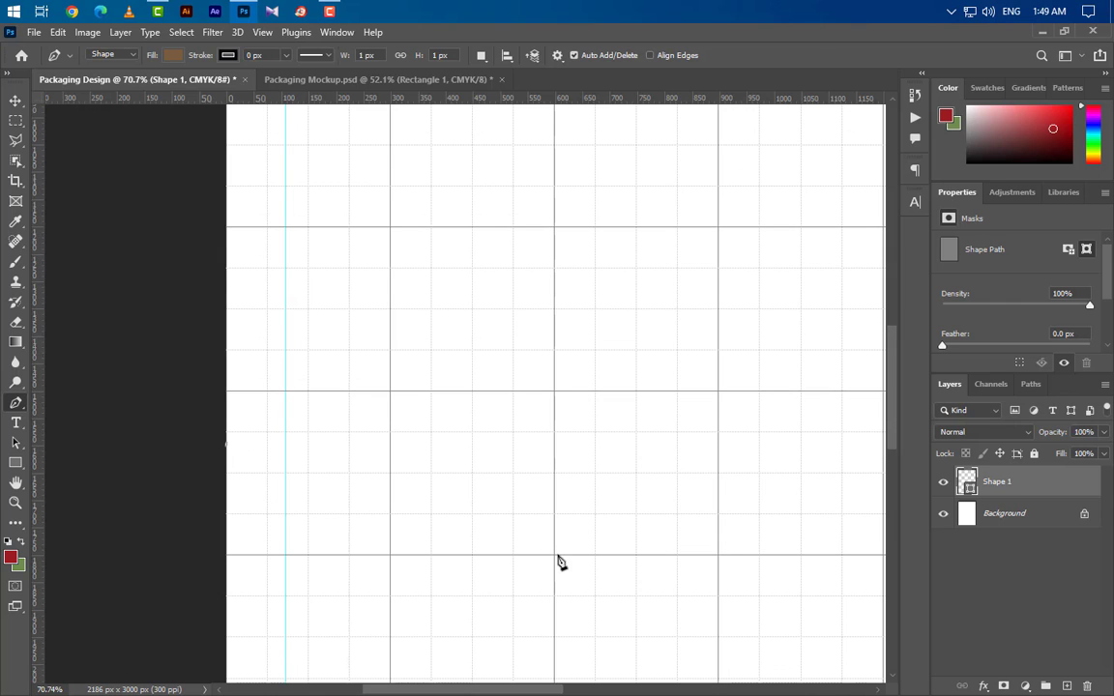
pyautogui.moveTo(555, 558); pyautogui.dragTo(633, 626)
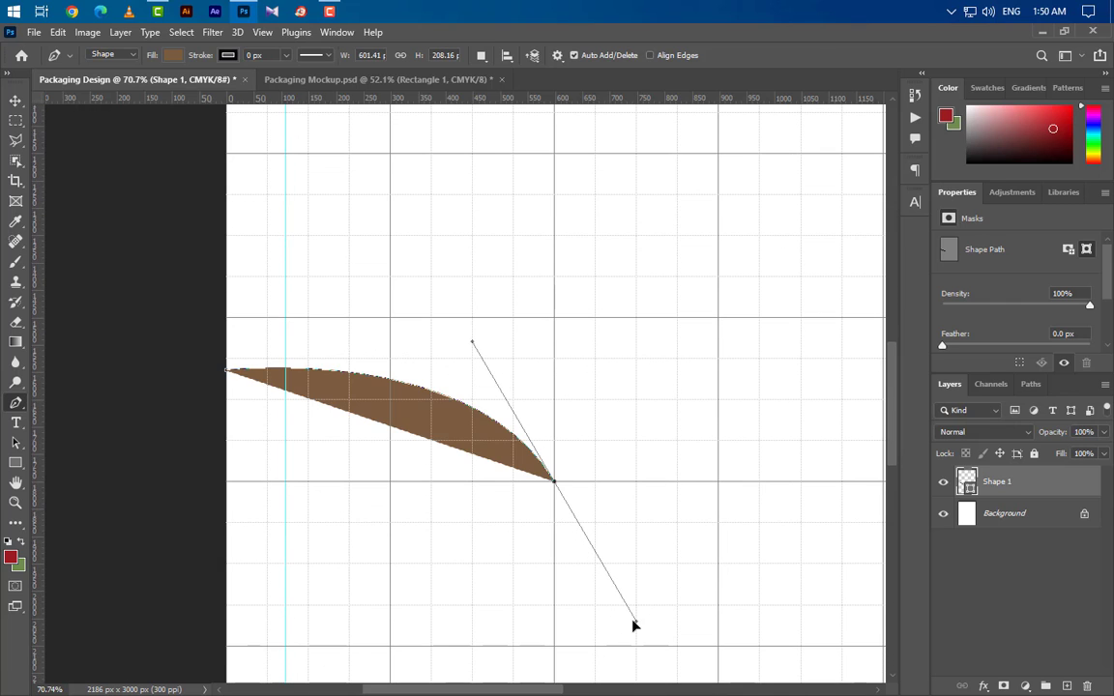
pyautogui.keyDown('alt'); pyautogui.click(555, 482); pyautogui.keyUp('alt')
pyautogui.click(227, 646)
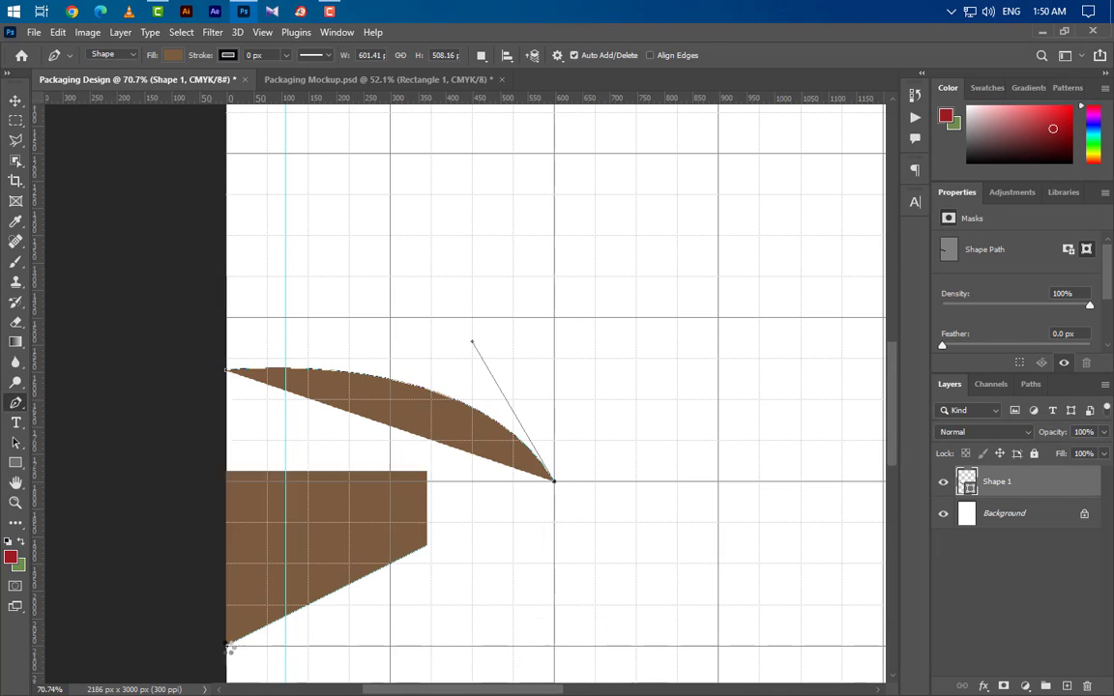
pyautogui.click(227, 371)
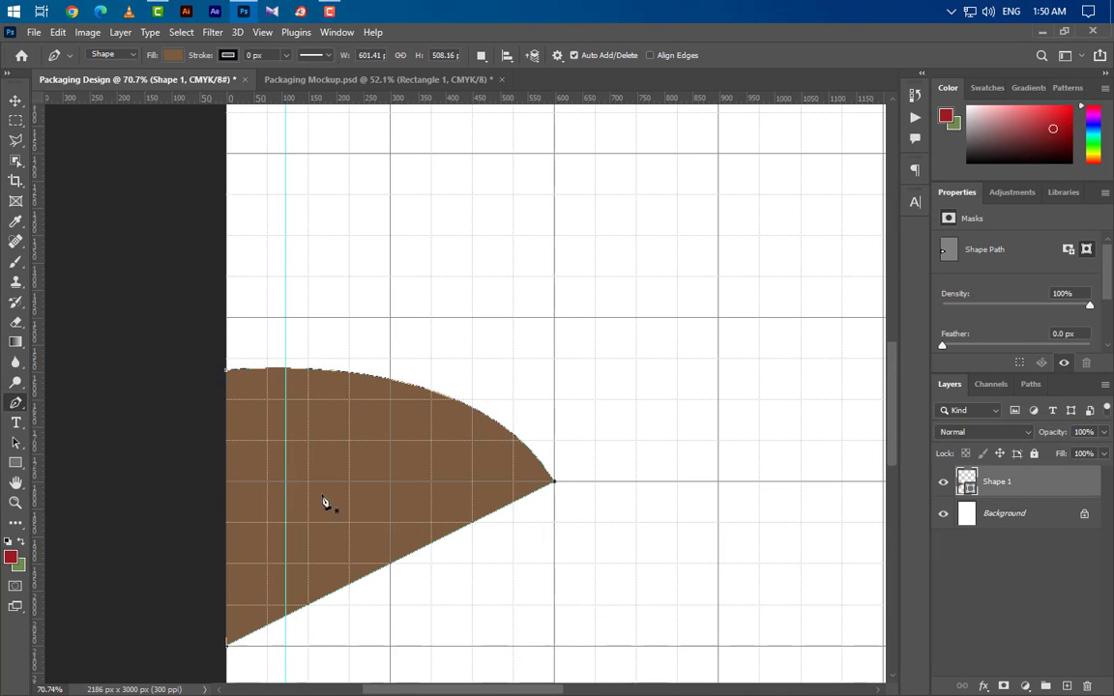
# Duplicate the curved Shape 1 layer and flip the copy horizontally
pyautogui.scroll(-4, 185, 470)
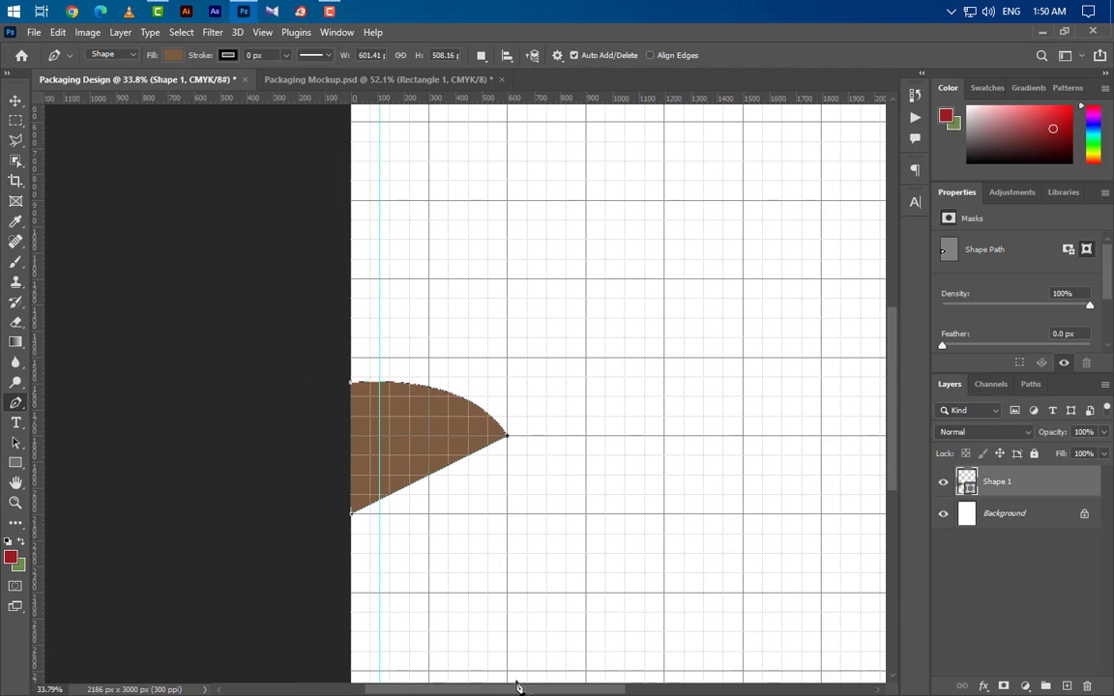
pyautogui.moveTo(518, 687); pyautogui.dragTo(552, 688)
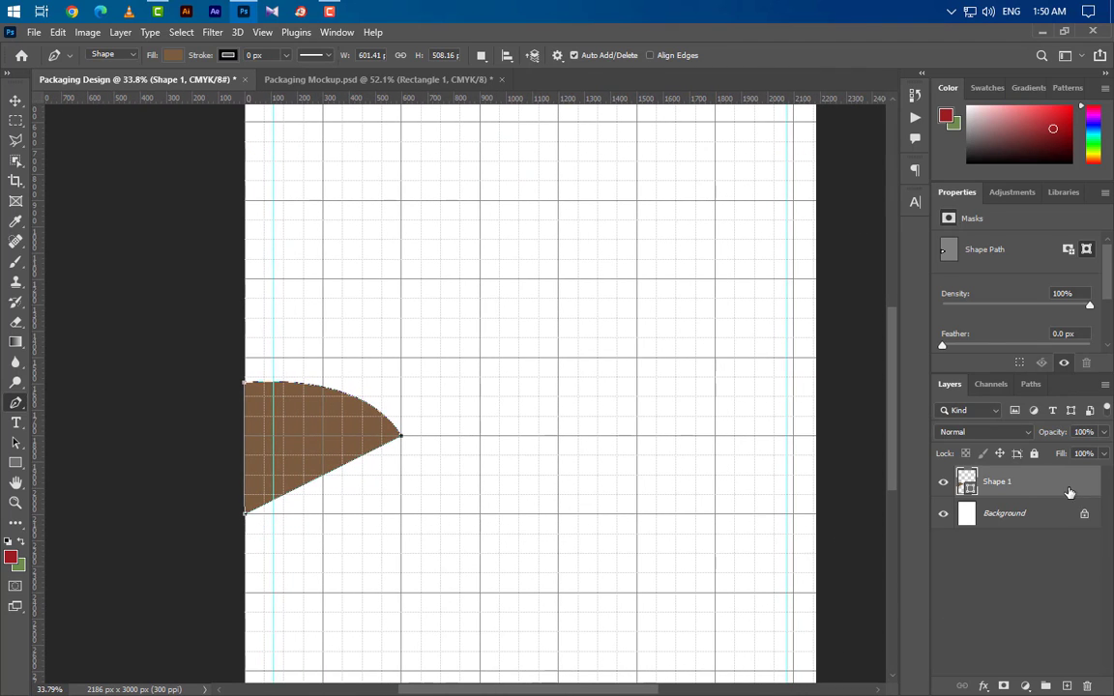
pyautogui.moveTo(1069, 493); pyautogui.dragTo(1066, 688)
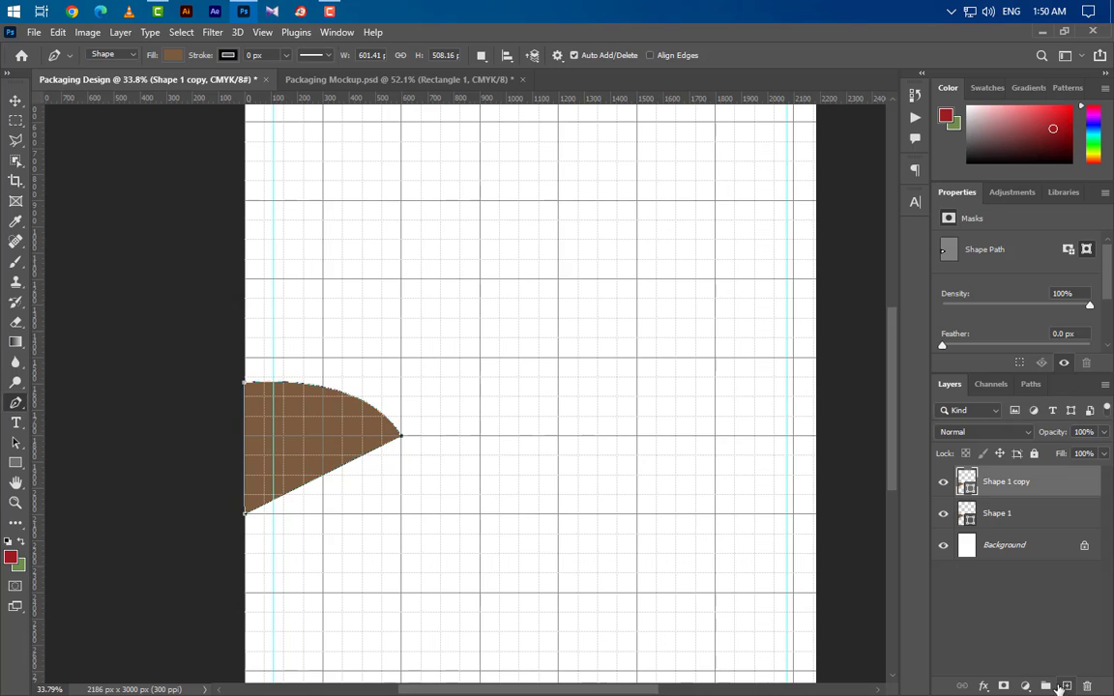
pyautogui.hotkey('ctrl', 't')
pyautogui.rightClick(299, 455)
pyautogui.click(343, 426)
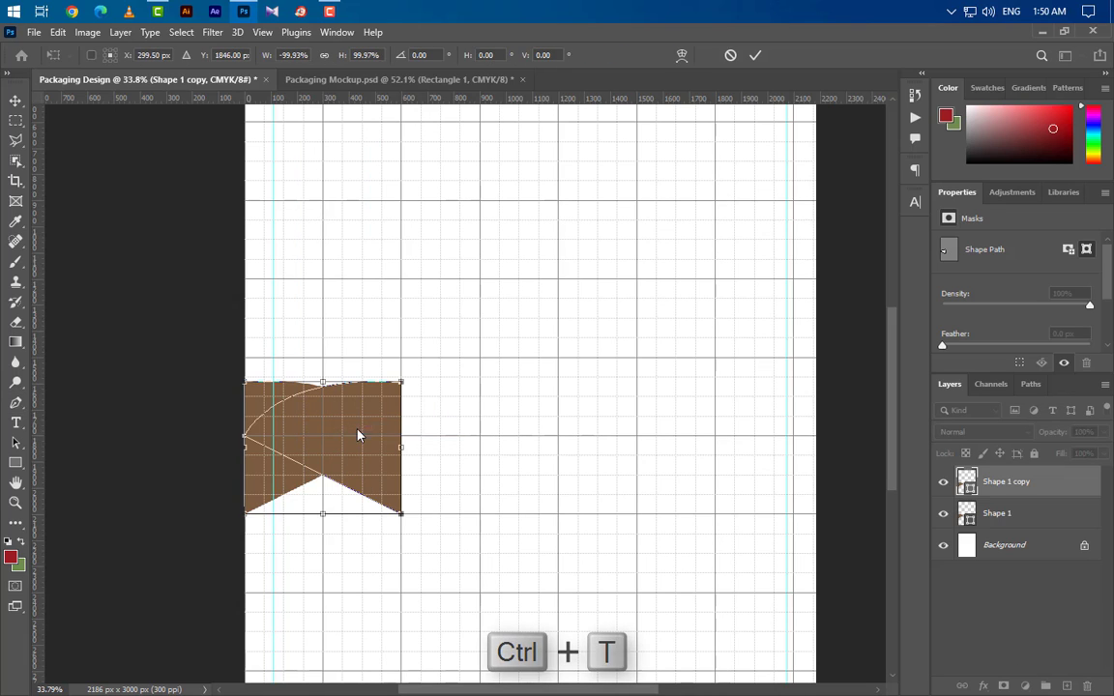
# Move the flipped copy straight across until it sits flush with the canvas's right edge, and apply the transform
pyautogui.press('Right')
pyautogui.press('Right')
pyautogui.press('Right')
pyautogui.press('Right')
pyautogui.press('Right')
pyautogui.press('Right')
pyautogui.press('Right')
pyautogui.press('Right')
pyautogui.press('Right')
pyautogui.press('Right')
pyautogui.press('Right')
pyautogui.press('Right')
pyautogui.press('Right')
pyautogui.press('Right')
pyautogui.press('Right')
pyautogui.press('Right')
pyautogui.press('Right')
pyautogui.press('Right')
pyautogui.press('Right')
pyautogui.press('Right')
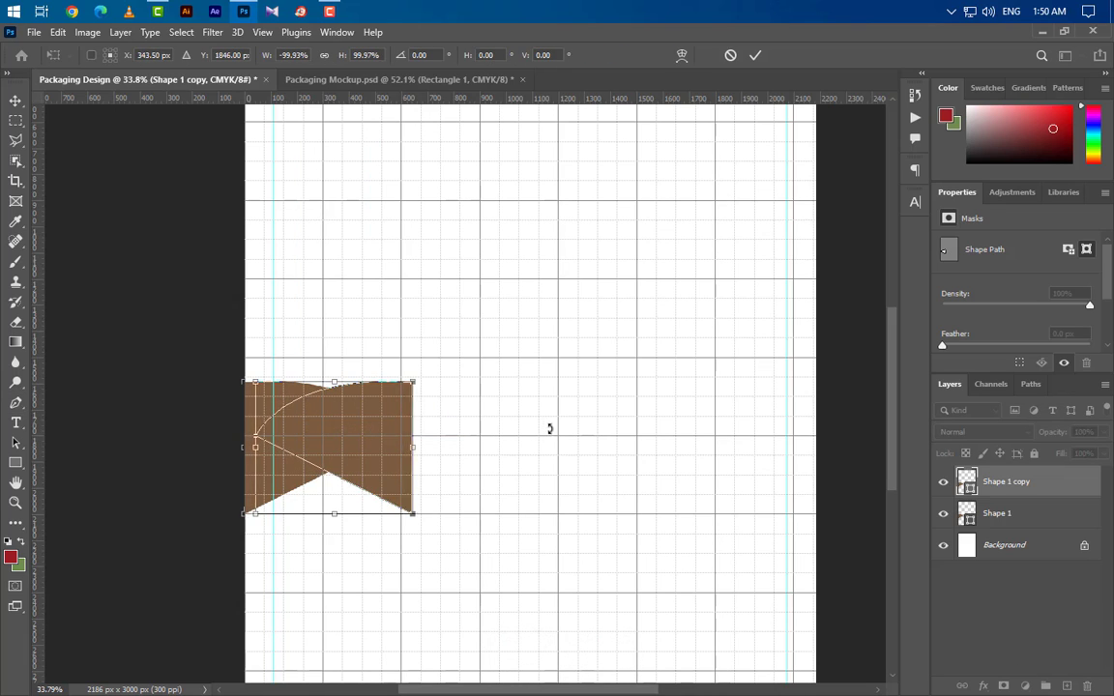
pyautogui.hotkey('shift', 'Right')
pyautogui.hotkey('shift', 'Right')
pyautogui.hotkey('shift', 'Right')
pyautogui.hotkey('shift', 'Right')
pyautogui.hotkey('shift', 'Right')
pyautogui.hotkey('shift', 'Right')
pyautogui.hotkey('shift', 'Right')
pyautogui.hotkey('shift', 'Right')
pyautogui.hotkey('shift', 'Right')
pyautogui.hotkey('shift', 'Right')
pyautogui.hotkey('shift', 'Right')
pyautogui.hotkey('shift', 'Right')
pyautogui.hotkey('shift', 'Right')
pyautogui.hotkey('shift', 'Right')
pyautogui.hotkey('shift', 'Right')
pyautogui.hotkey('shift', 'Right')
pyautogui.hotkey('shift', 'Right')
pyautogui.hotkey('shift', 'Right')
pyautogui.hotkey('shift', 'Right')
pyautogui.hotkey('shift', 'Right')
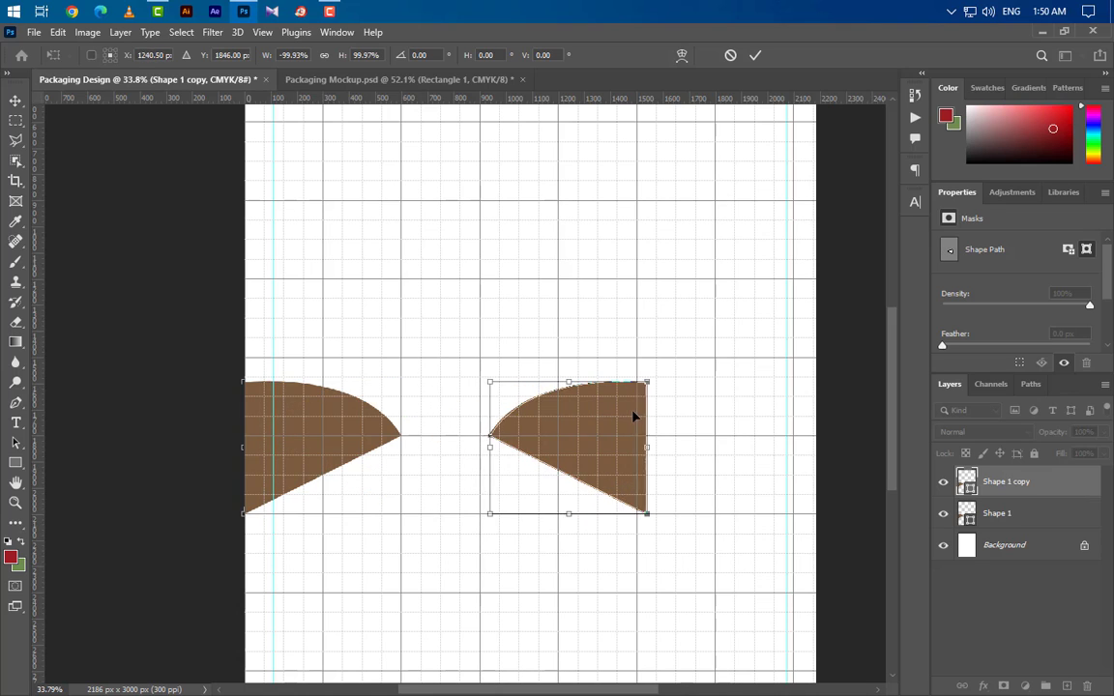
pyautogui.hotkey('shift', 'Right')
pyautogui.hotkey('shift', 'Right')
pyautogui.hotkey('shift', 'Right')
pyautogui.hotkey('shift', 'Right')
pyautogui.hotkey('shift', 'Right')
pyautogui.hotkey('shift', 'Right')
pyautogui.hotkey('shift', 'Right')
pyautogui.hotkey('shift', 'Right')
pyautogui.hotkey('shift', 'Right')
pyautogui.hotkey('shift', 'Right')
pyautogui.hotkey('shift', 'Right')
pyautogui.hotkey('shift', 'Right')
pyautogui.hotkey('shift', 'Right')
pyautogui.hotkey('shift', 'Right')
pyautogui.hotkey('shift', 'Right')
pyautogui.hotkey('shift', 'Right')
pyautogui.hotkey('shift', 'Right')
pyautogui.hotkey('shift', 'Right')
pyautogui.hotkey('shift', 'Right')
pyautogui.hotkey('shift', 'Right')
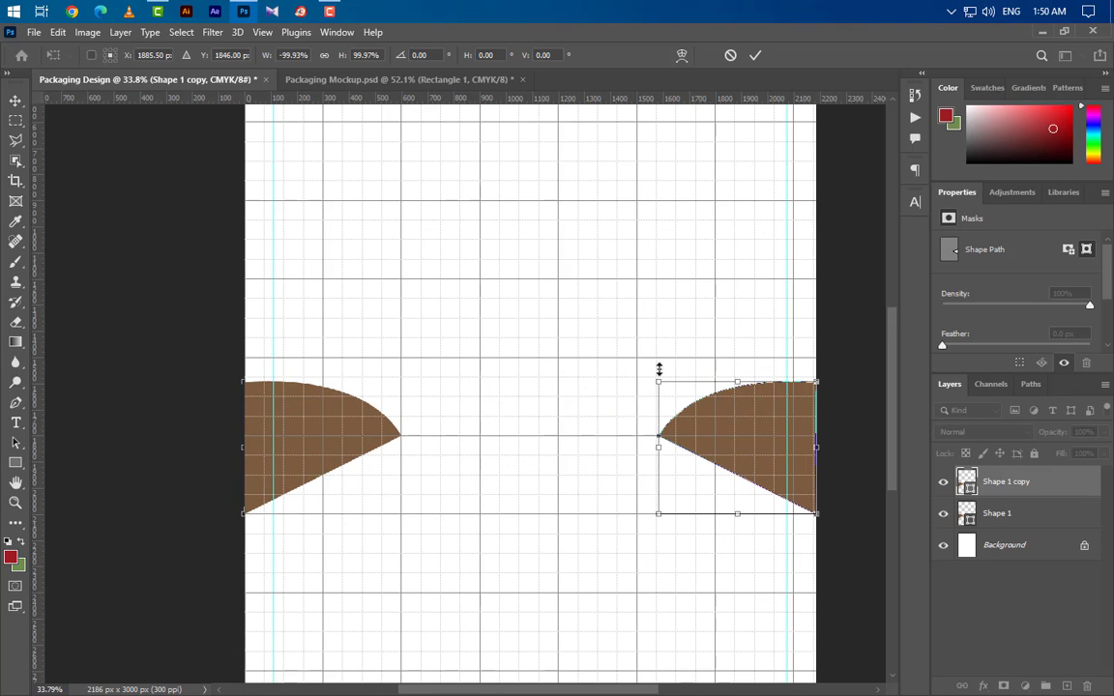
pyautogui.click(755, 59)
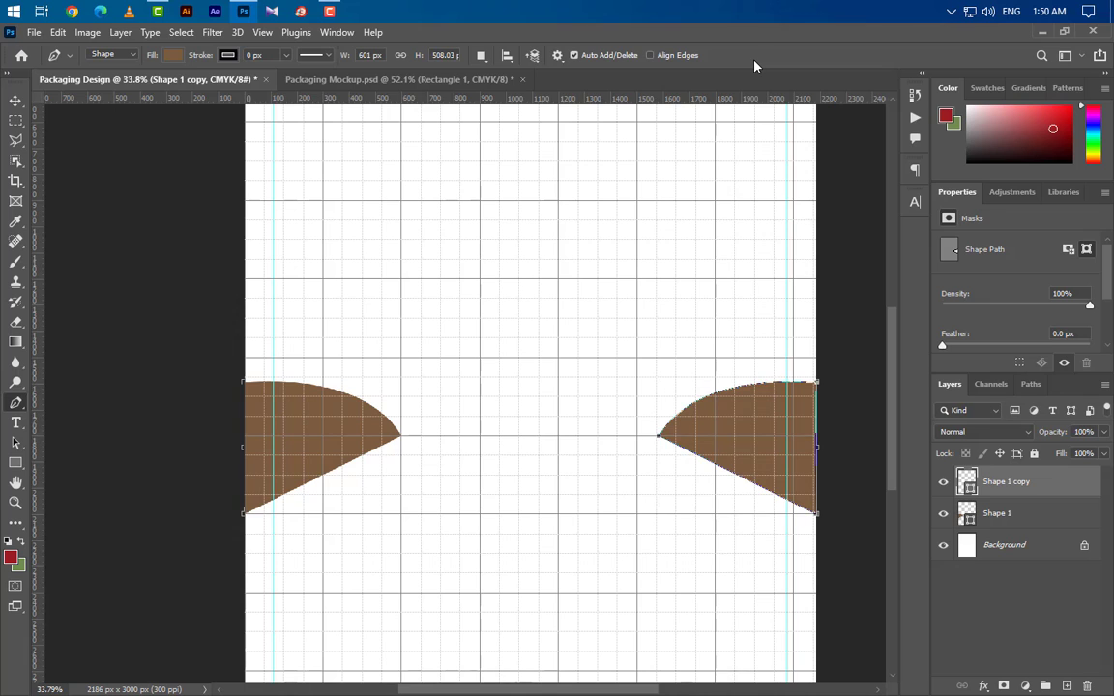
# Recolor the Shape 1 copy with the dark red foreground color 991c20
pyautogui.scroll(-1, 411, 316)
pyautogui.scroll(-1, 411, 317)
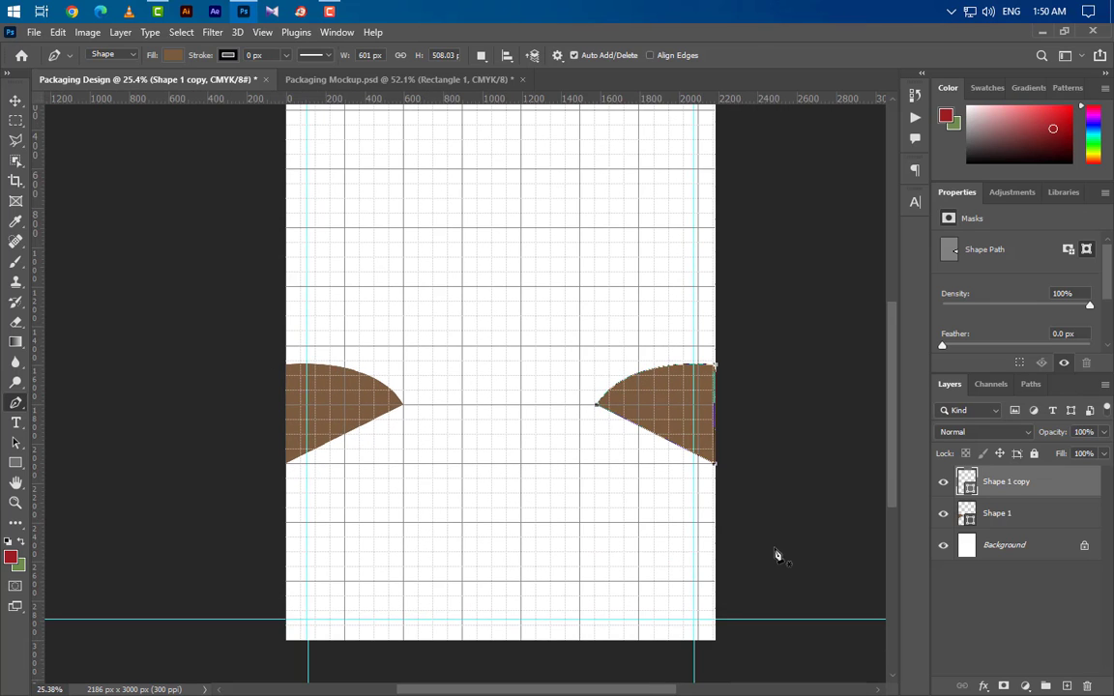
pyautogui.doubleClick(968, 490)
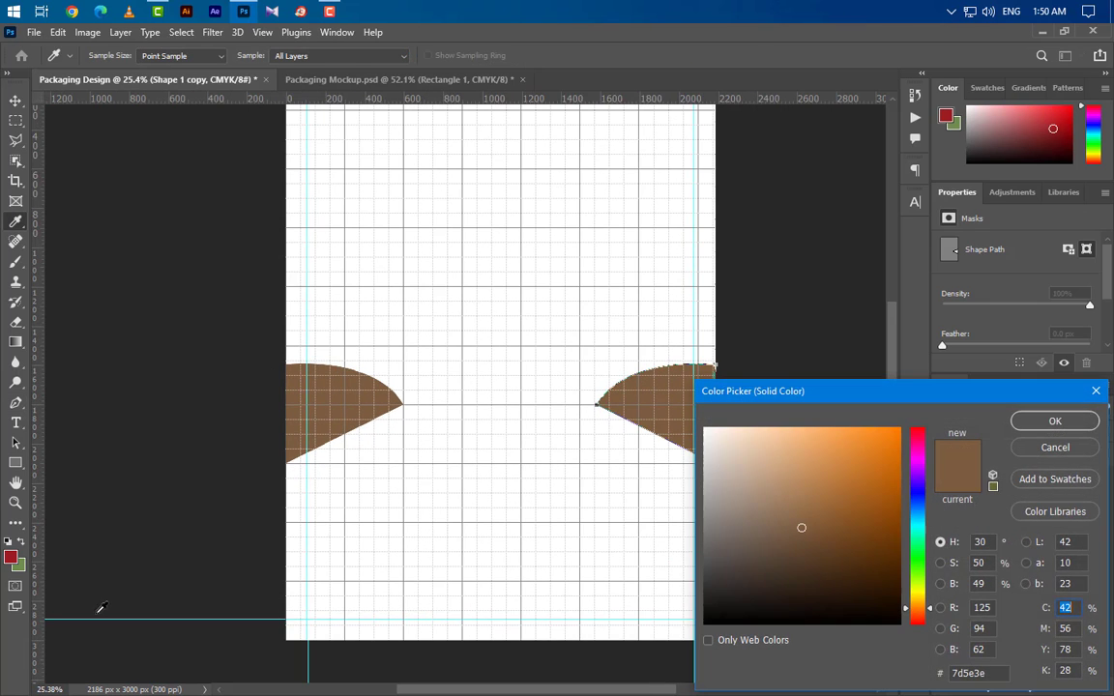
pyautogui.click(11, 556)
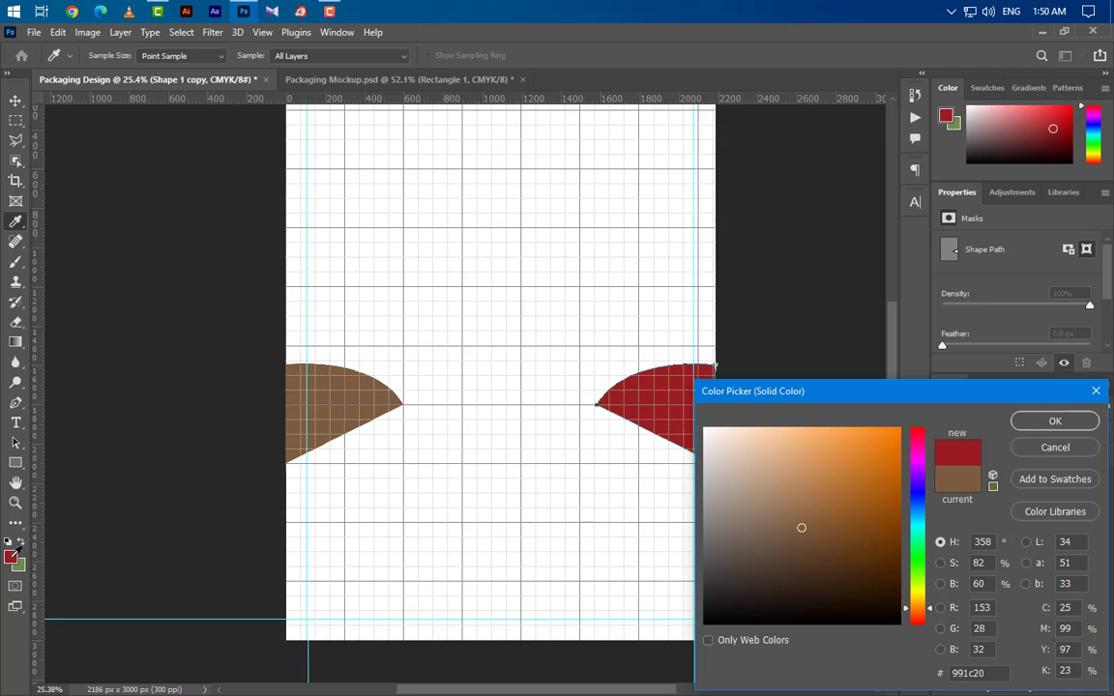
pyautogui.click(1046, 422)
# Recolor the original Shape 1 at the canvas's left edge with the same dark red, 991c20
pyautogui.doubleClick(969, 520)
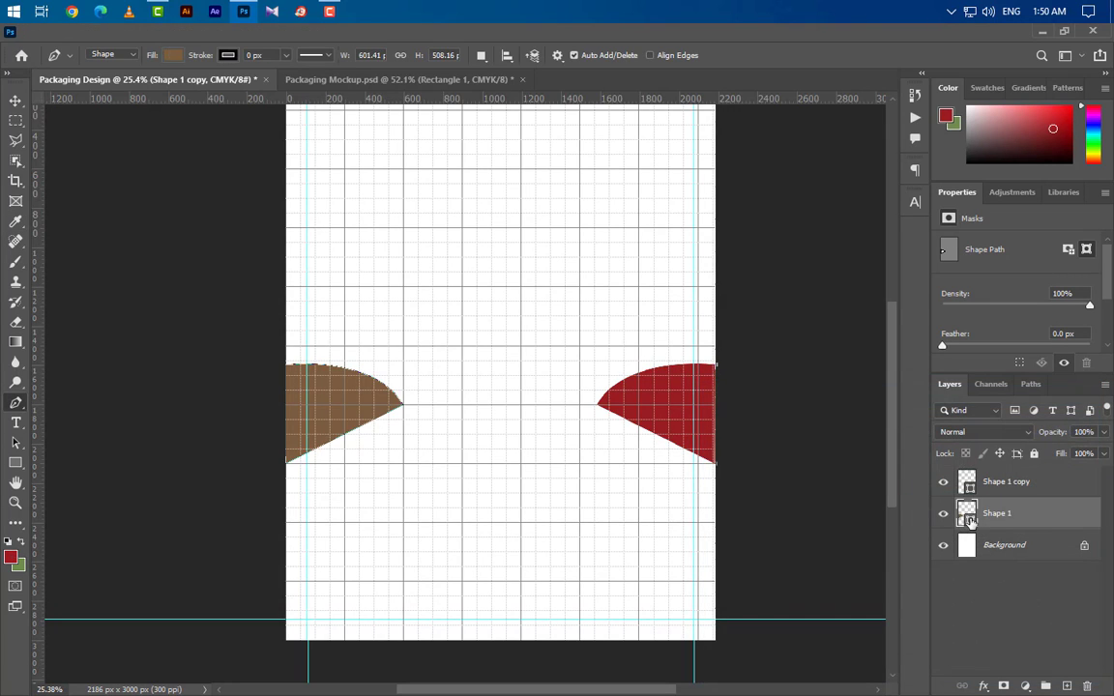
pyautogui.click(12, 556)
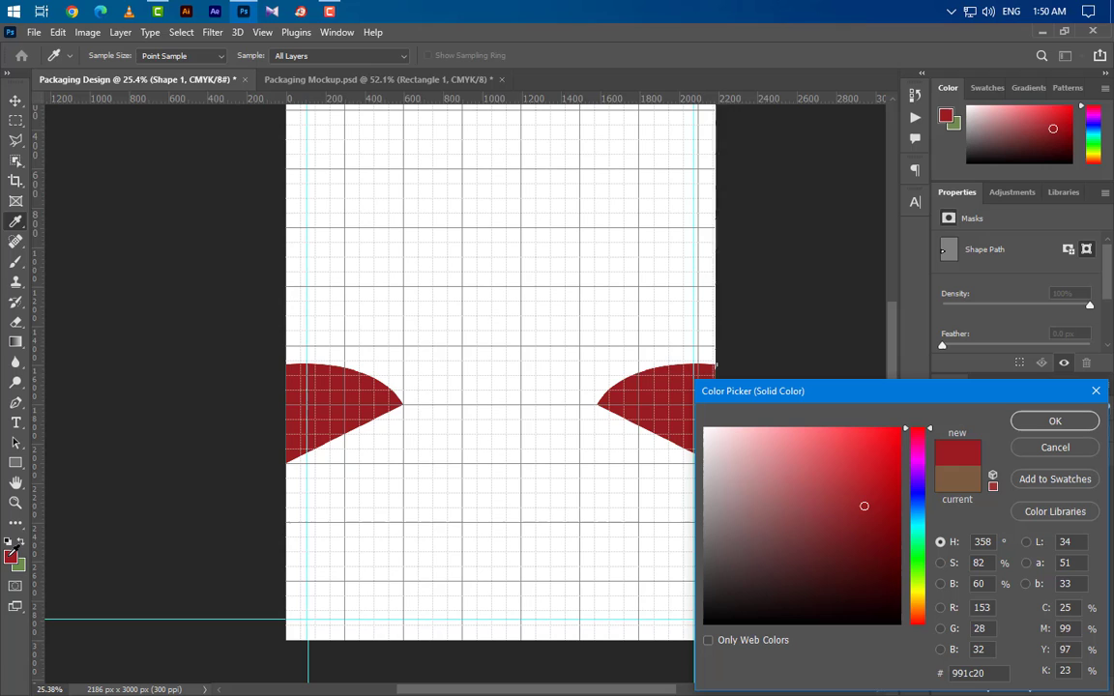
pyautogui.click(1023, 419)
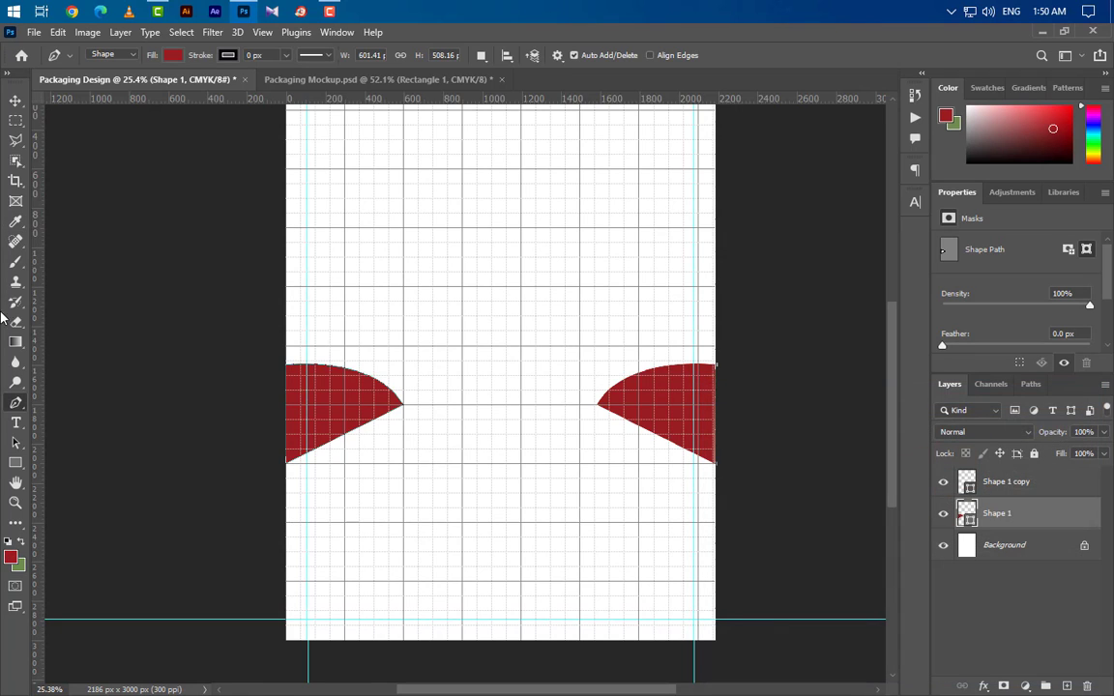
# Draw a dark red rectangle about 2286 × 1275 px covering the lower canvas, from the curved shapes' inner tips past the bottom edge
pyautogui.rightClick(23, 468)
pyautogui.click(54, 466)
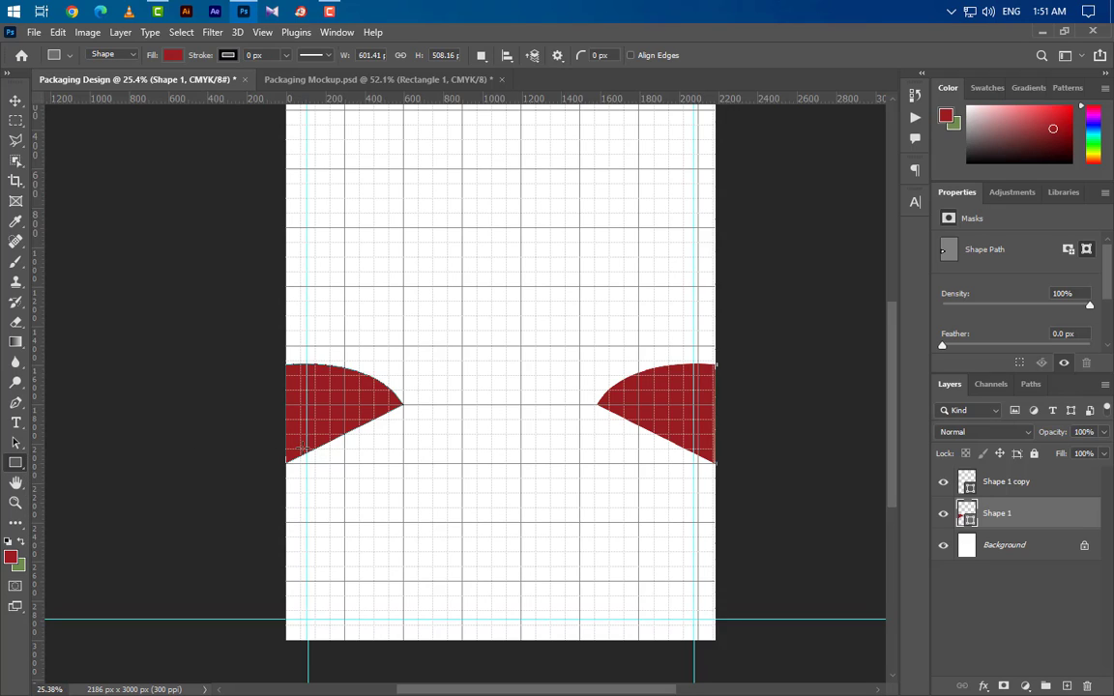
pyautogui.moveTo(280, 405); pyautogui.dragTo(730, 652)
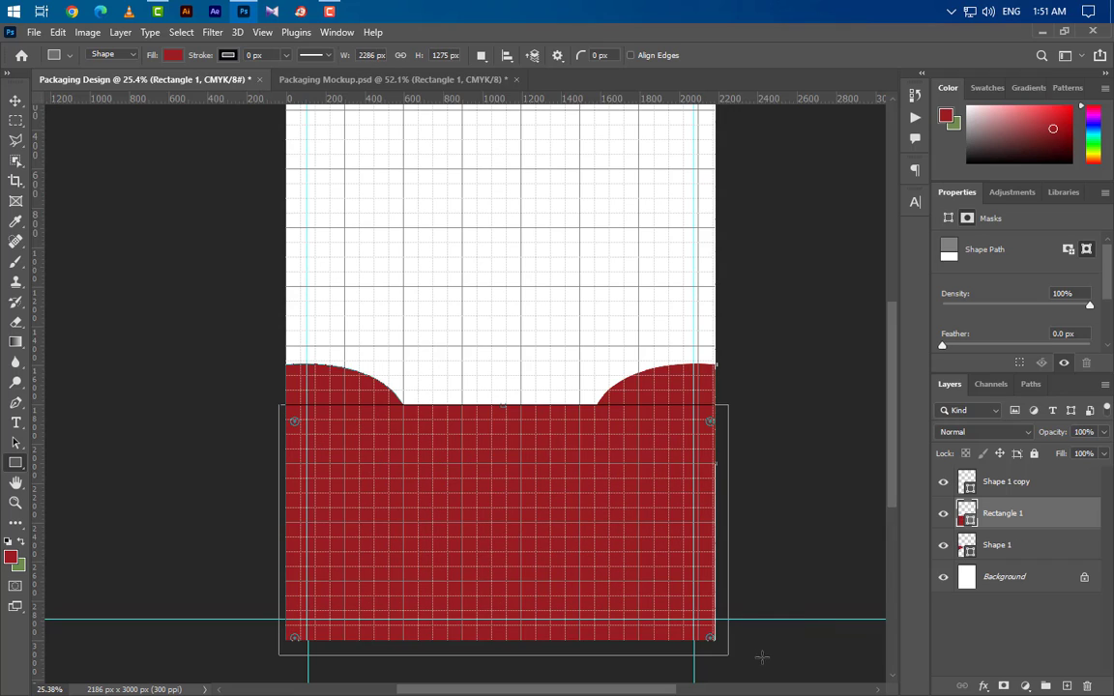
pyautogui.click(15, 105)
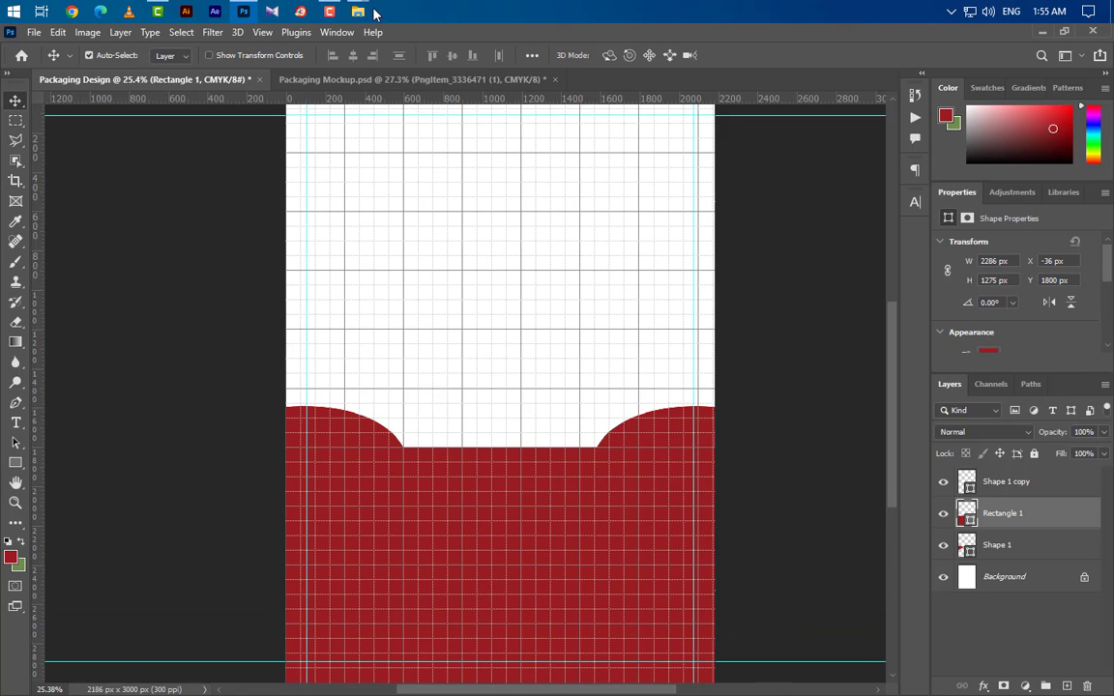
# Place the Rice image from the New folder directory into the Packaging Design document
pyautogui.moveTo(375, 13)
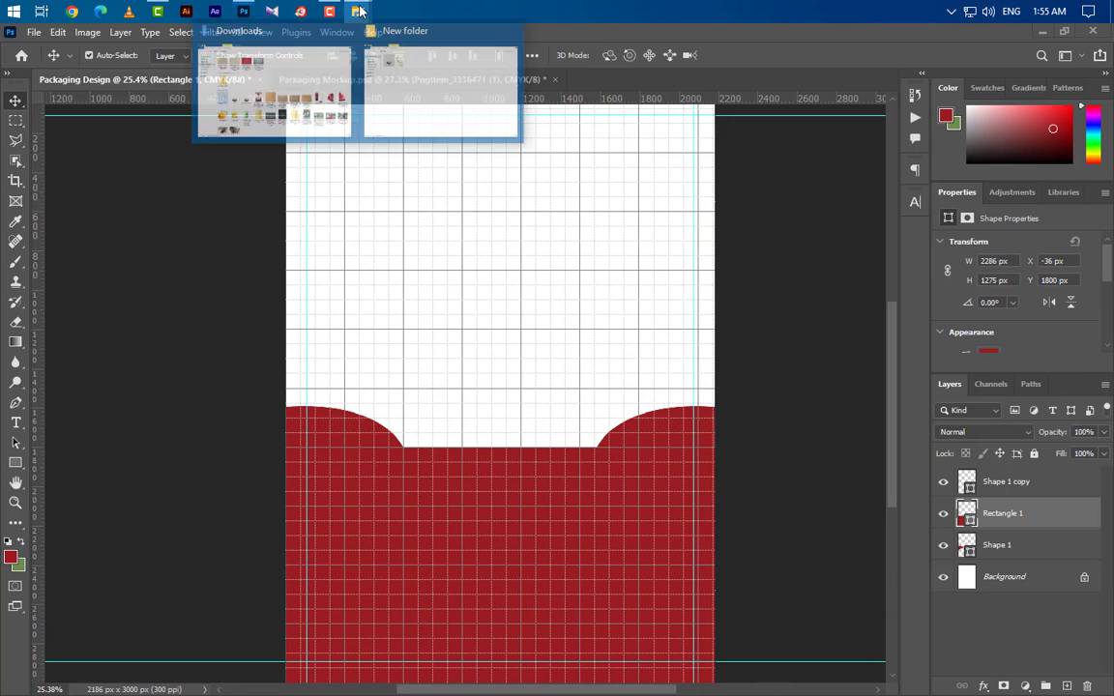
pyautogui.click(392, 96)
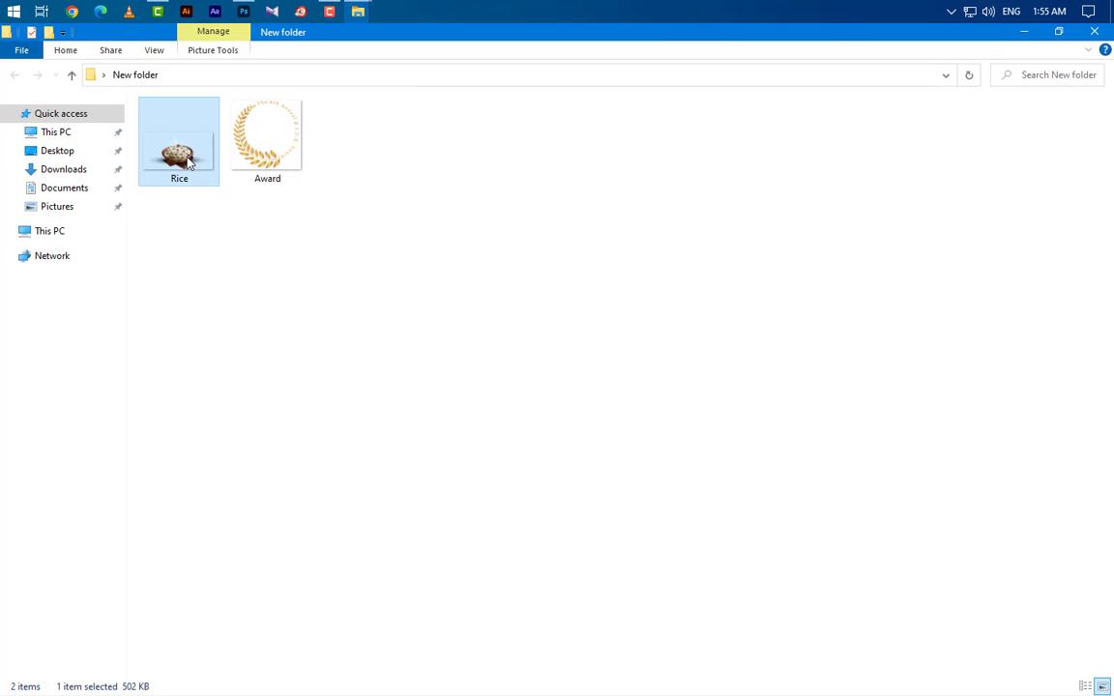
pyautogui.moveTo(189, 163); pyautogui.dragTo(486, 491)
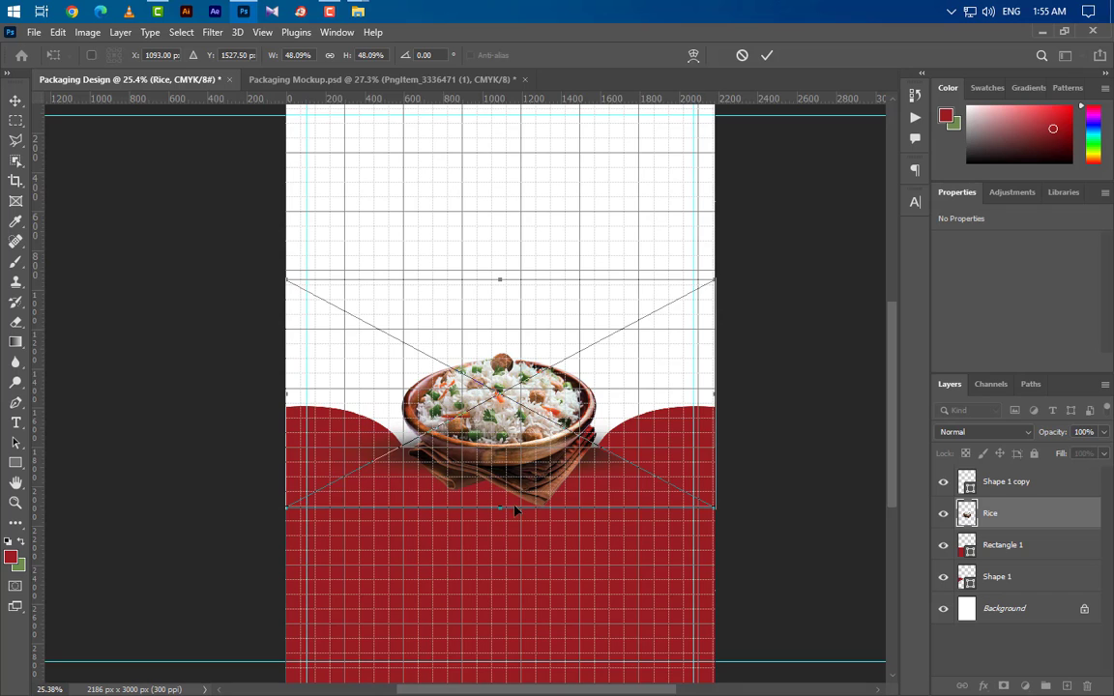
# Enlarge the placed Rice image to about 3811 × 2022 px so the bowl fills the lower canvas, and apply the transform
pyautogui.scroll(-3, 515, 509)
pyautogui.moveTo(491, 496); pyautogui.dragTo(490, 613)
pyautogui.scroll(2, 503, 535)
pyautogui.scroll(3, 502, 534)
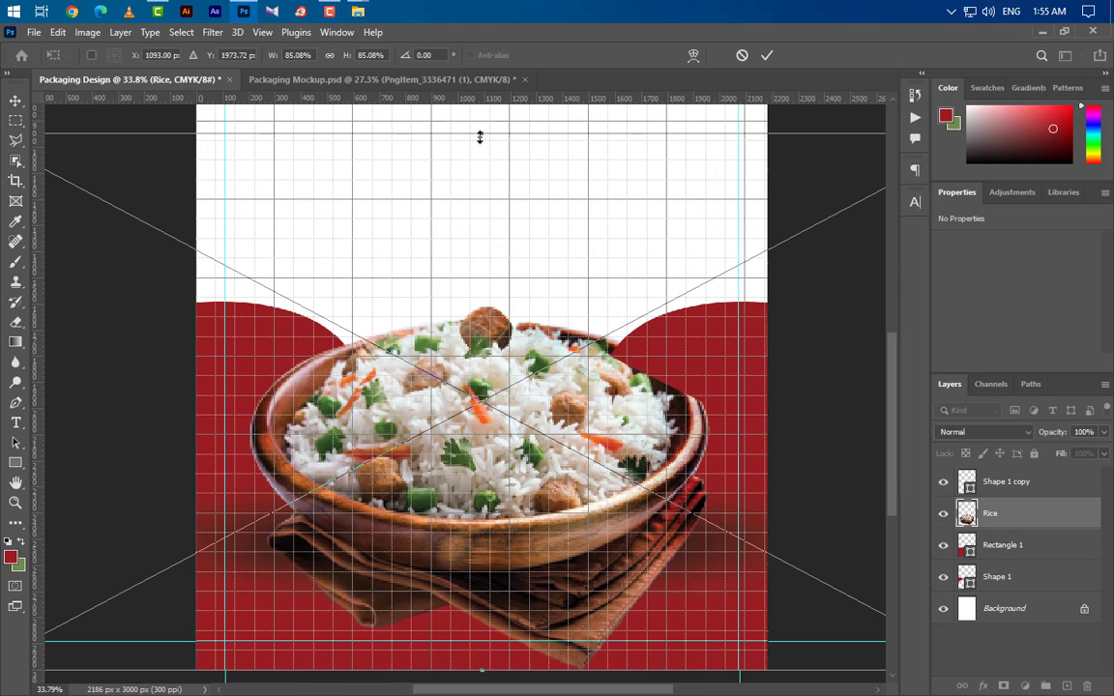
pyautogui.moveTo(480, 138); pyautogui.dragTo(480, 140)
pyautogui.click(766, 56)
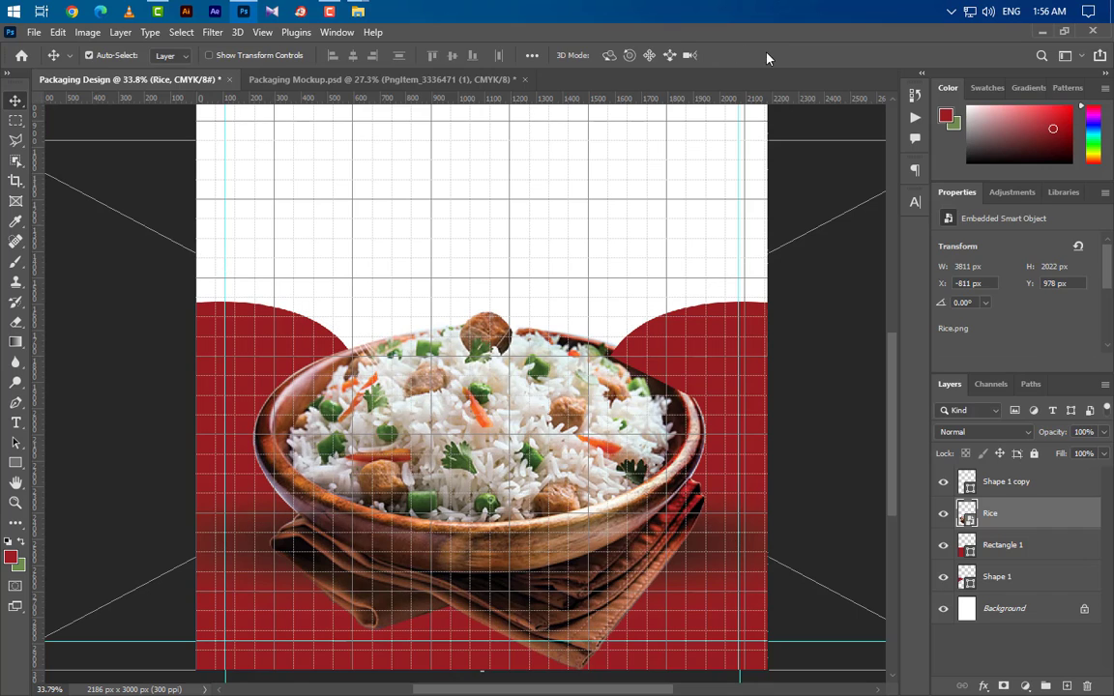
# Bring the Rice layer above Shape 1 copy and shift the bowl slightly upward to about Y 947 px
pyautogui.moveTo(1038, 513); pyautogui.dragTo(1036, 468)
pyautogui.moveTo(668, 410); pyautogui.dragTo(667, 403)
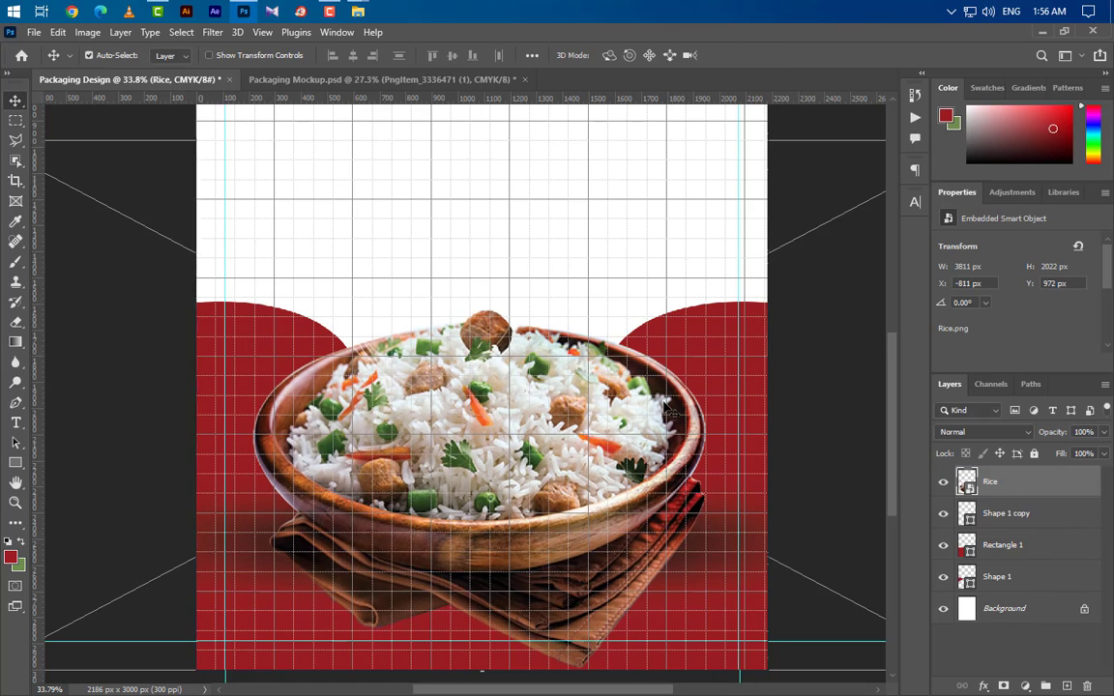
pyautogui.scroll(-3, 491, 500)
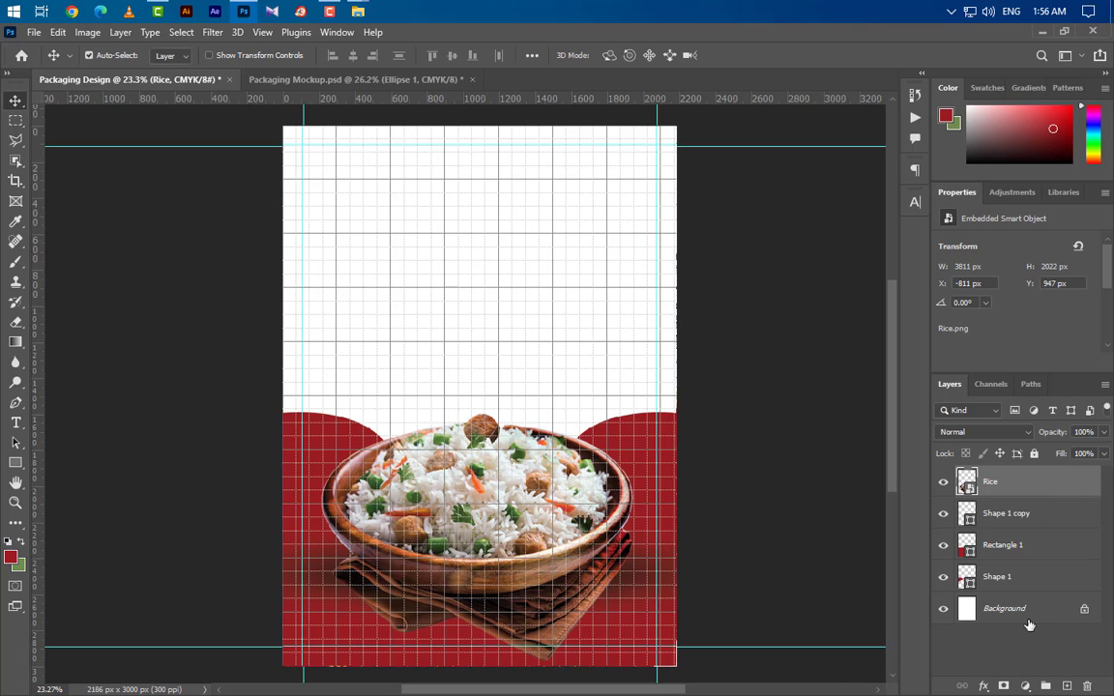
# Draw a circle about 1125 px wide directly above the Background layer and enlarge it proportionally to 9700 × 9700 px
pyautogui.click(1029, 610)
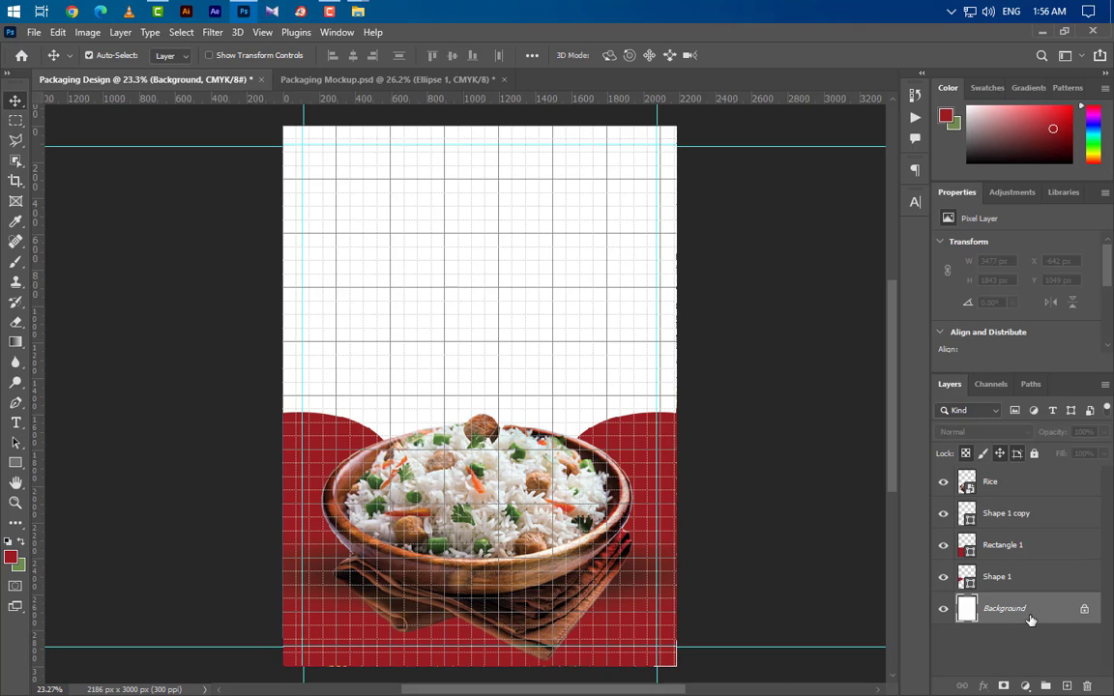
pyautogui.click(1067, 686)
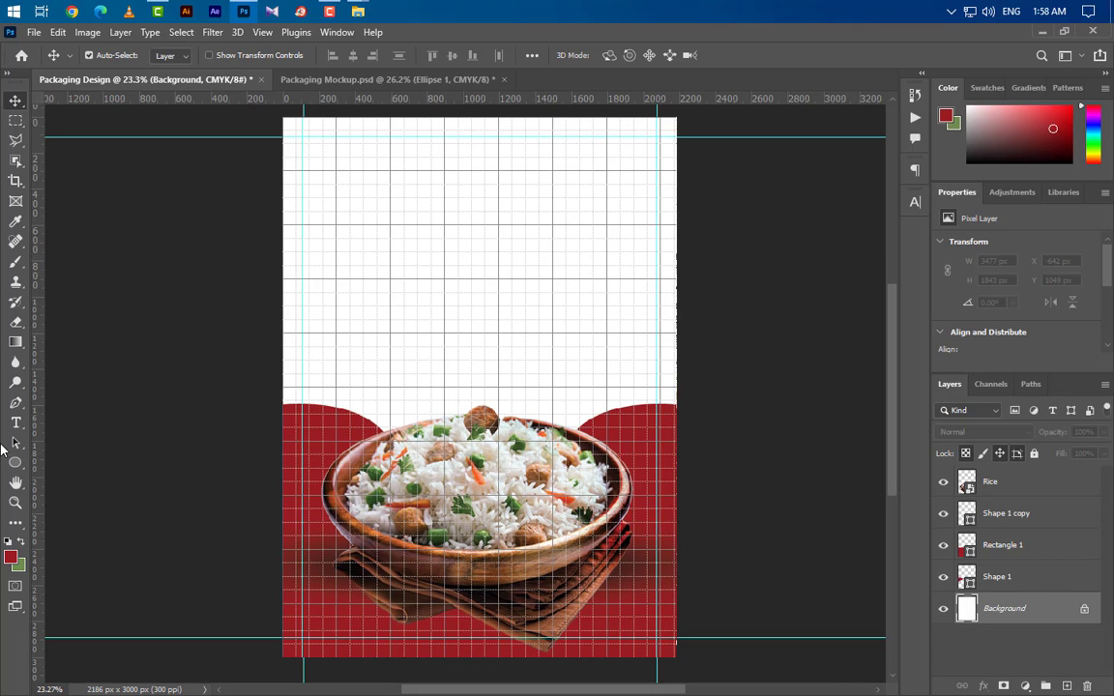
pyautogui.click(16, 463)
pyautogui.click(63, 478)
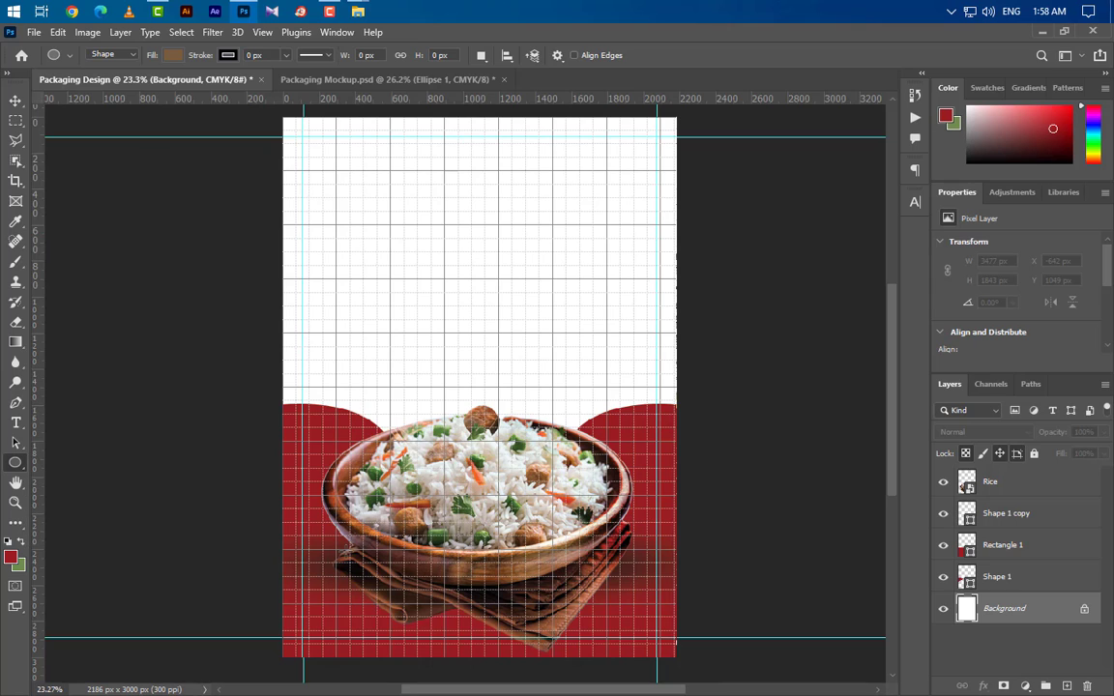
pyautogui.moveTo(378, 252); pyautogui.dragTo(579, 453)
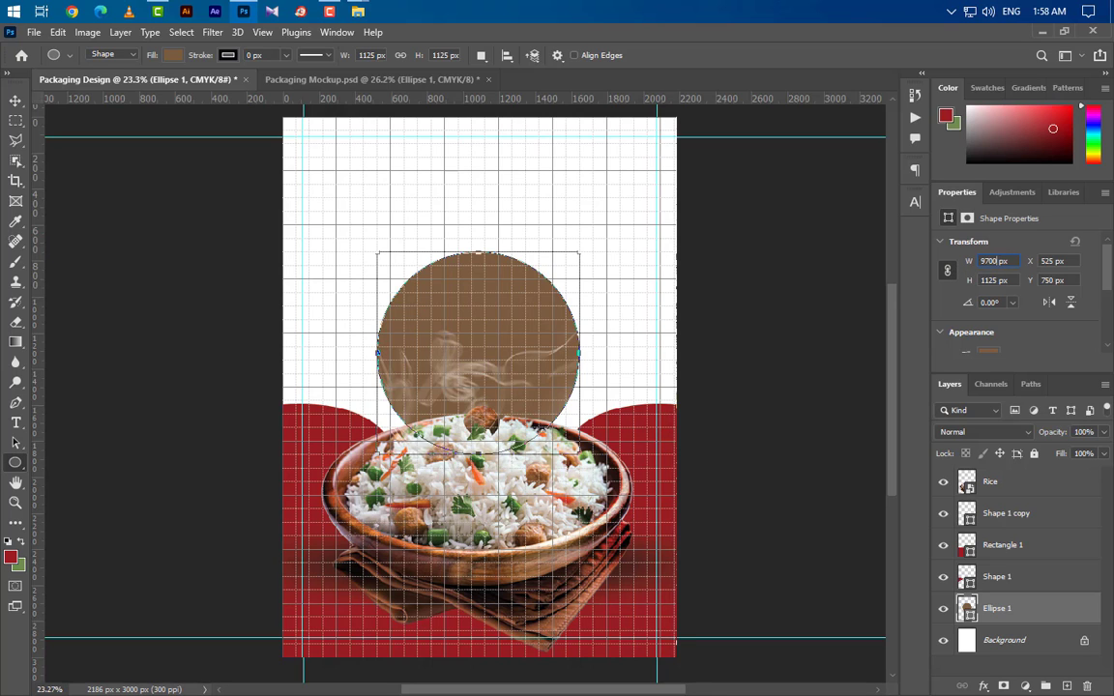
# Position the huge circle at about X -3755, Y 1458 px so its upper arc spans the canvas just above the bowl
pyautogui.hotkey('ctrl', 't')
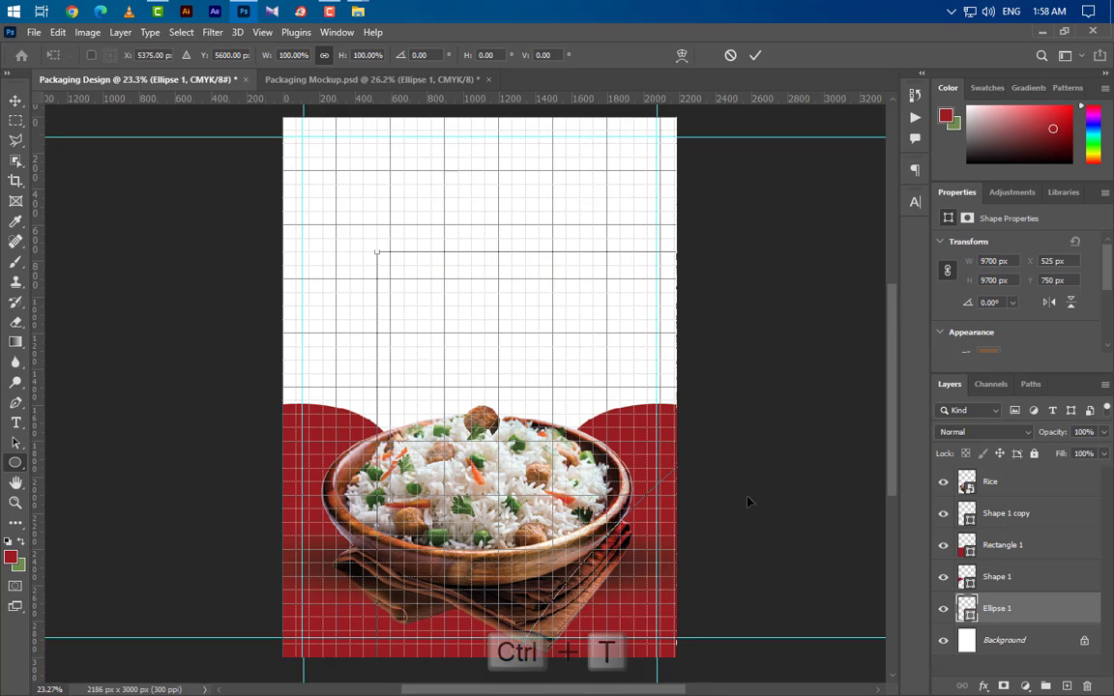
pyautogui.moveTo(428, 499); pyautogui.dragTo(153, 563)
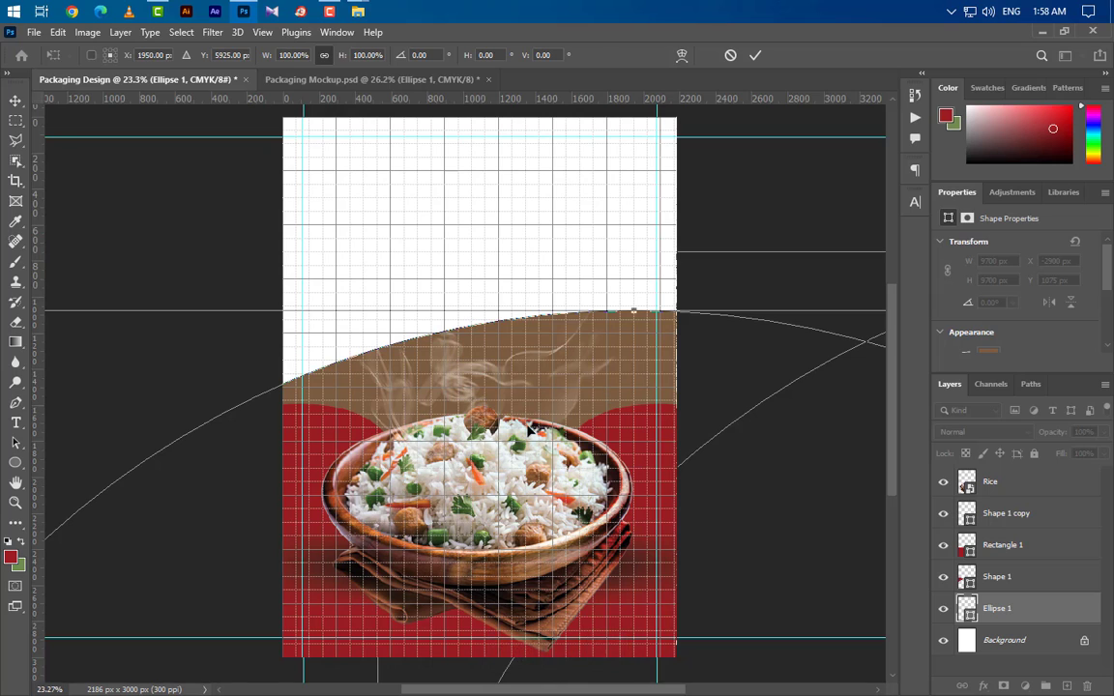
pyautogui.moveTo(517, 437); pyautogui.dragTo(379, 504)
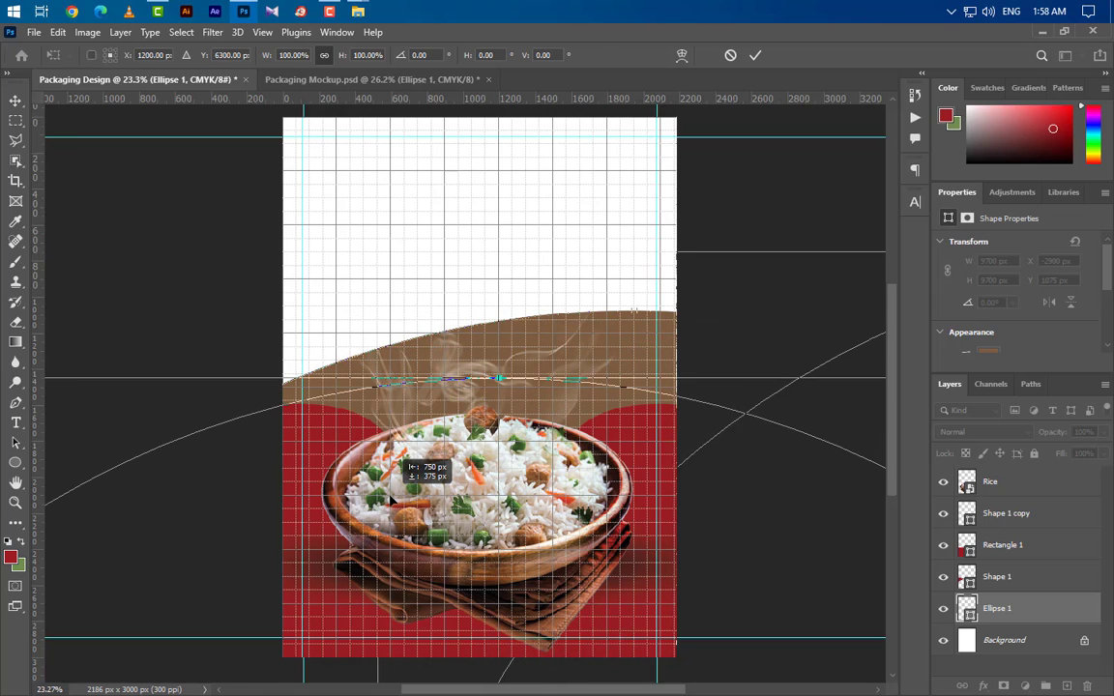
pyautogui.press('Right')
pyautogui.press('Right')
pyautogui.press('Right')
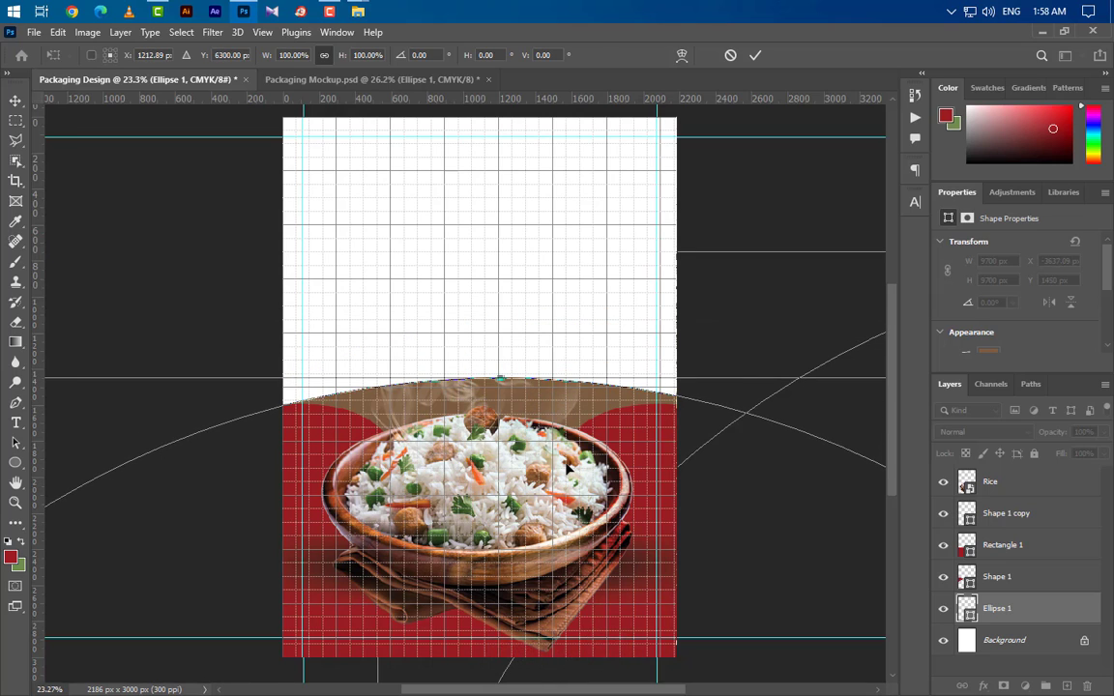
pyautogui.press('Down')
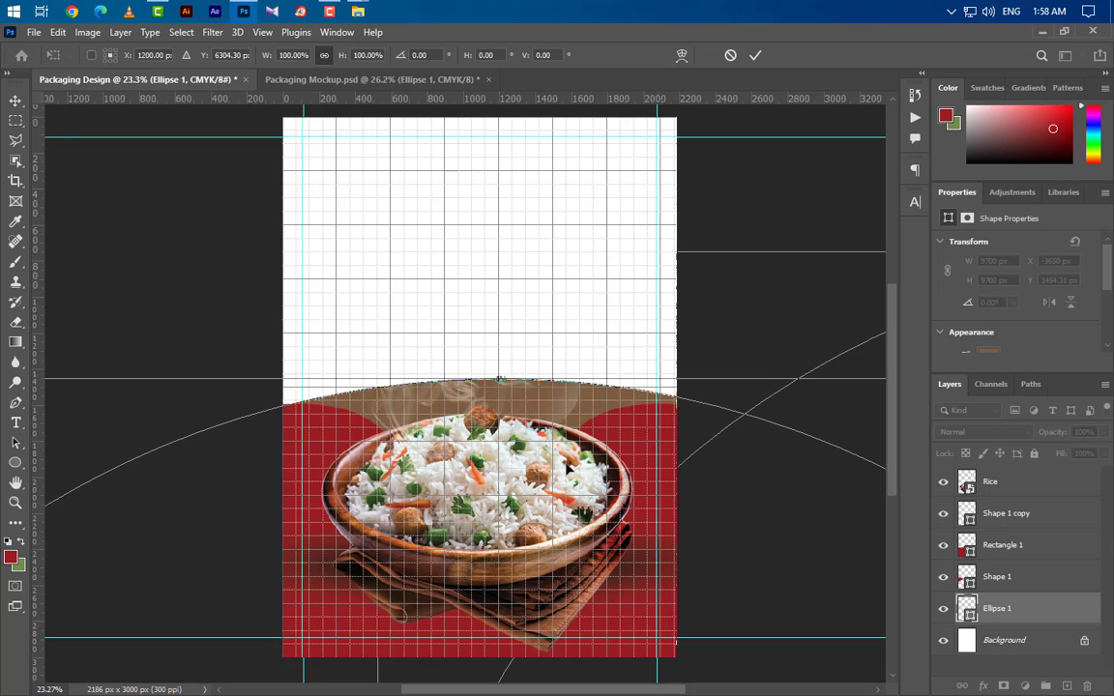
pyautogui.press('Left')
pyautogui.press('Left')
pyautogui.press('Down')
pyautogui.press('Down')
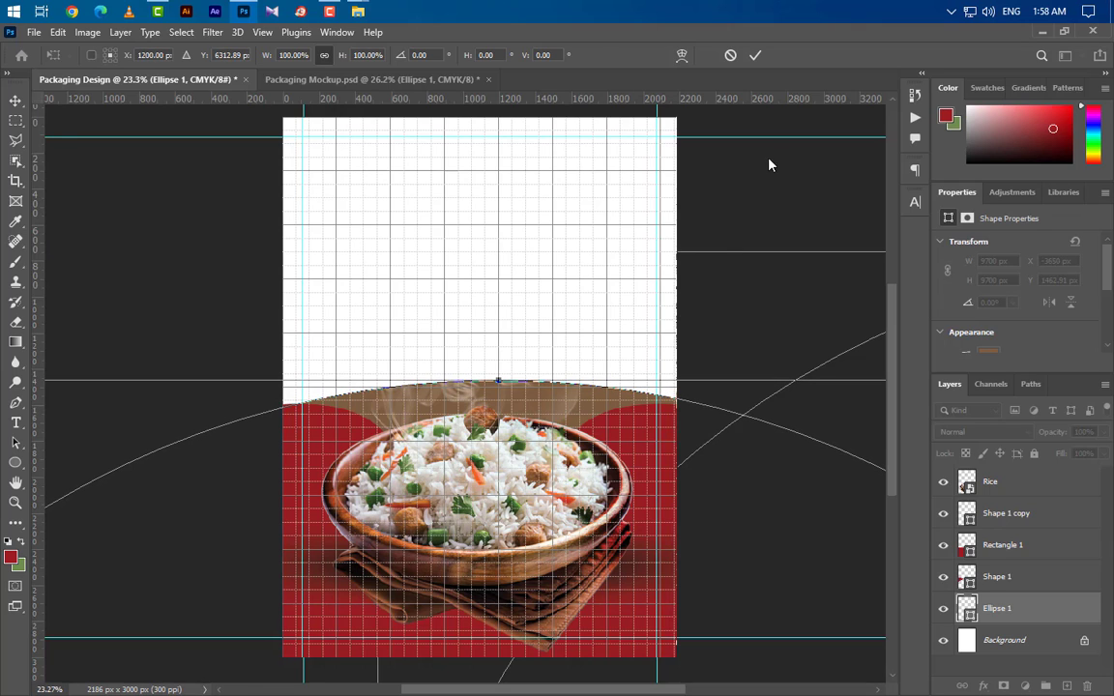
pyautogui.click(755, 55)
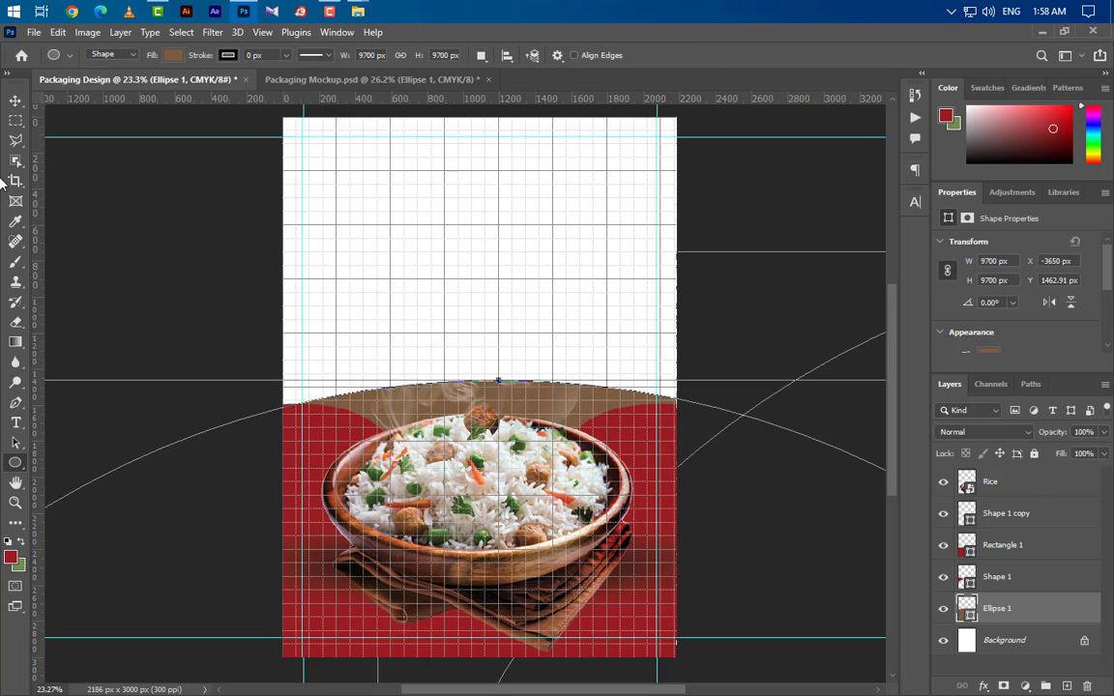
pyautogui.click(14, 100)
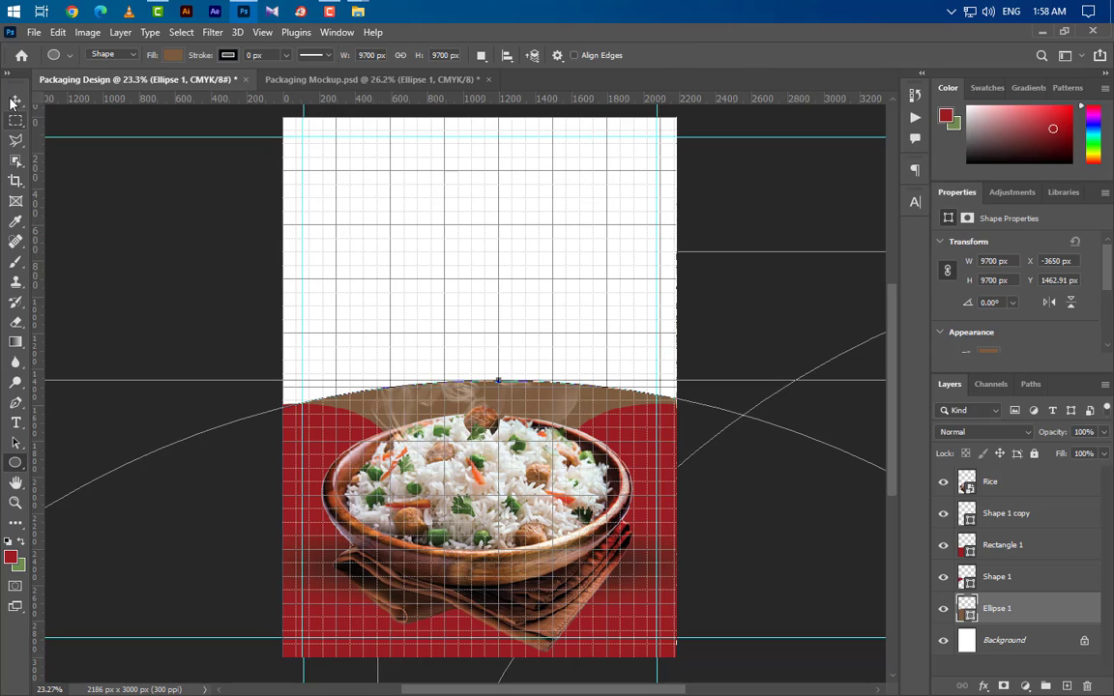
# Hide the document grid while keeping the guides displayed
pyautogui.click(257, 34)
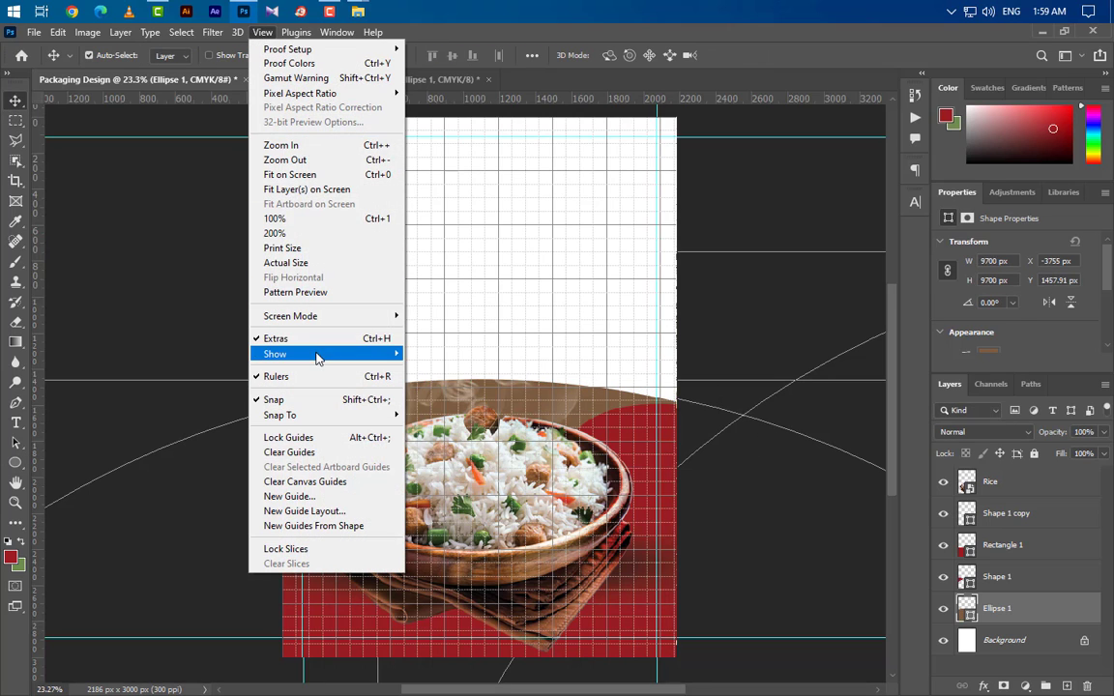
pyautogui.moveTo(319, 355)
pyautogui.click(426, 393)
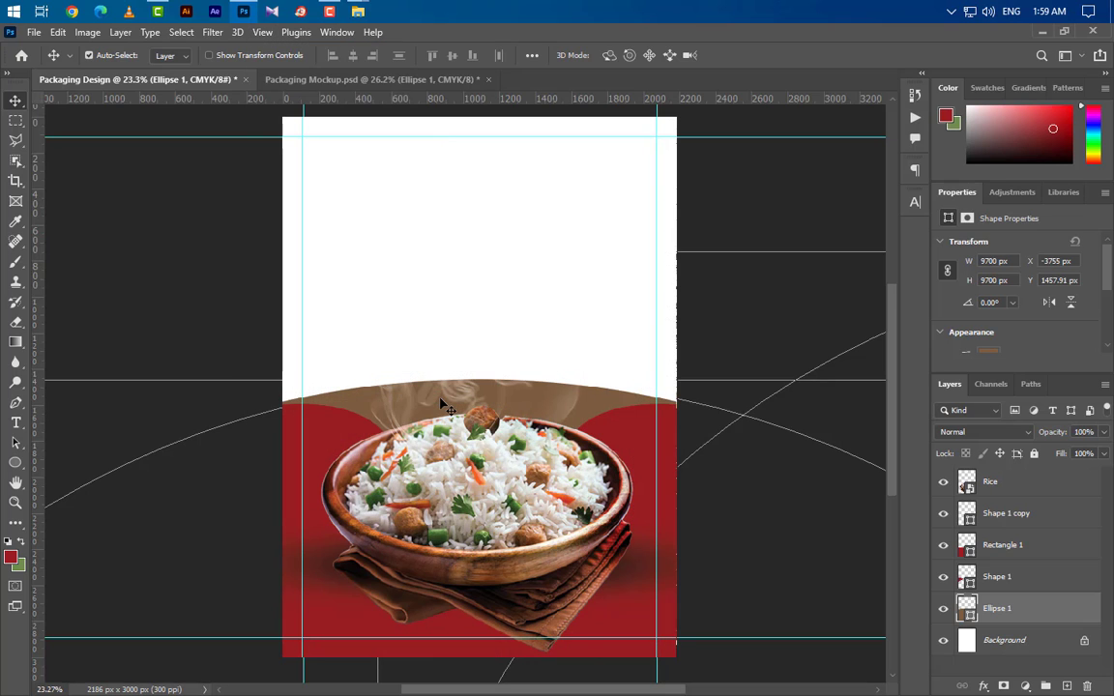
# Recolor the Ellipse 1 shape behind the bowl with cream, fef3e1
pyautogui.doubleClick(967, 609)
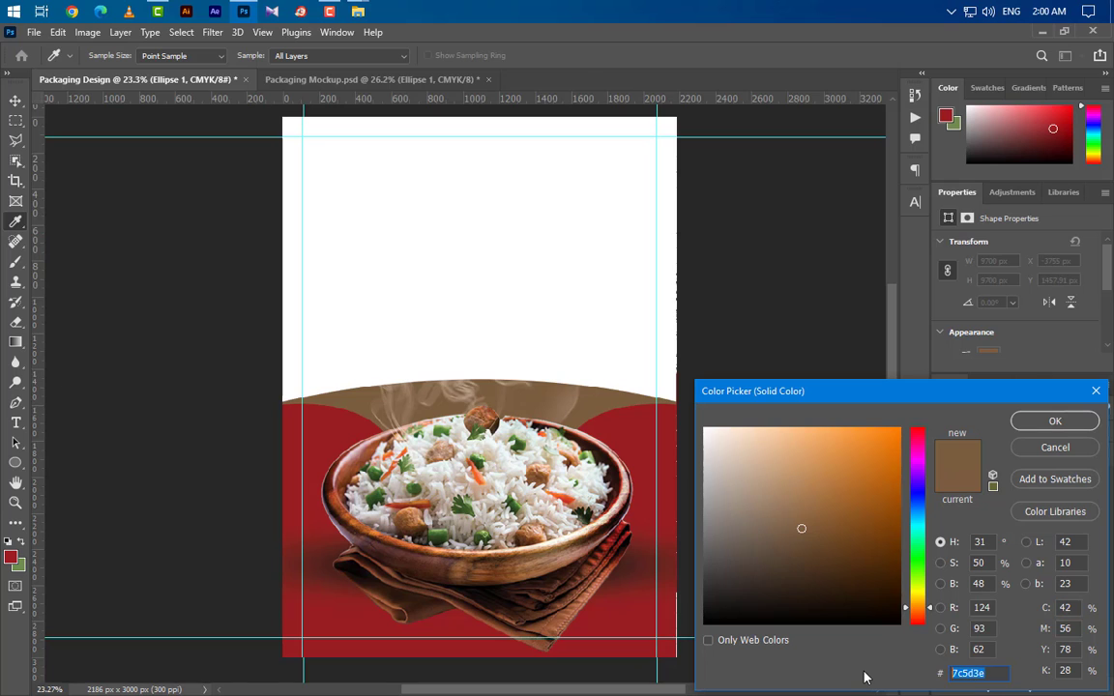
pyautogui.write('fef3e1')
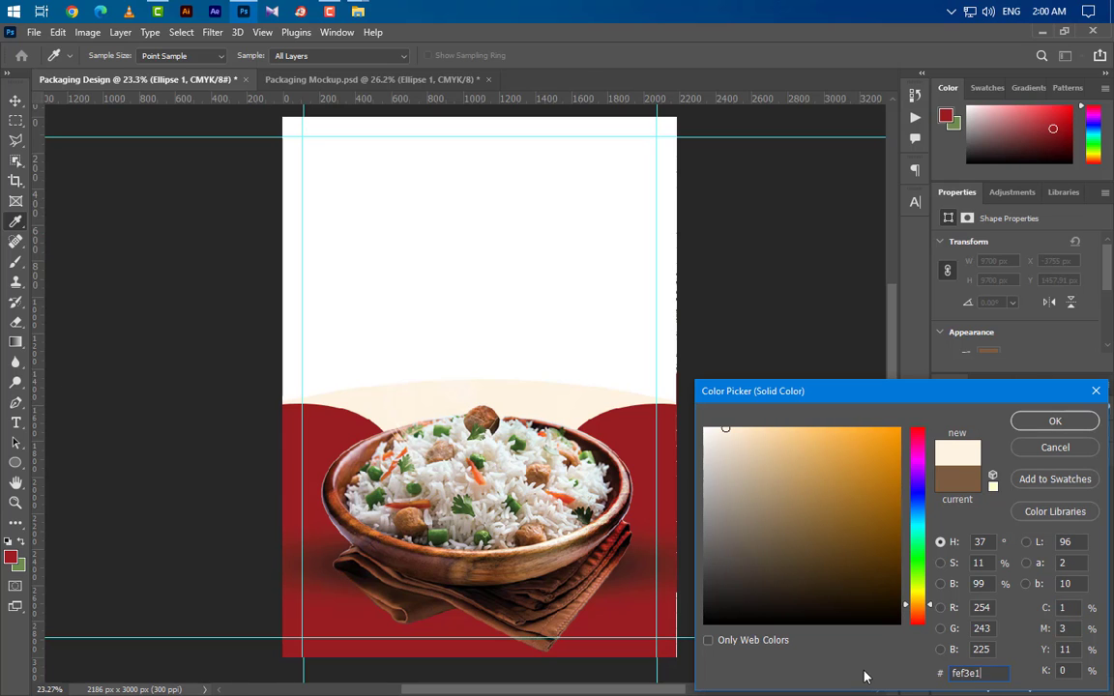
pyautogui.doubleClick(982, 677)
pyautogui.click(1054, 423)
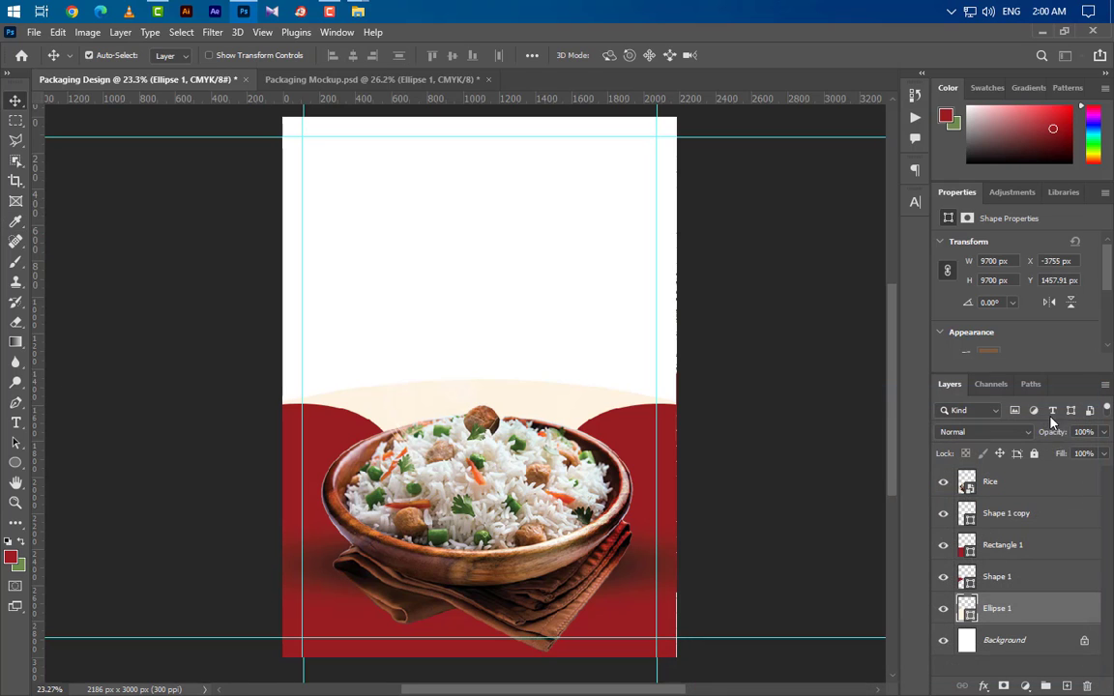
# Add a 10 px outside Stroke effect with a gradient fill to Ellipse 1 and open its gradient for editing
pyautogui.doubleClick(1067, 614)
pyautogui.moveTo(663, 200); pyautogui.dragTo(843, 196)
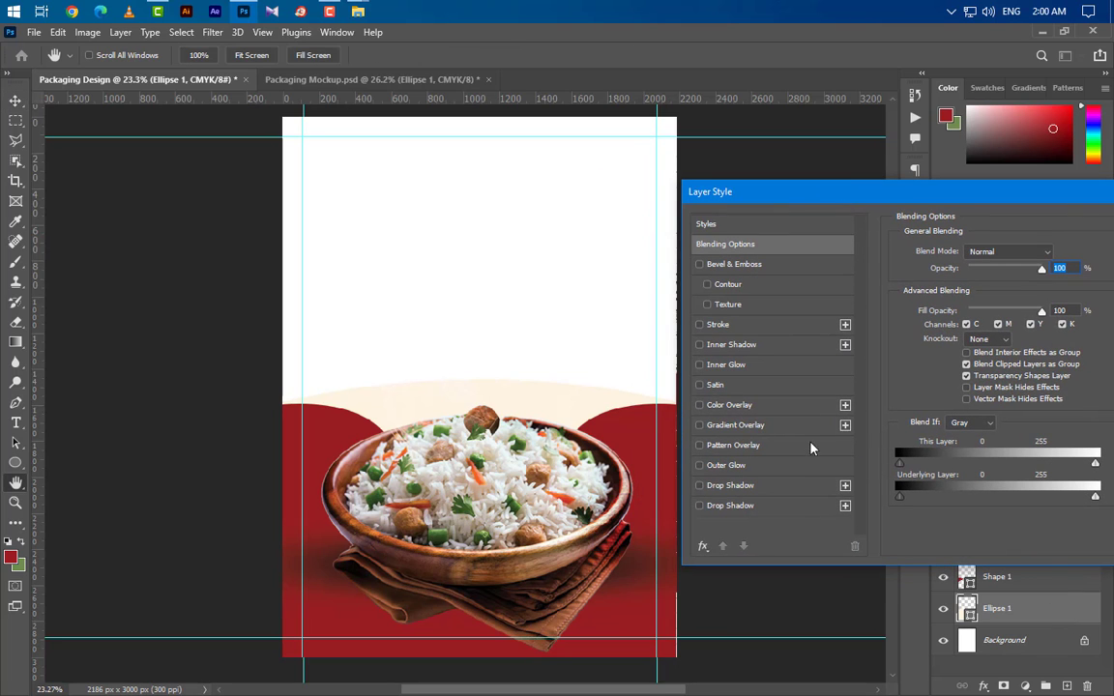
pyautogui.click(761, 326)
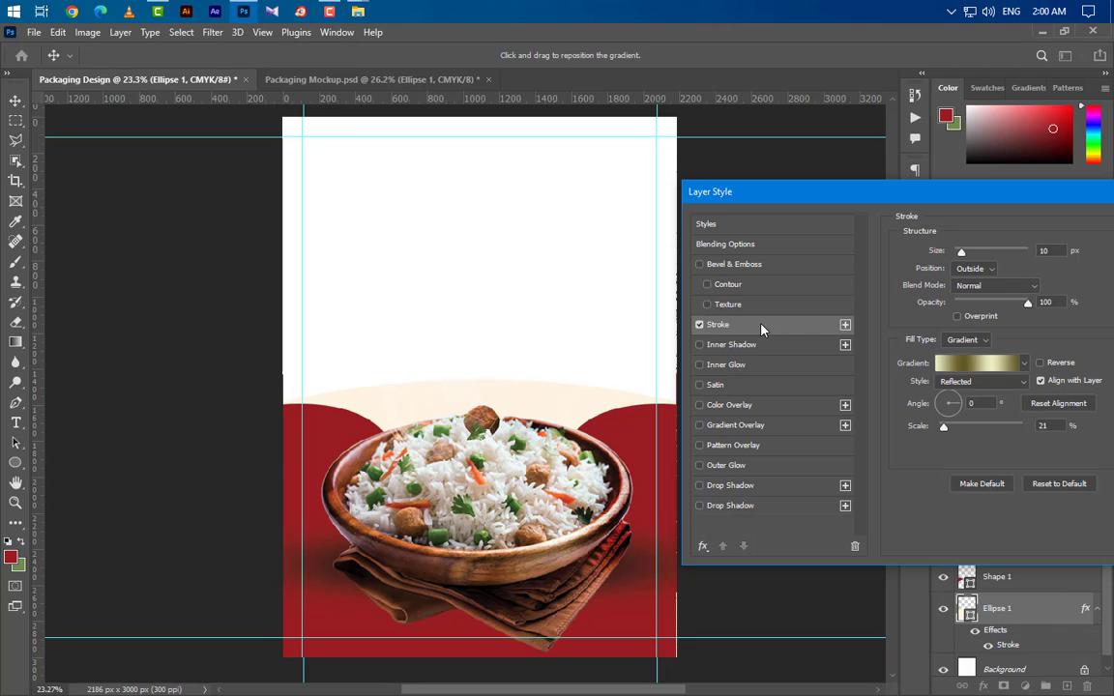
pyautogui.click(975, 268)
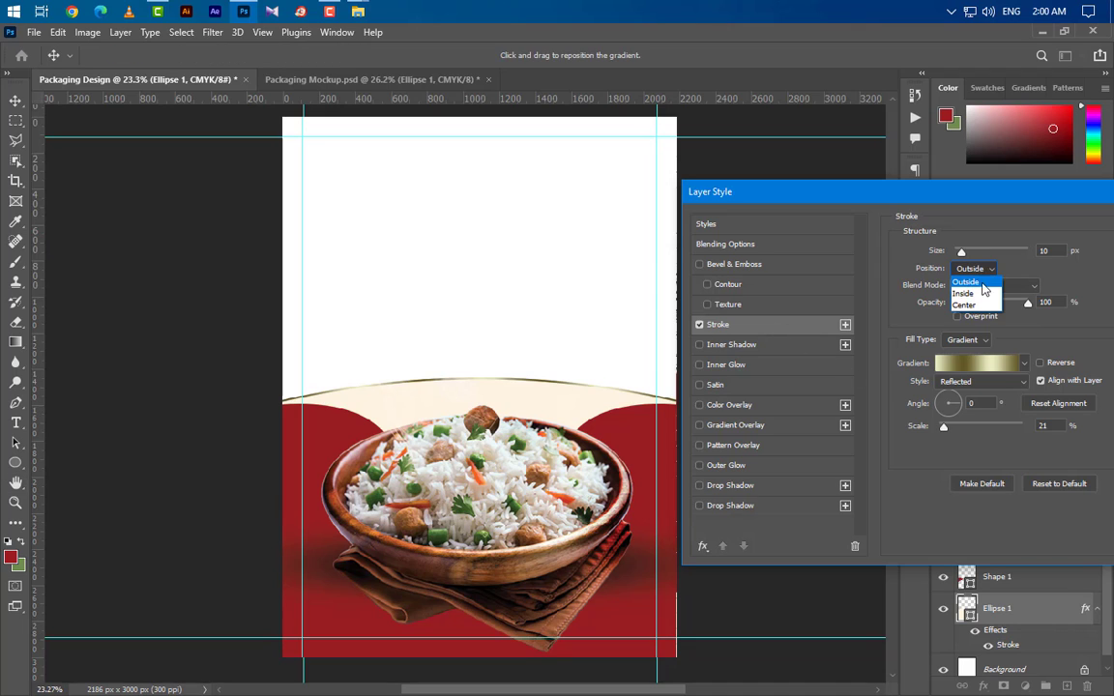
pyautogui.click(984, 286)
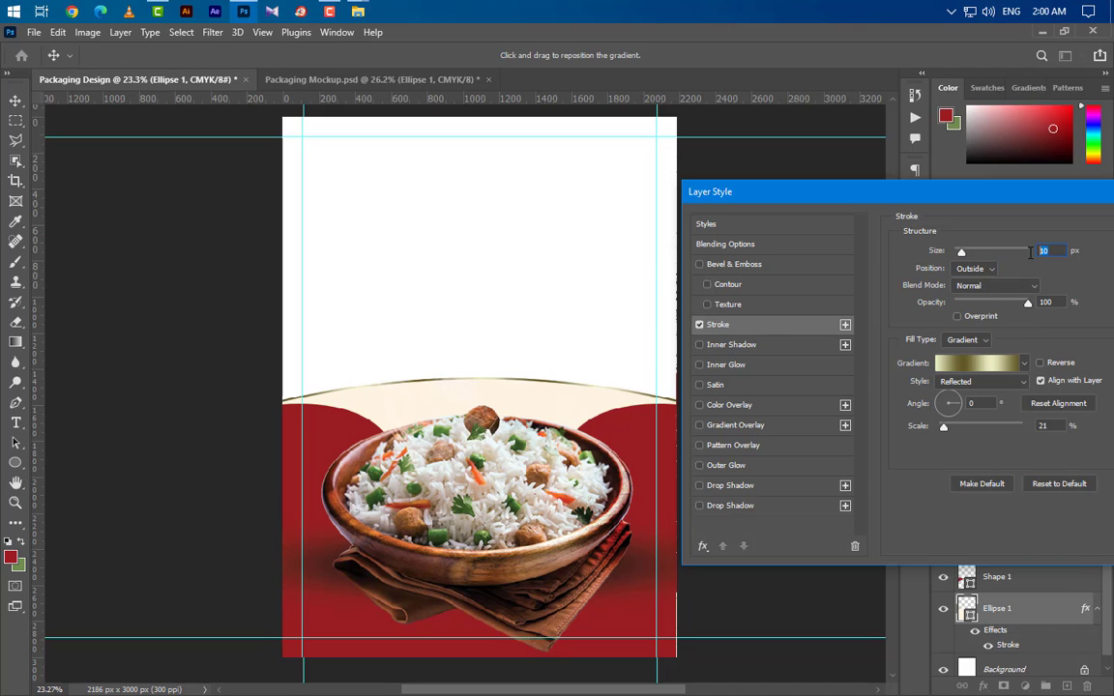
pyautogui.click(977, 343)
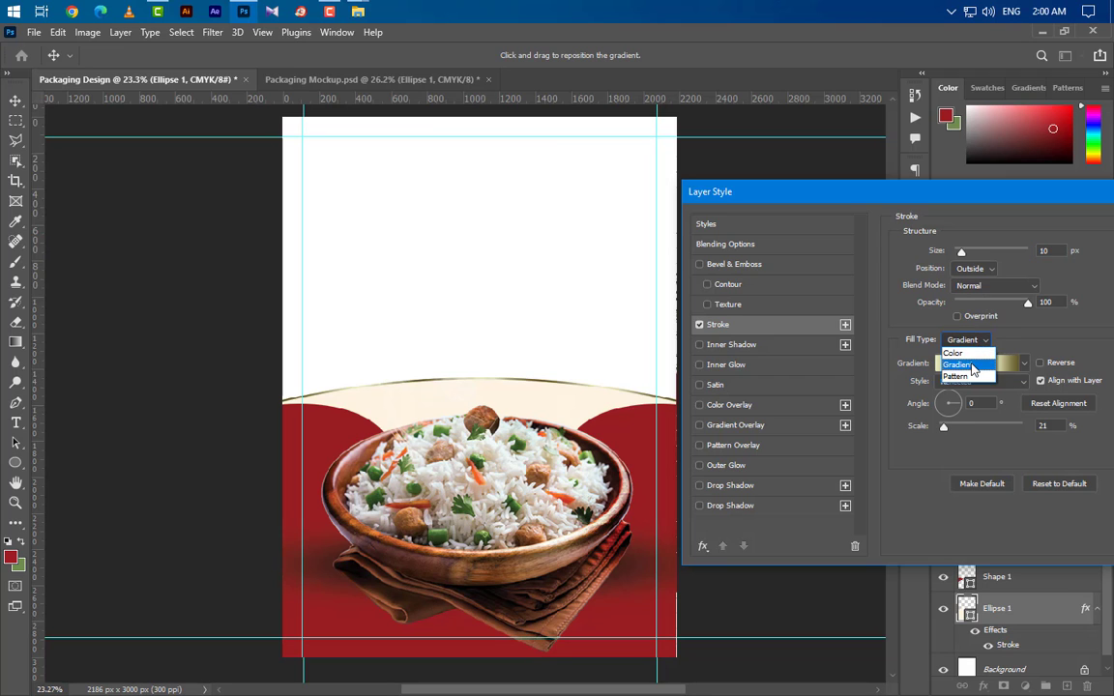
pyautogui.click(976, 364)
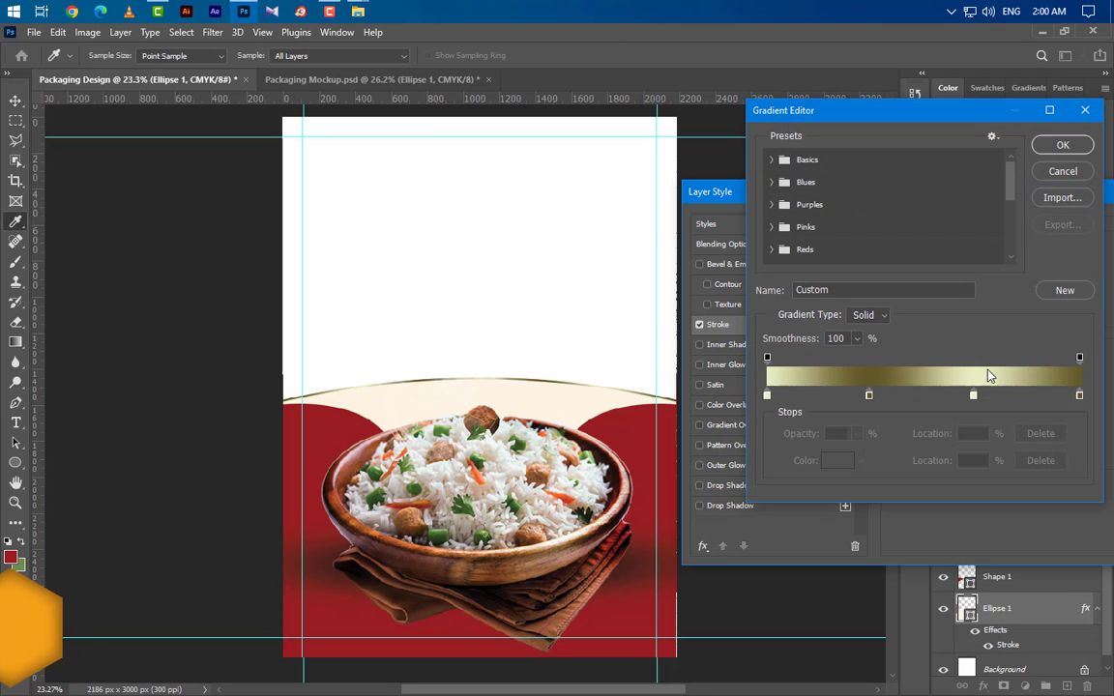
# Inspect the colors of the stroke gradient's stops at 0% and 33%, keeping them as they are
pyautogui.click(767, 392)
pyautogui.doubleClick(767, 393)
pyautogui.moveTo(990, 674); pyautogui.dragTo(907, 671)
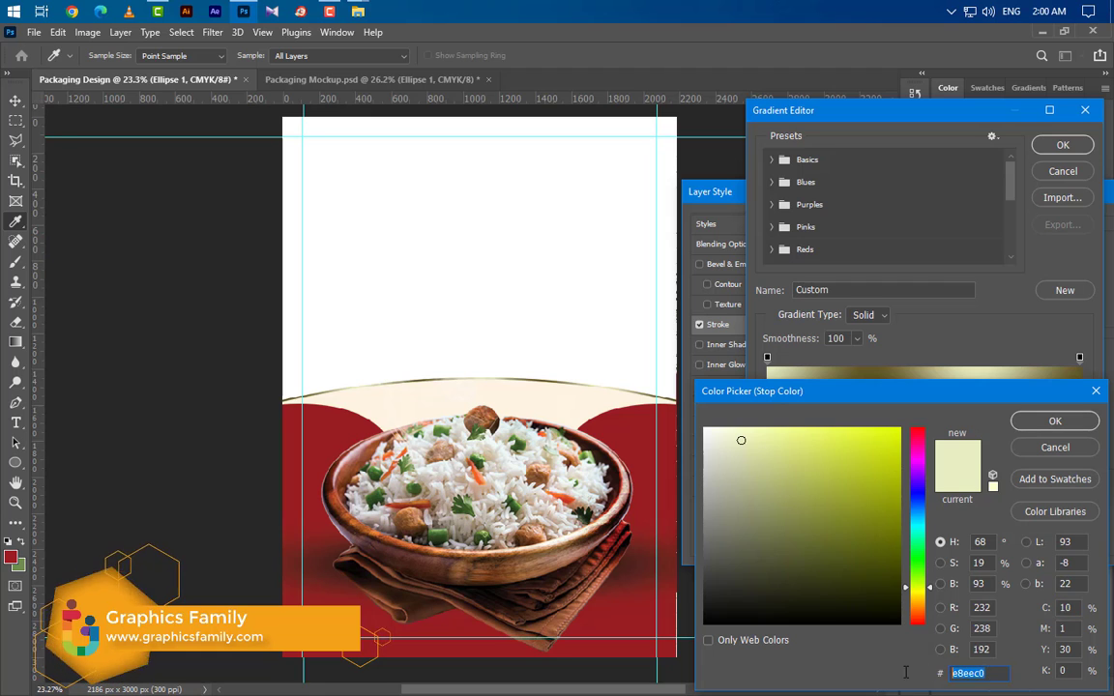
pyautogui.click(1034, 432)
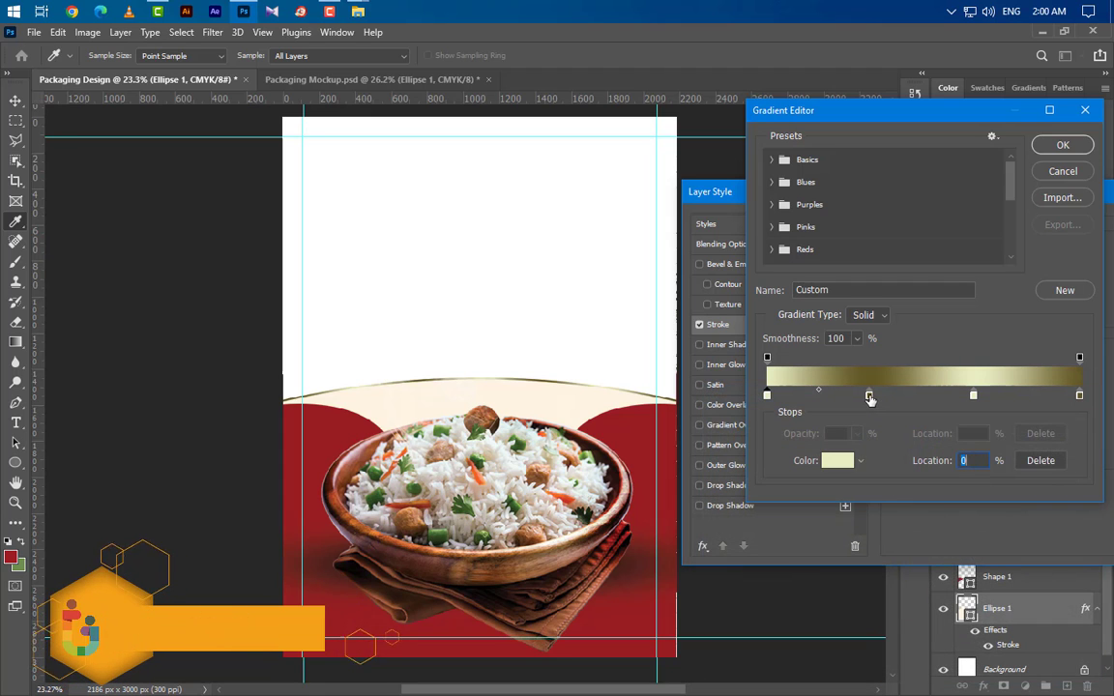
pyautogui.click(868, 398)
pyautogui.doubleClick(869, 399)
pyautogui.moveTo(1000, 674); pyautogui.dragTo(895, 673)
pyautogui.click(1049, 421)
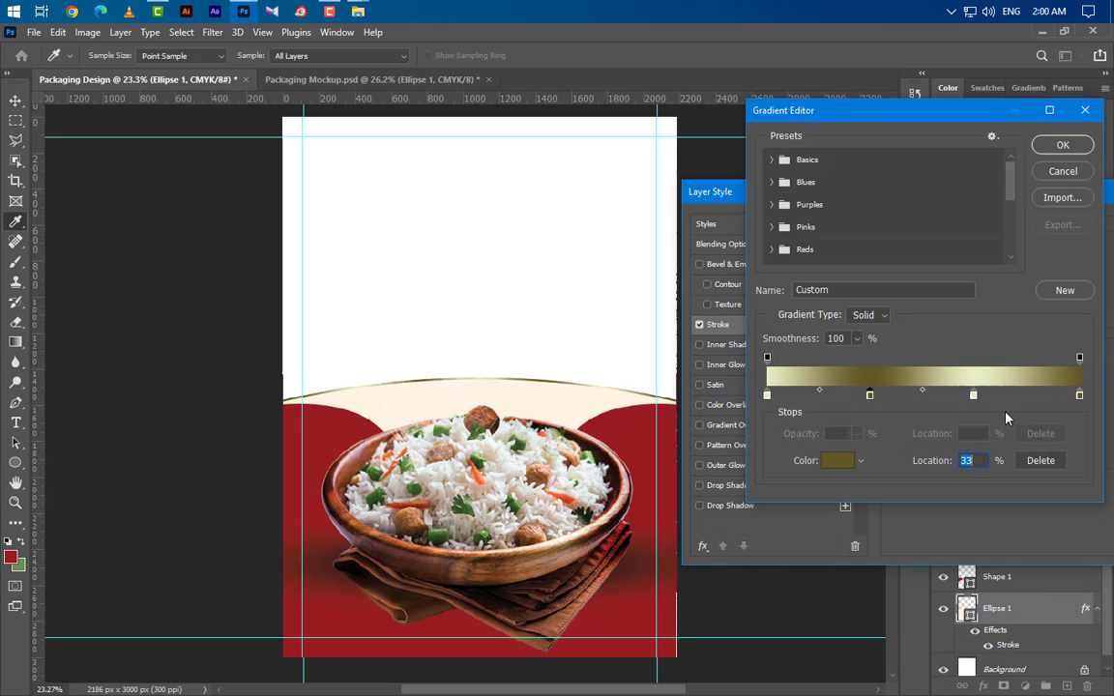
# Inspect the colors of the stroke gradient's stops at 66% and 100%, keeping them as they are
pyautogui.click(973, 396)
pyautogui.doubleClick(973, 397)
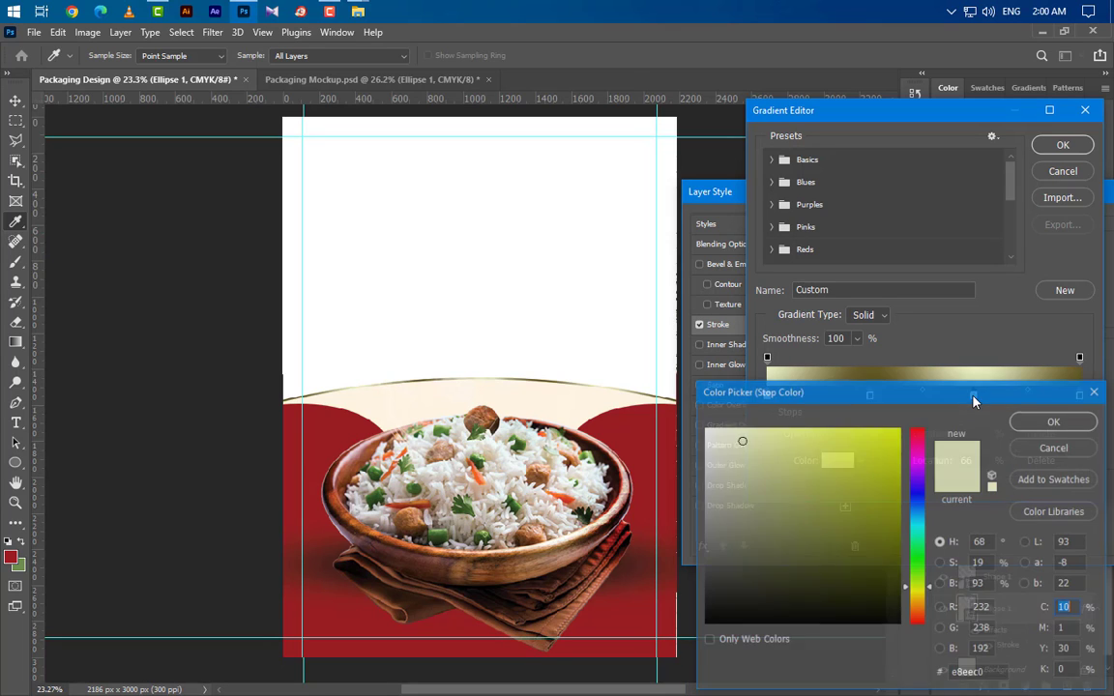
pyautogui.click(970, 673)
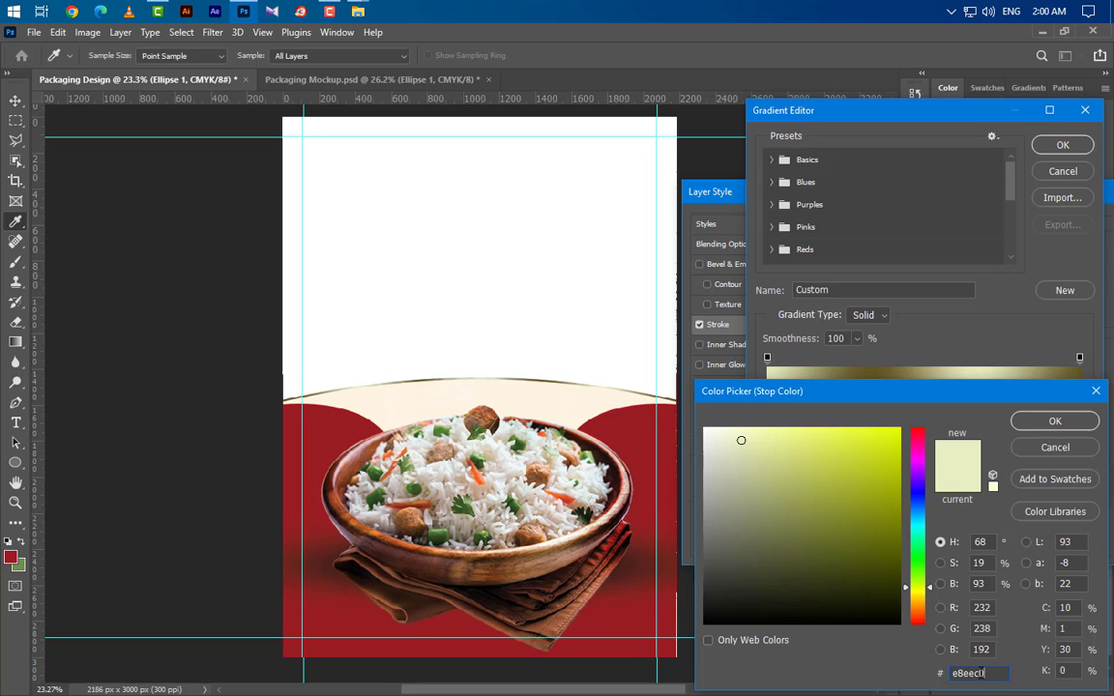
pyautogui.moveTo(981, 673); pyautogui.dragTo(931, 674)
pyautogui.click(1082, 427)
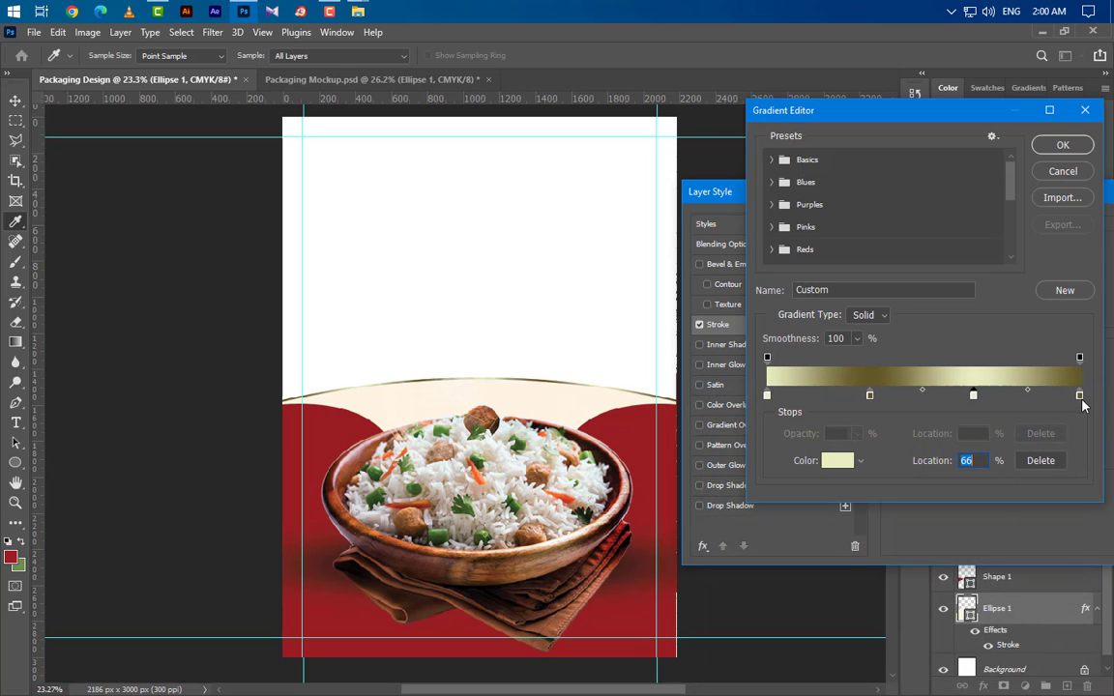
pyautogui.click(1079, 397)
pyautogui.doubleClick(1079, 396)
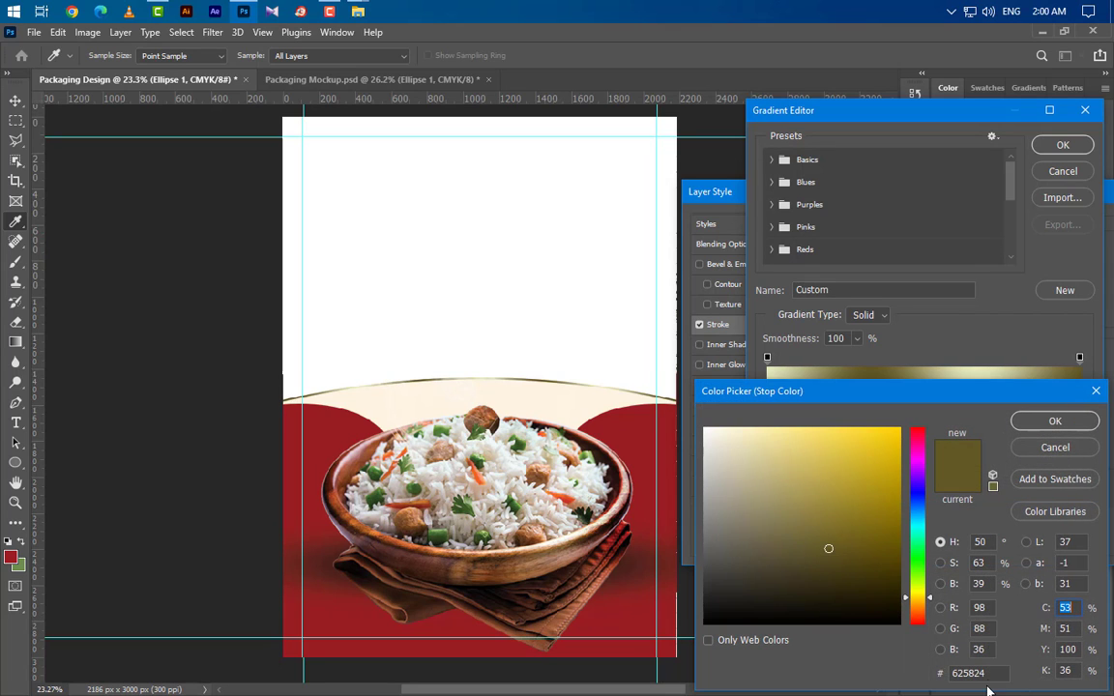
pyautogui.click(986, 676)
pyautogui.click(1079, 425)
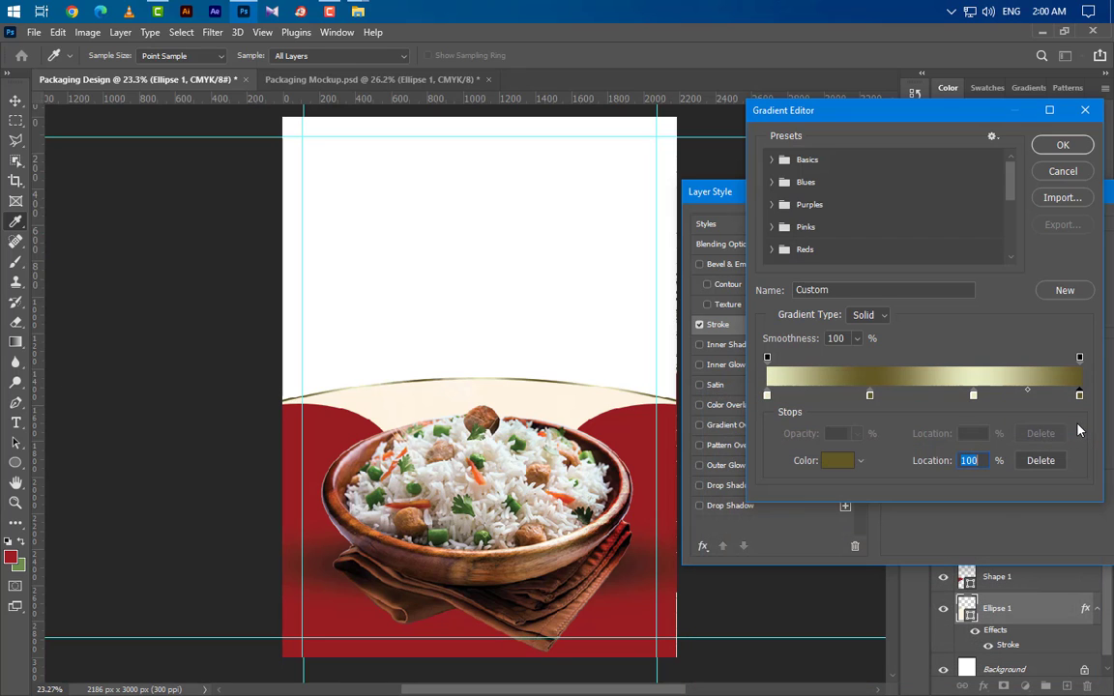
# Accept the stroke gradient and apply the Stroke effect to Ellipse 1
pyautogui.click(1063, 146)
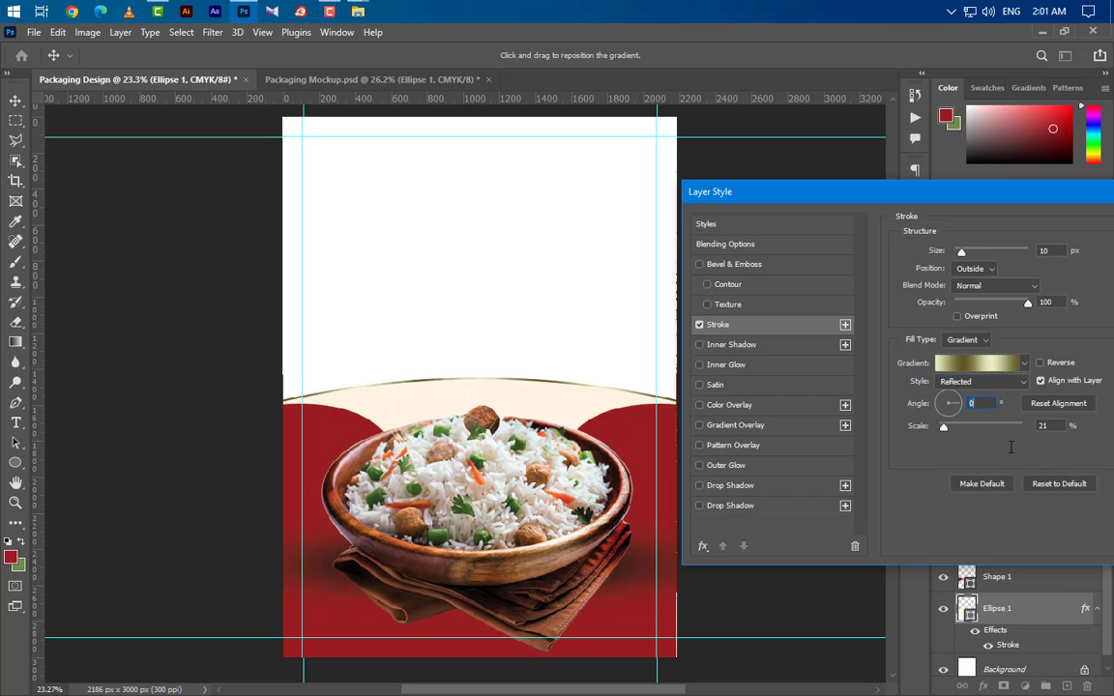
pyautogui.moveTo(1054, 197); pyautogui.dragTo(803, 197)
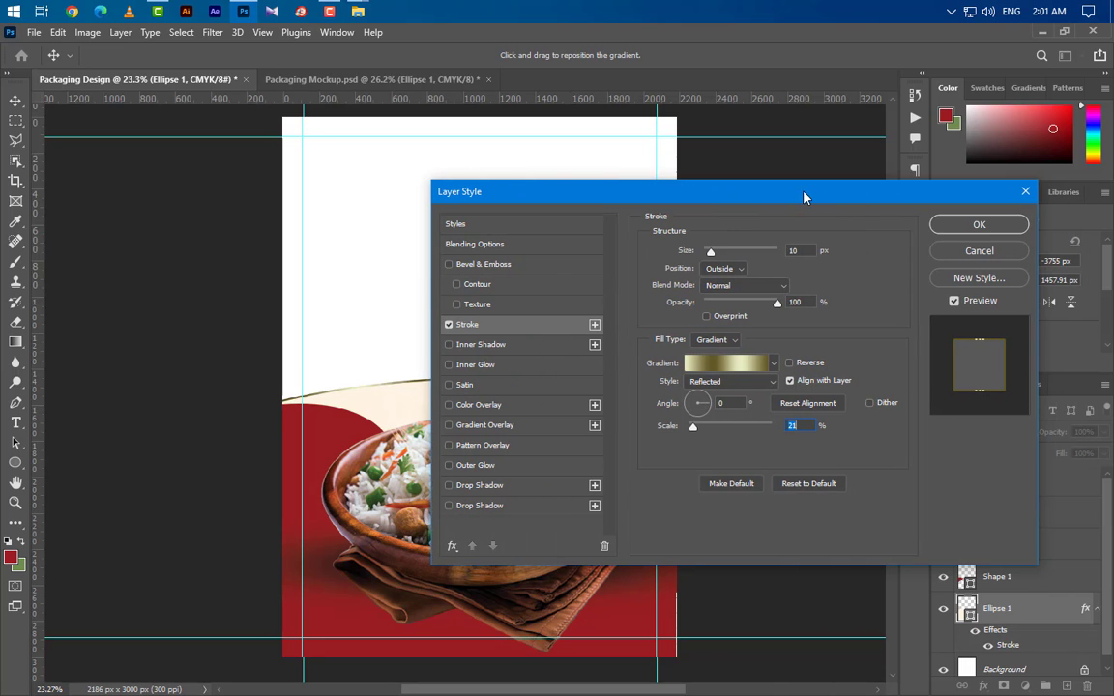
pyautogui.click(977, 225)
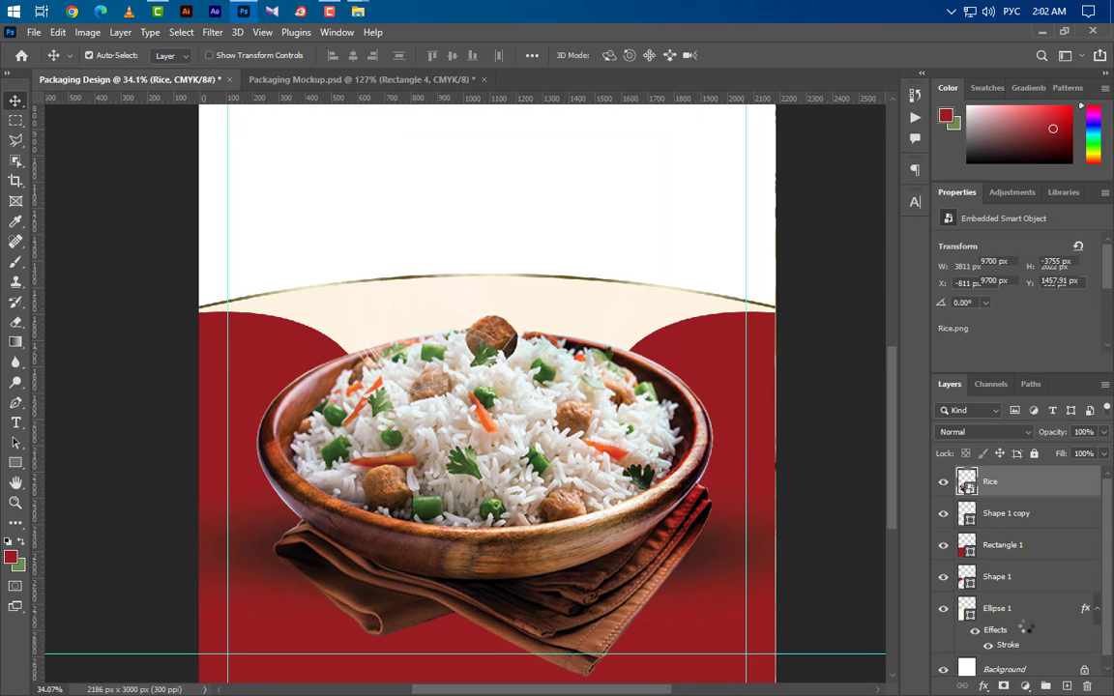
# Add a layer above Ellipse 1 and draw a narrow vertical rectangle about 78 × 1403 px downward from the arc's peak
pyautogui.click(999, 620)
pyautogui.click(1067, 686)
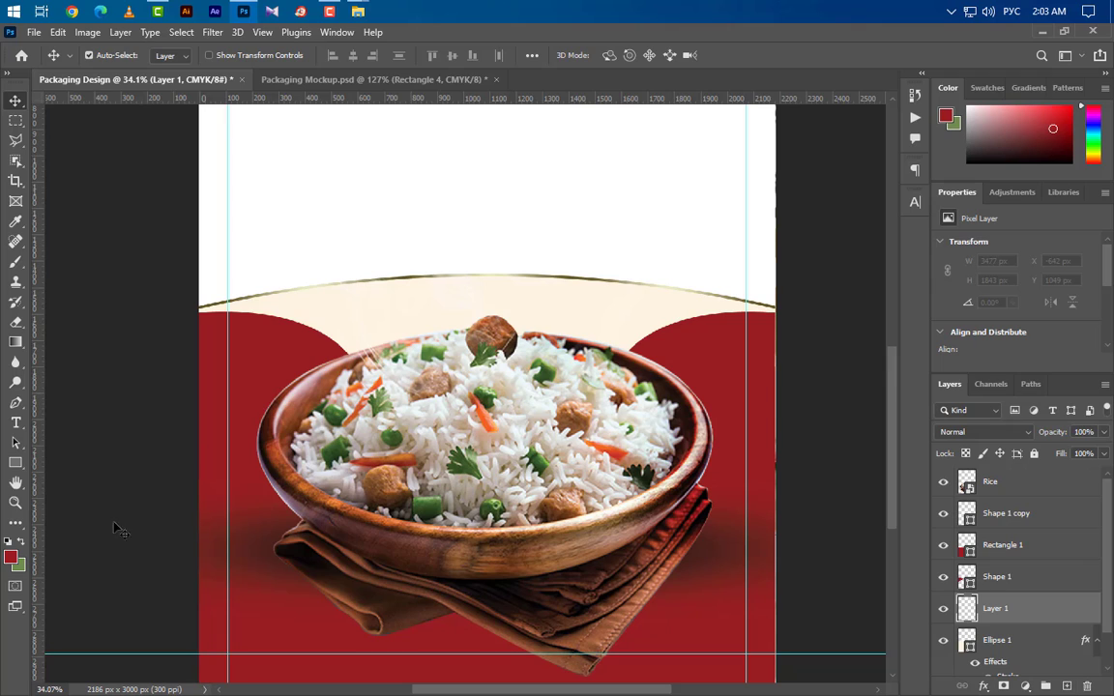
pyautogui.click(16, 462)
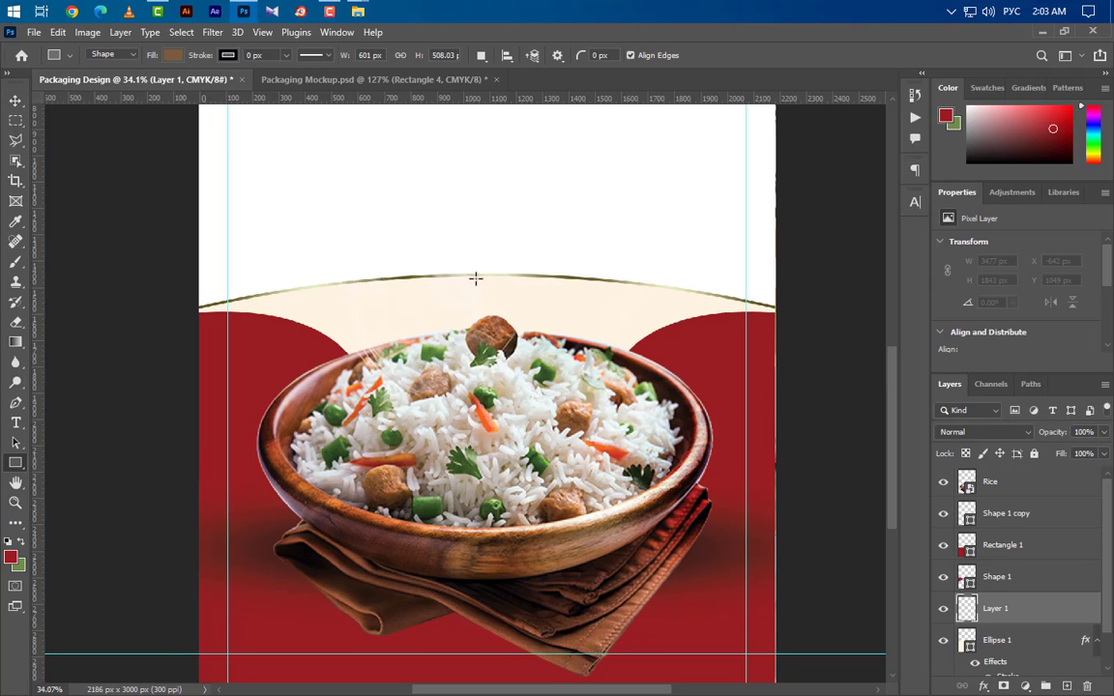
pyautogui.moveTo(475, 274); pyautogui.dragTo(497, 642)
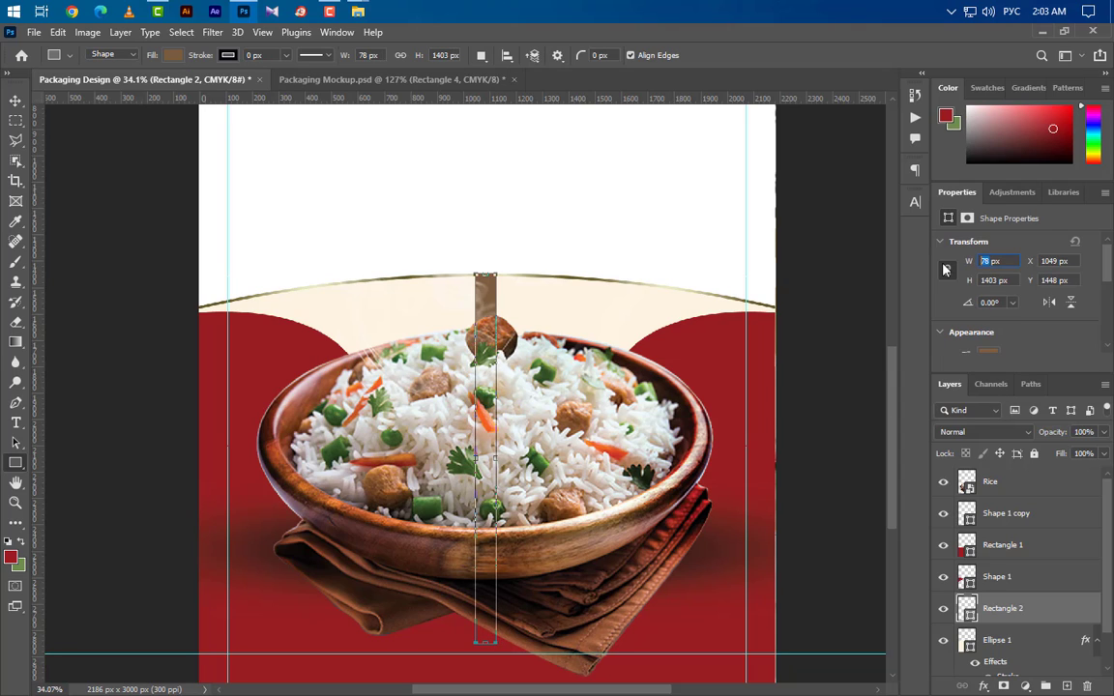
# Set the narrow rectangle's width to 62 px and its height to 1000 px
pyautogui.write('62')
pyautogui.press('Return')
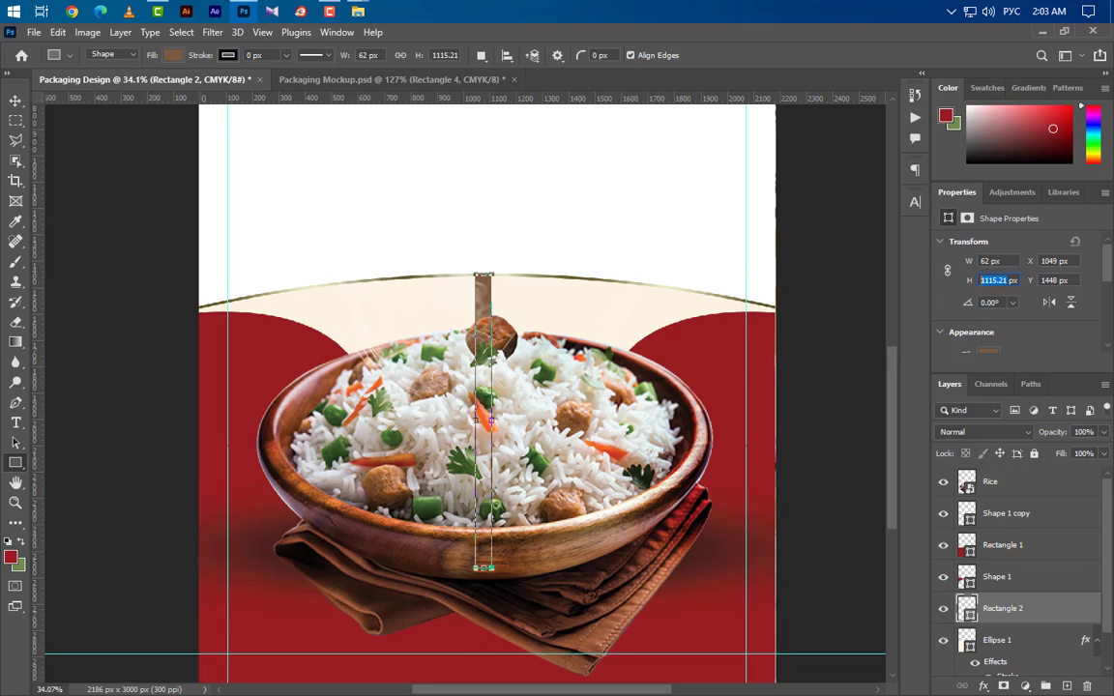
pyautogui.write('1000')
pyautogui.press('Return')
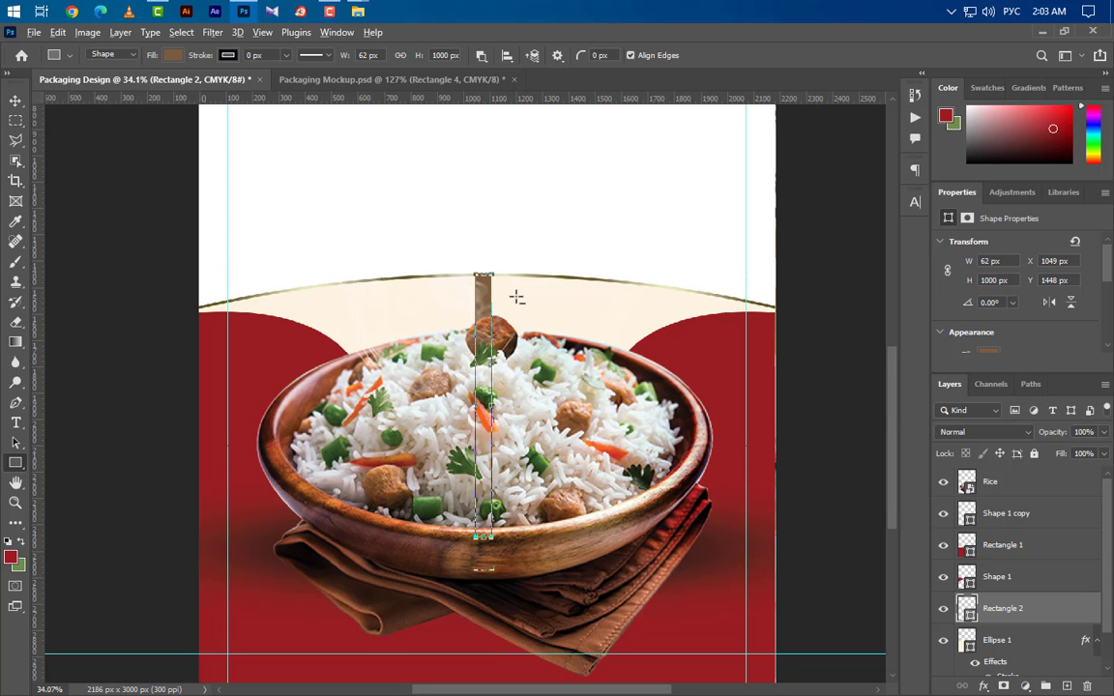
# Move the Rectangle 2 layer above the Rice layer to the top of the layer stack
pyautogui.scroll(5, 517, 297)
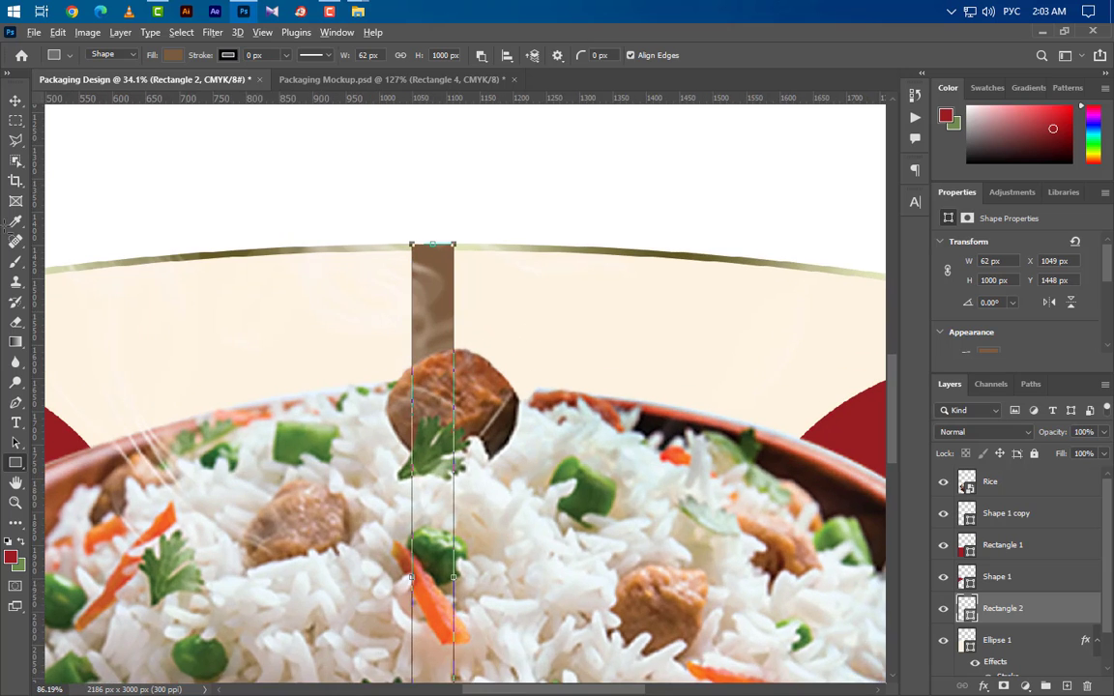
pyautogui.scroll(1, 350, 188)
pyautogui.press('v')
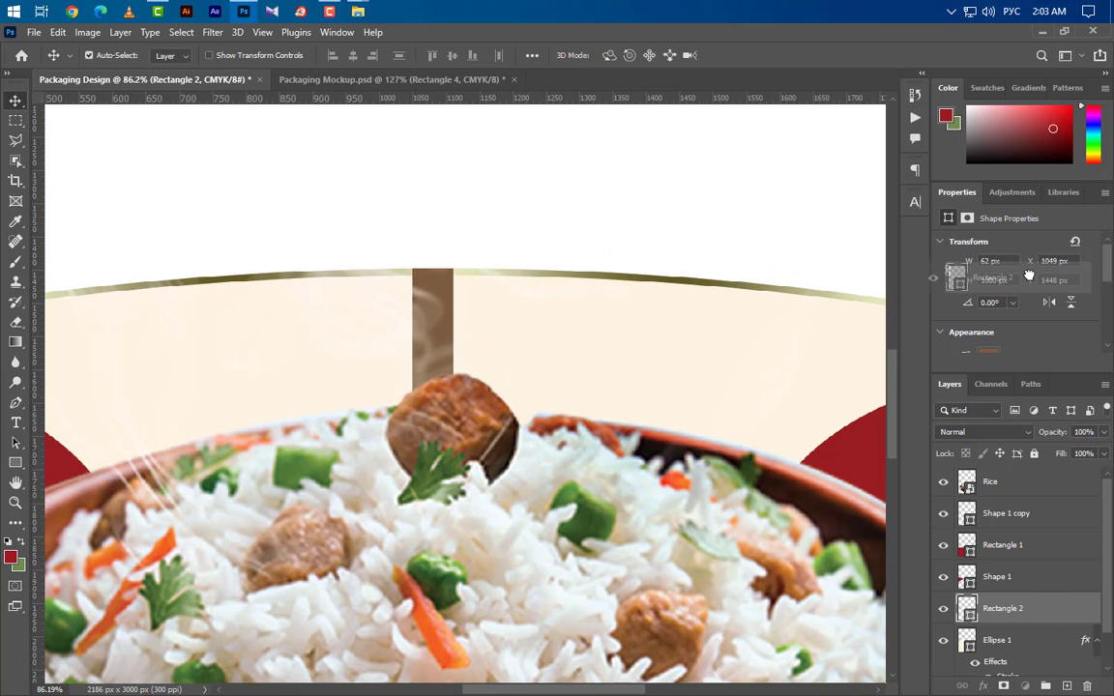
pyautogui.moveTo(1029, 467); pyautogui.dragTo(1028, 472)
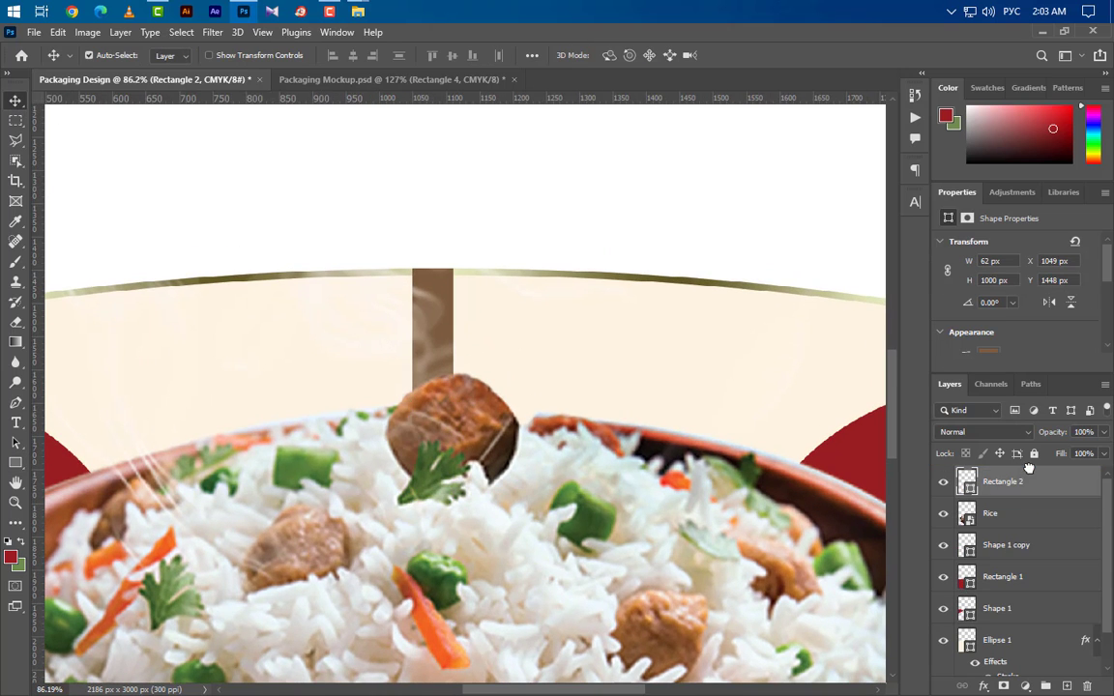
# Duplicate the vertical stripe five times toward the right, leaving equal gaps of about 35 px
pyautogui.moveTo(445, 323); pyautogui.dragTo(503, 322)
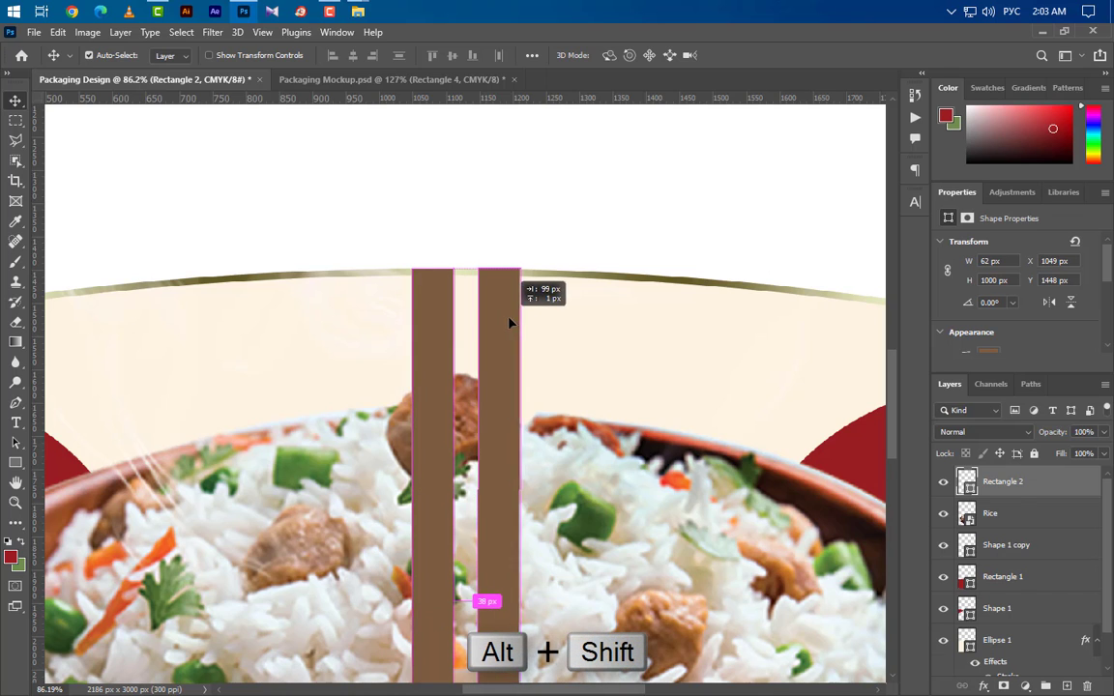
pyautogui.scroll(-3, 493, 396)
pyautogui.moveTo(449, 383); pyautogui.dragTo(498, 381)
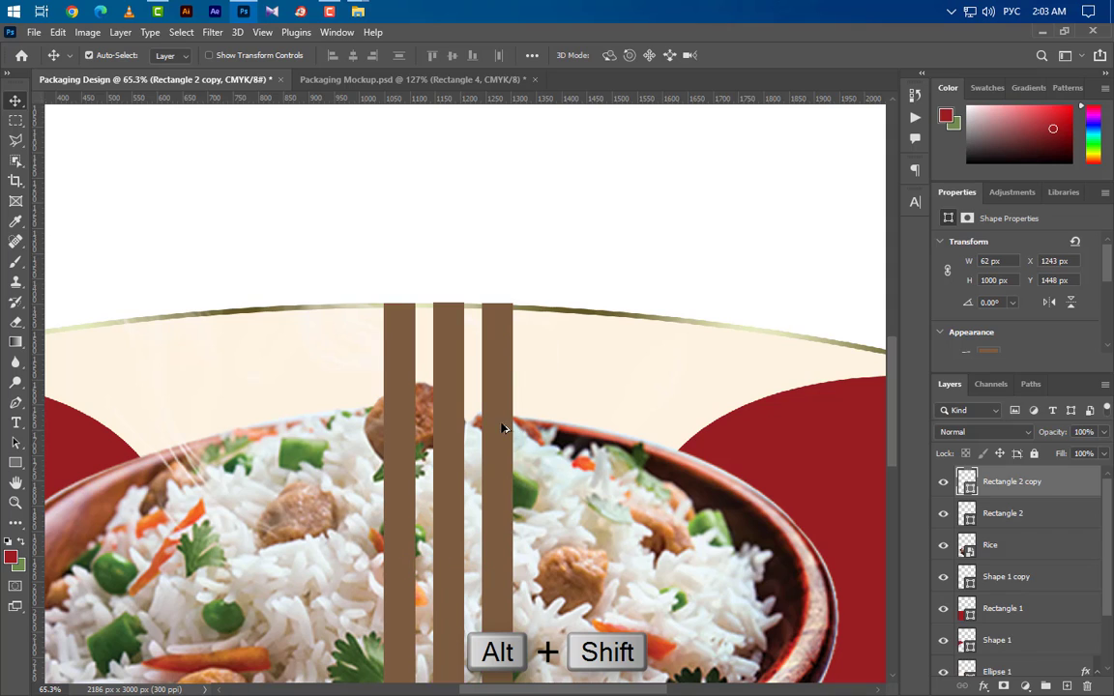
pyautogui.moveTo(500, 425); pyautogui.dragTo(601, 440)
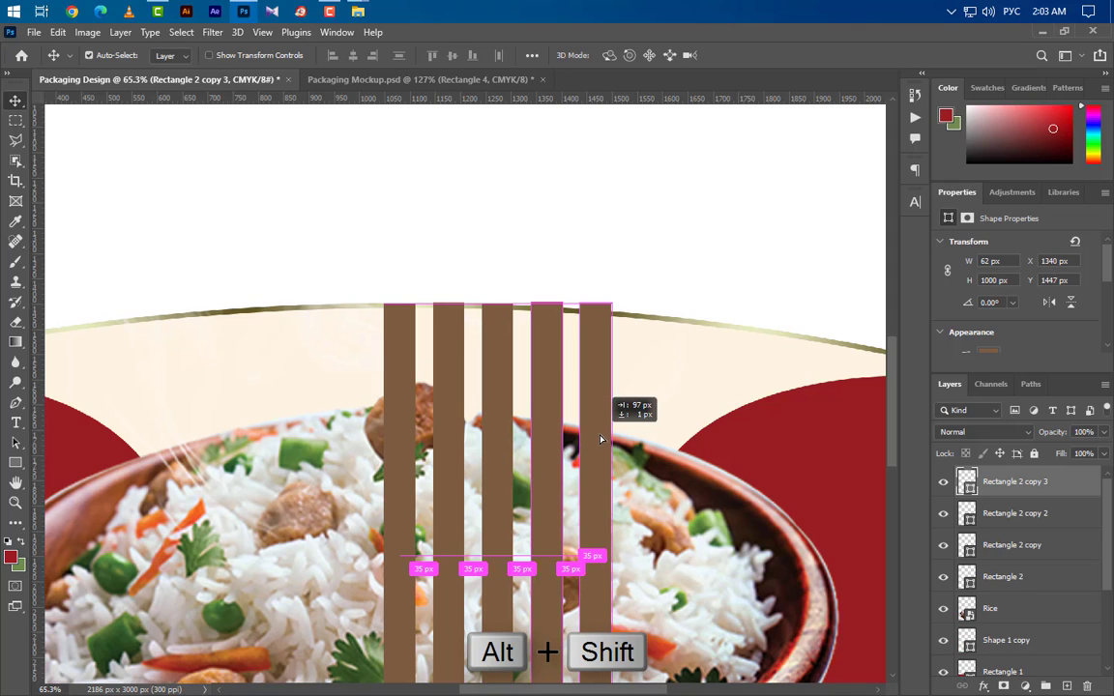
pyautogui.moveTo(631, 494); pyautogui.dragTo(647, 463)
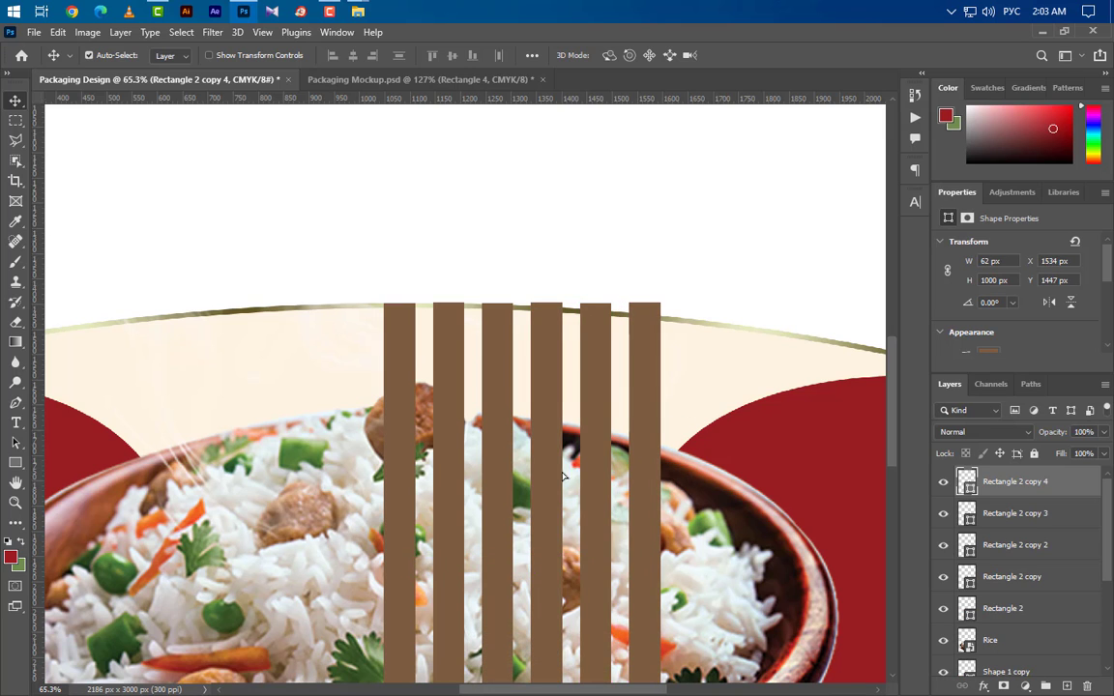
# Select all six stripe layers, from Rectangle 2 copy 5 down to Rectangle 2, and group them
pyautogui.scroll(-4, 488, 458)
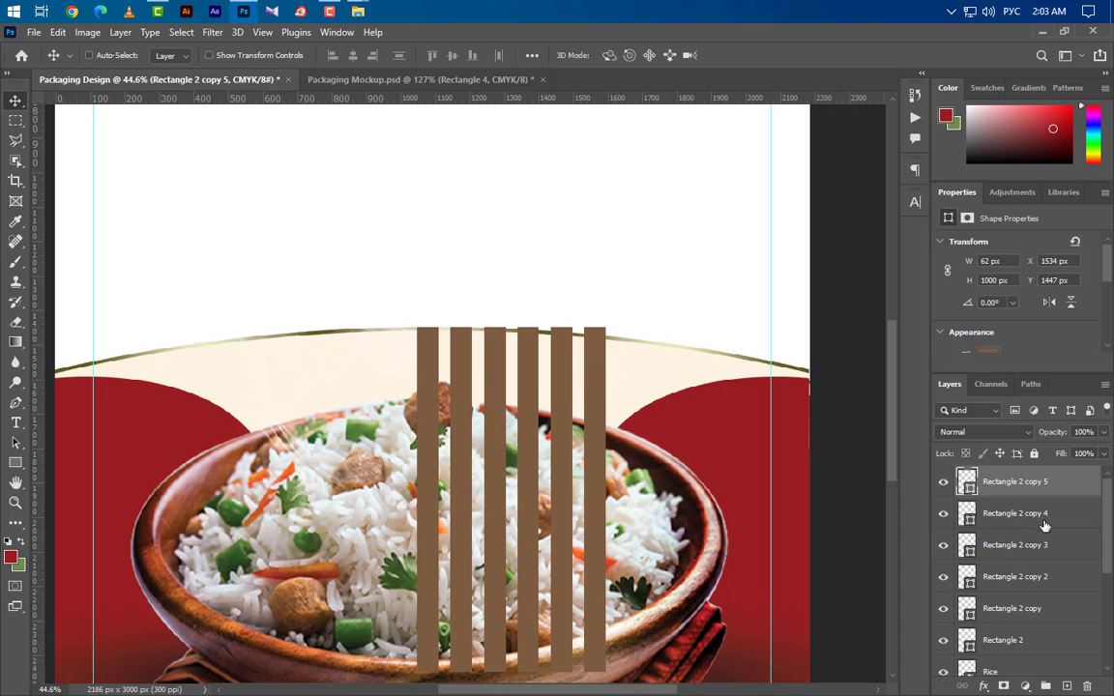
pyautogui.hotkey('ctrl', 'j')
pyautogui.keyDown('ctrl'); pyautogui.click(1055, 547); pyautogui.keyUp('ctrl')
pyautogui.keyDown('ctrl'); pyautogui.click(1054, 580); pyautogui.keyUp('ctrl')
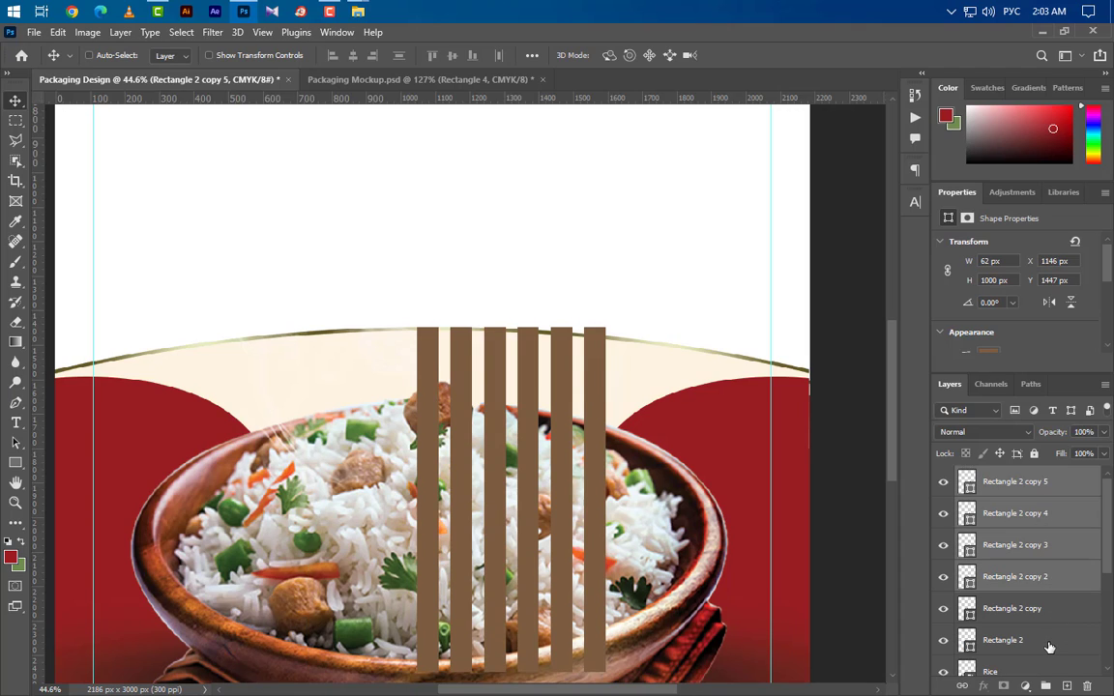
pyautogui.keyDown('ctrl'); pyautogui.click(1054, 616); pyautogui.keyUp('ctrl')
pyautogui.keyDown('ctrl'); pyautogui.click(1049, 647); pyautogui.keyUp('ctrl')
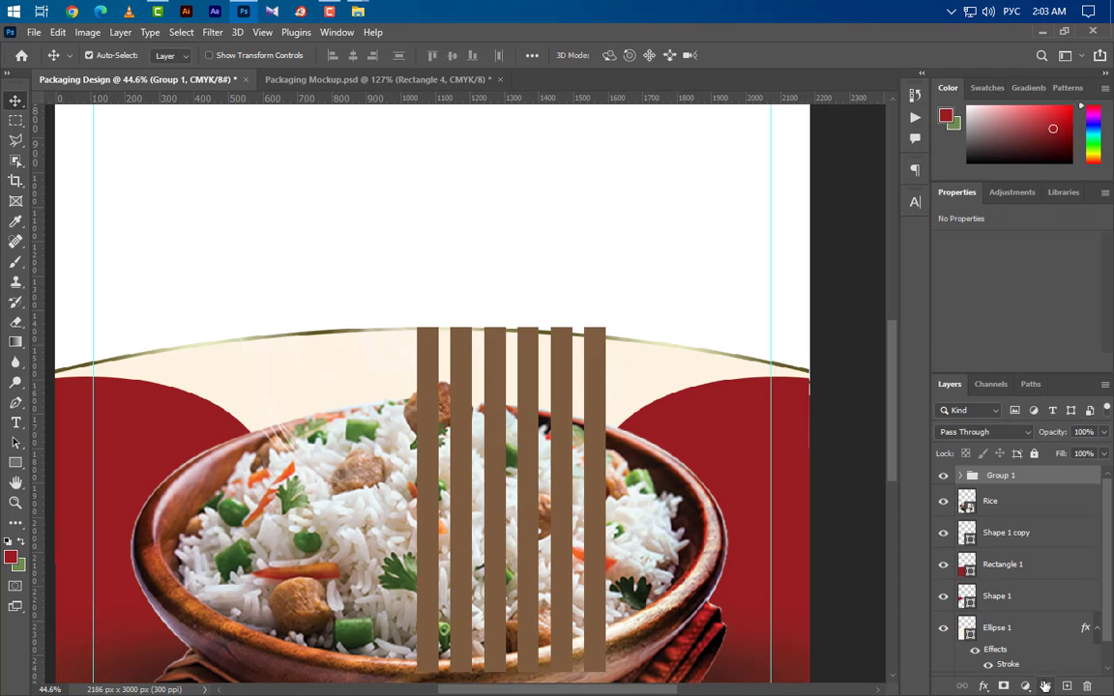
pyautogui.hotkey('ctrl', 'g')
# Duplicate the stripe group to the left with matching spacing and delete the copy's leftmost stripe
pyautogui.moveTo(600, 477); pyautogui.dragTo(393, 472)
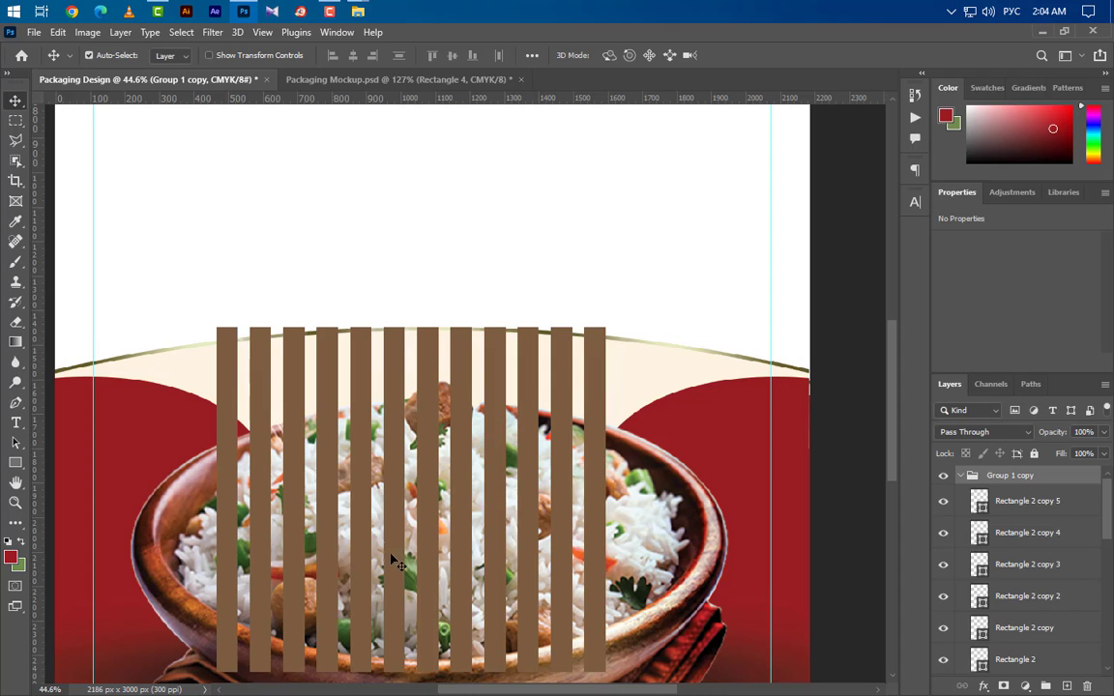
pyautogui.click(227, 513)
pyautogui.moveTo(1089, 661); pyautogui.dragTo(1088, 686)
pyautogui.scroll(-5, 505, 391)
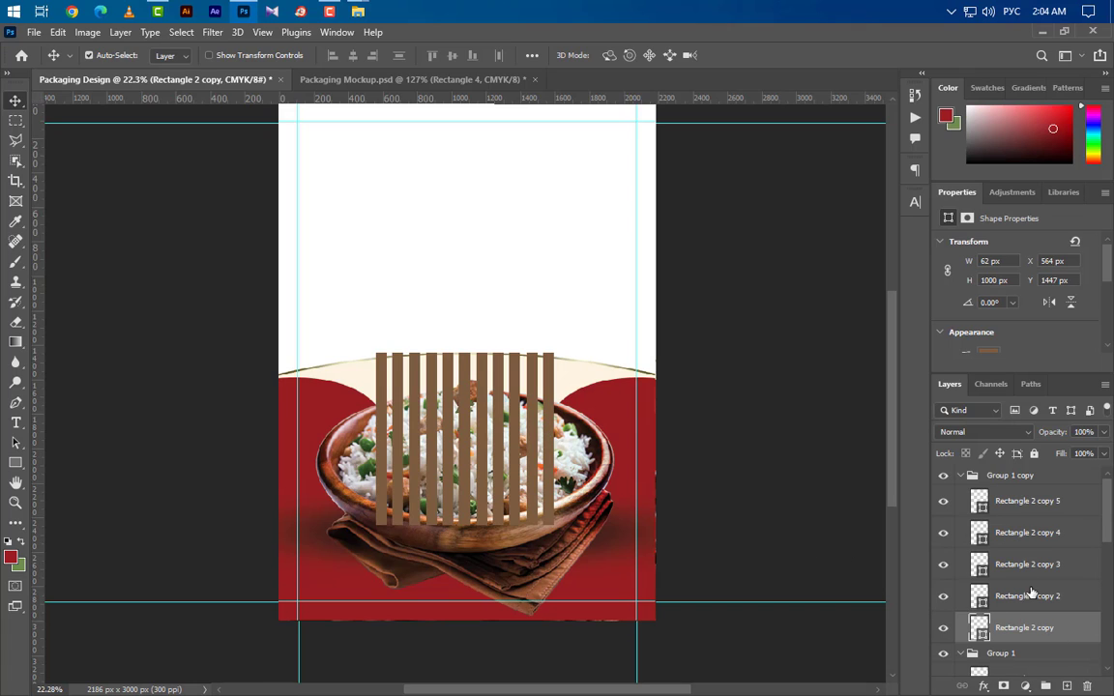
# Collapse both stripe groups and convert Group 1 and Group 1 copy together into one smart object
pyautogui.click(962, 476)
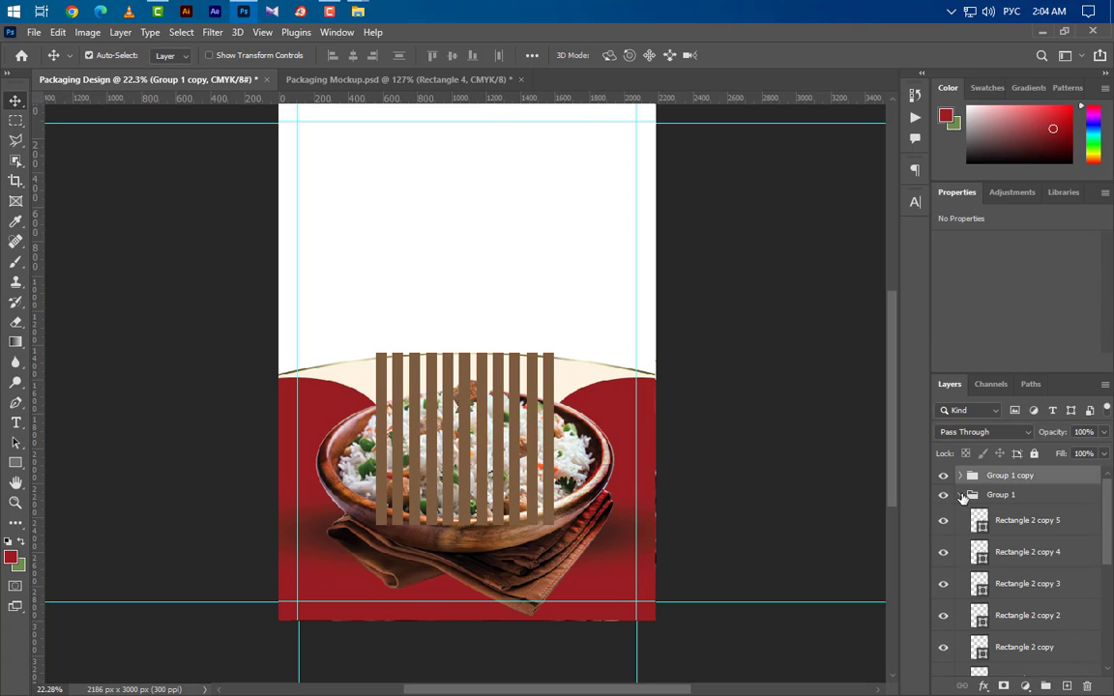
pyautogui.click(963, 495)
pyautogui.keyDown('shift'); pyautogui.click(1029, 495); pyautogui.keyUp('shift')
pyautogui.rightClick(1048, 494)
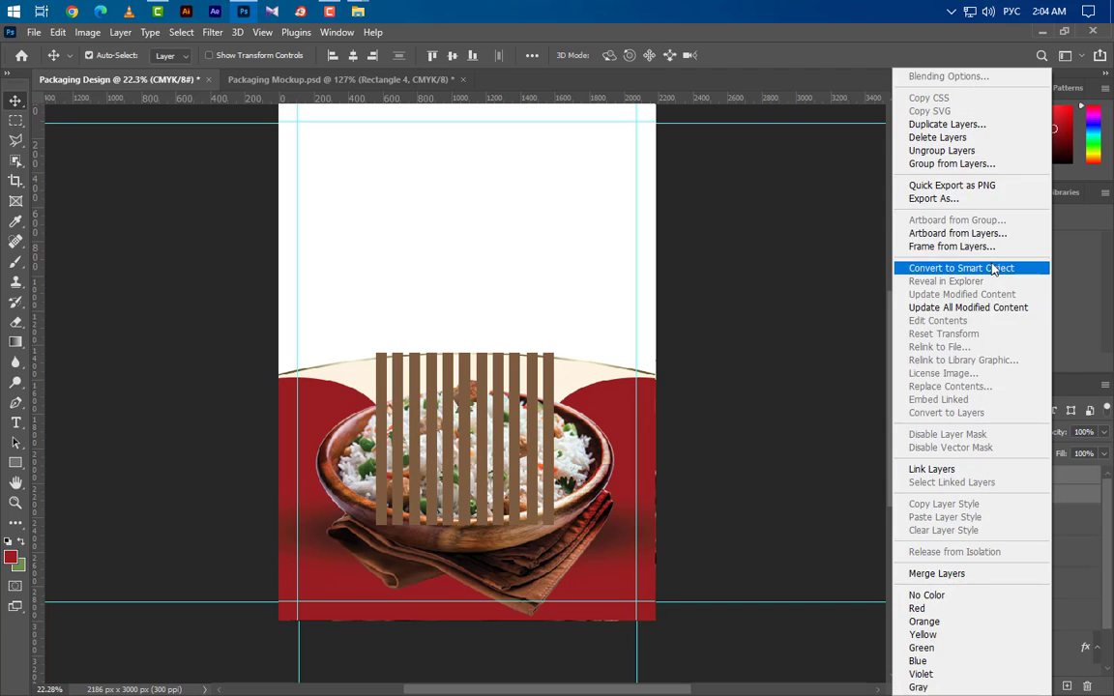
pyautogui.click(994, 268)
# Fan out the striped smart object with a Perspective transform, widening its bottom edge symmetrically to about 7724 px
pyautogui.hotkey('ctrl', 't')
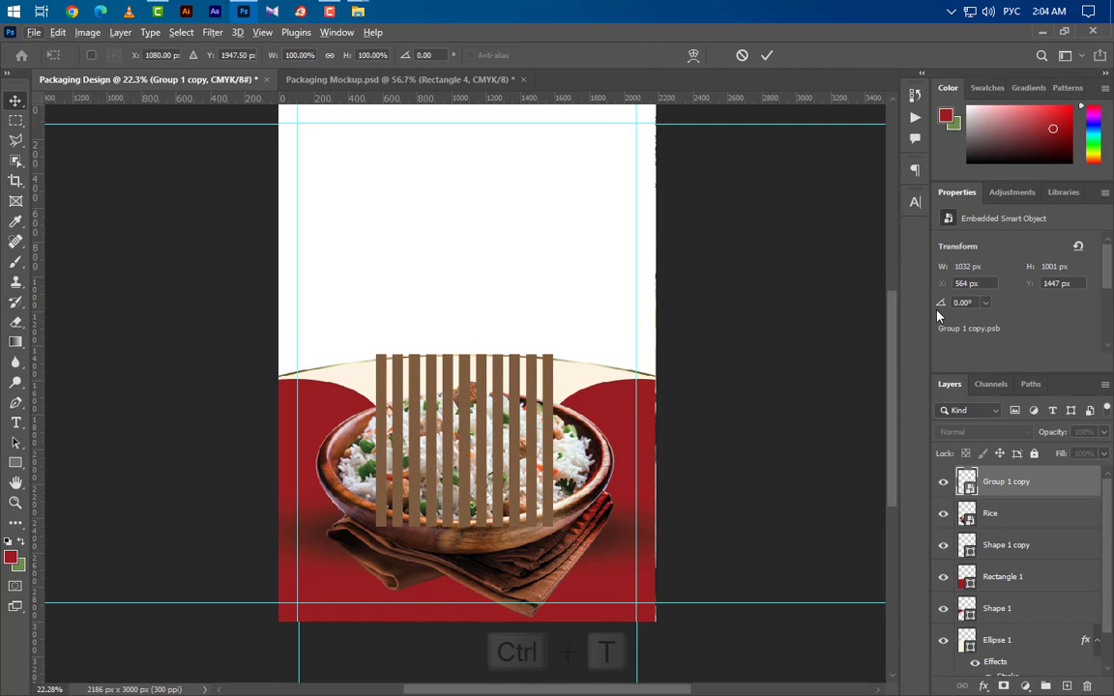
pyautogui.rightClick(473, 155)
pyautogui.click(512, 241)
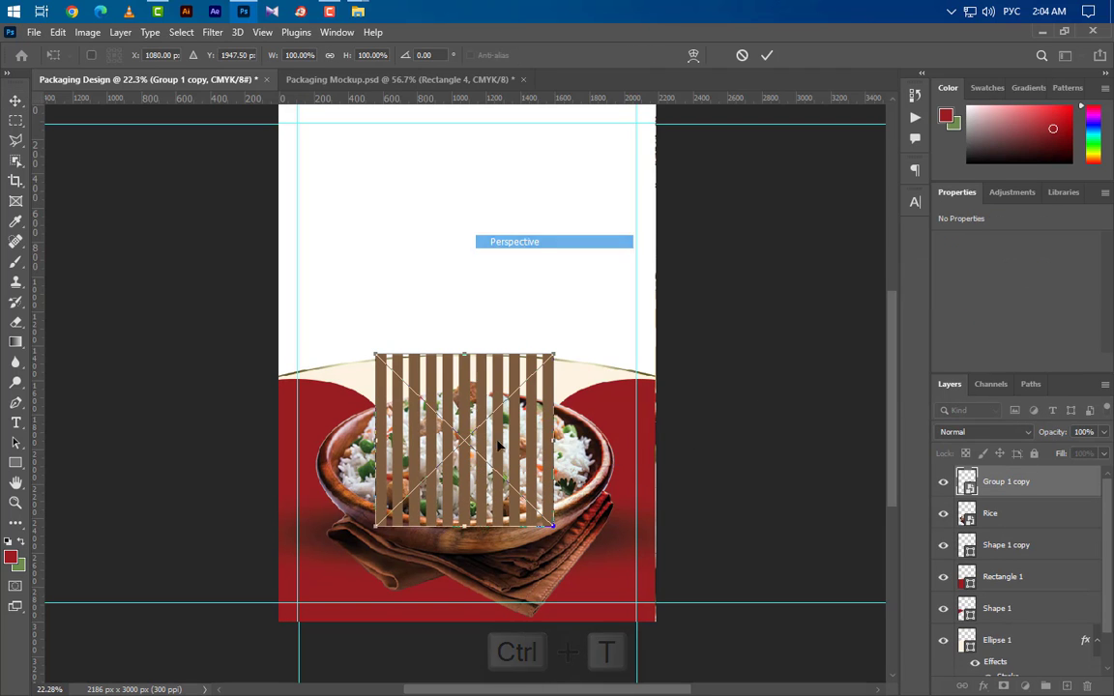
pyautogui.scroll(5, 470, 493)
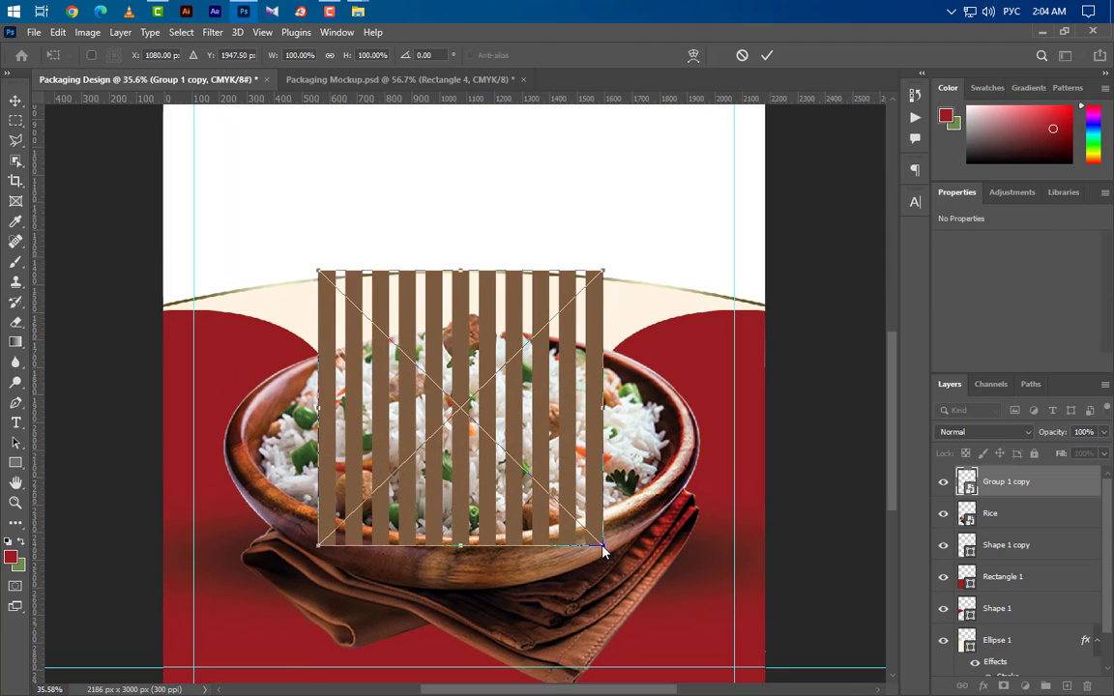
pyautogui.moveTo(602, 548); pyautogui.dragTo(941, 420)
pyautogui.scroll(-6, 471, 487)
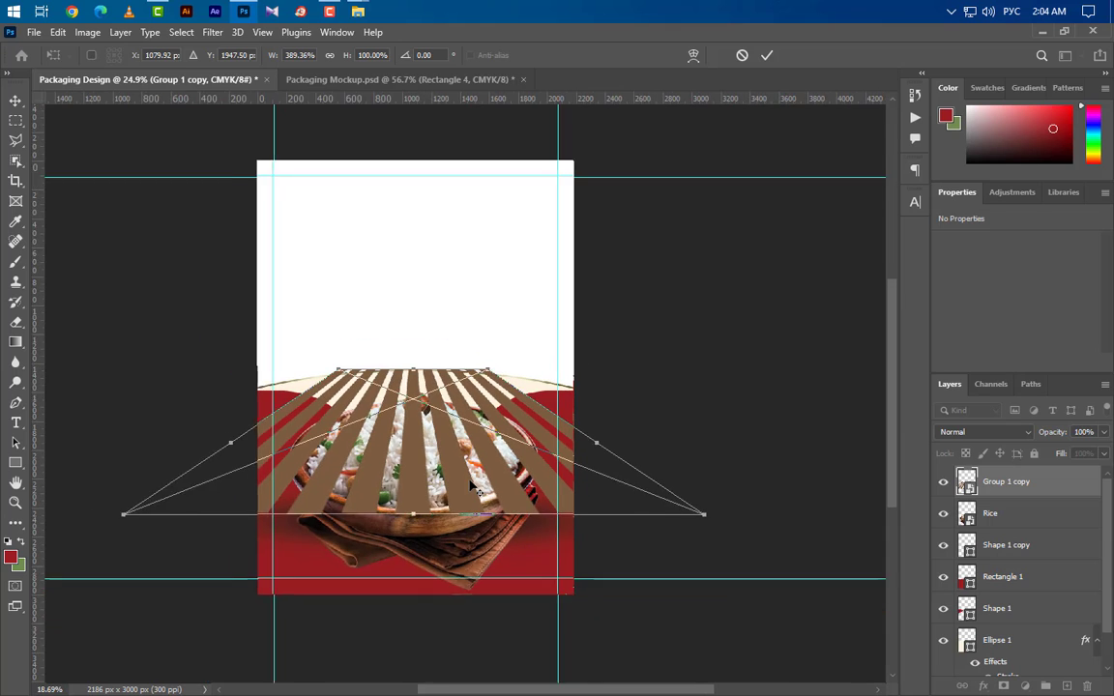
pyautogui.scroll(-1, 474, 485)
pyautogui.moveTo(685, 515); pyautogui.dragTo(876, 418)
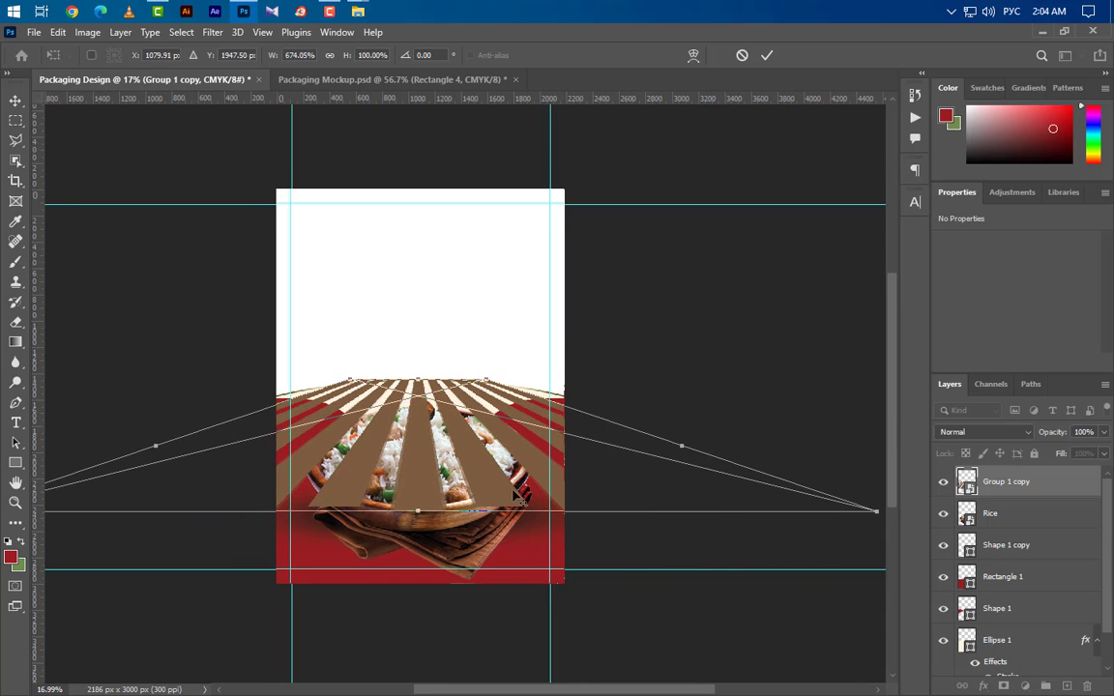
pyautogui.scroll(-5, 733, 481)
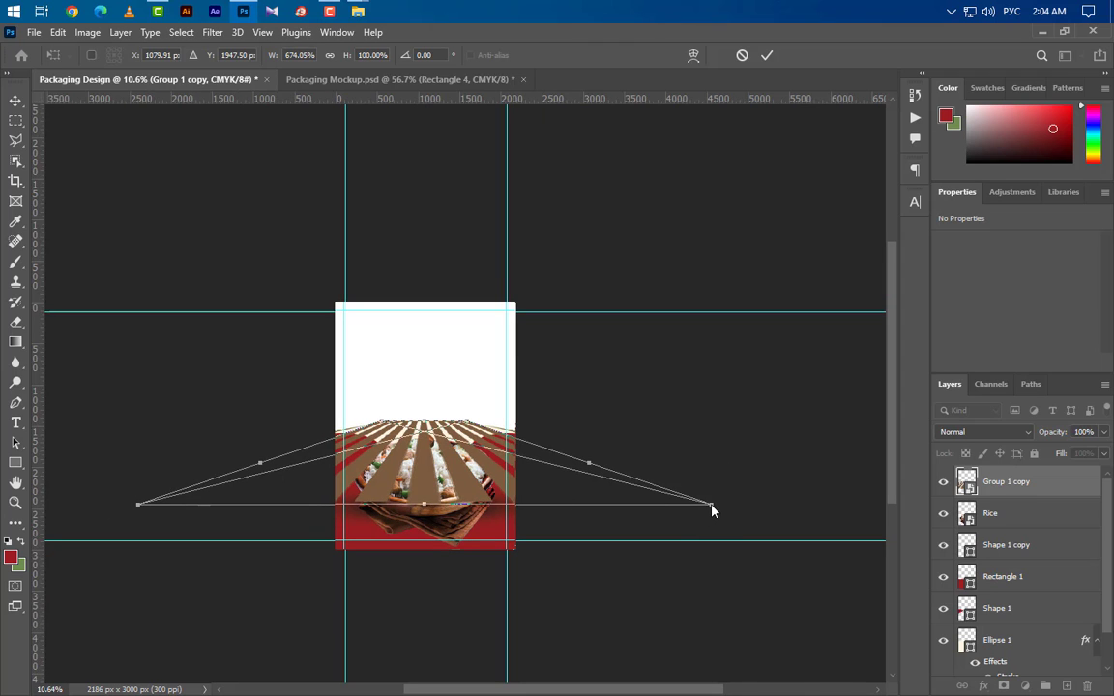
pyautogui.moveTo(711, 510); pyautogui.dragTo(742, 504)
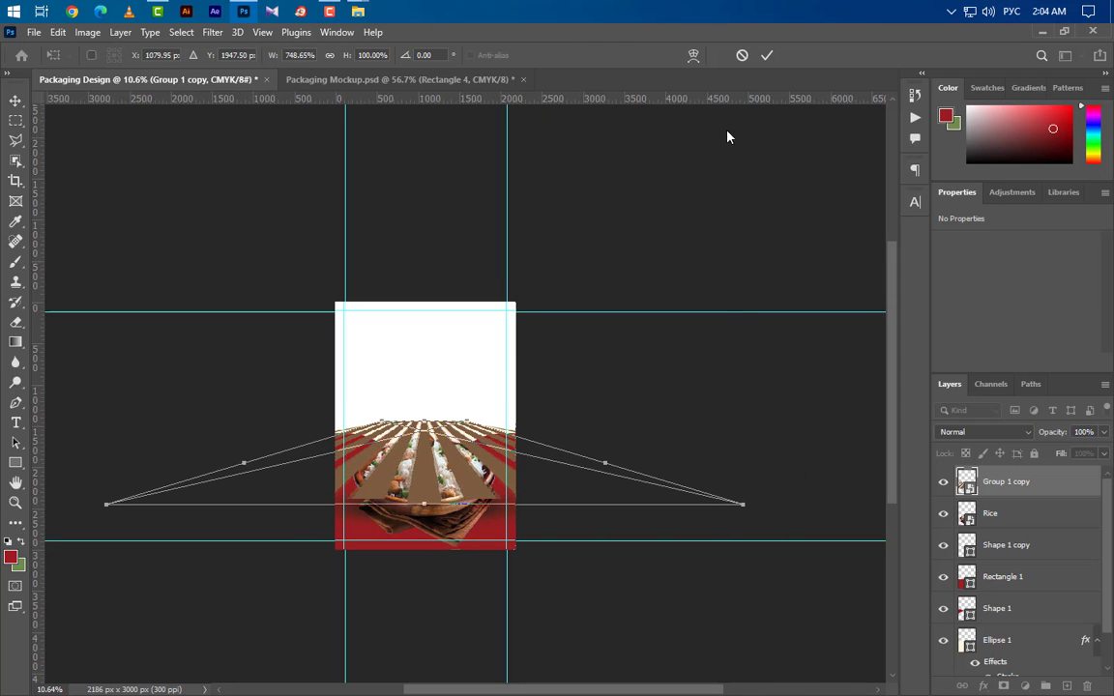
pyautogui.click(767, 58)
# Move the fanned stripes layer directly above Ellipse 1 and clip it to that ellipse
pyautogui.scroll(4, 501, 418)
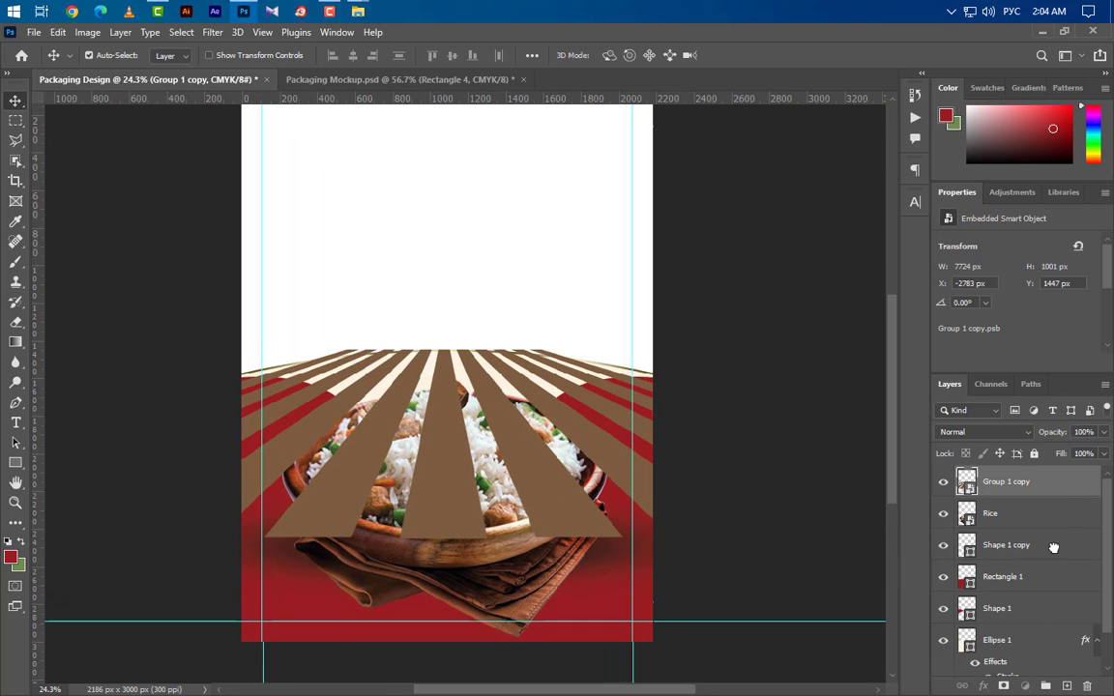
pyautogui.moveTo(1054, 547); pyautogui.dragTo(1045, 586)
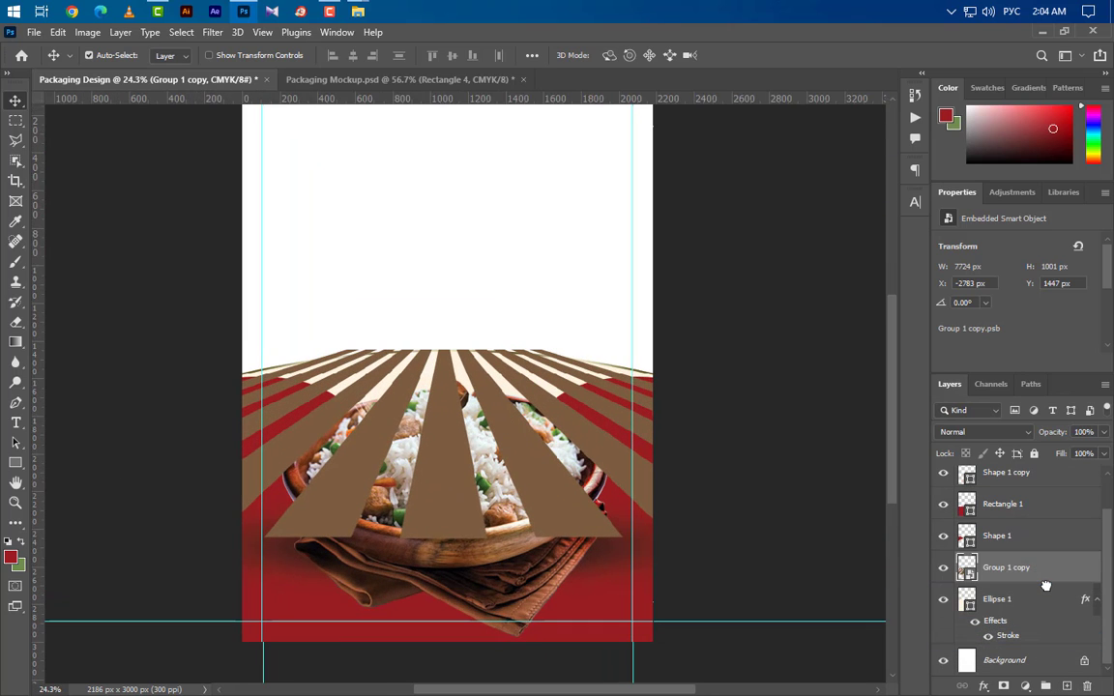
pyautogui.rightClick(1052, 570)
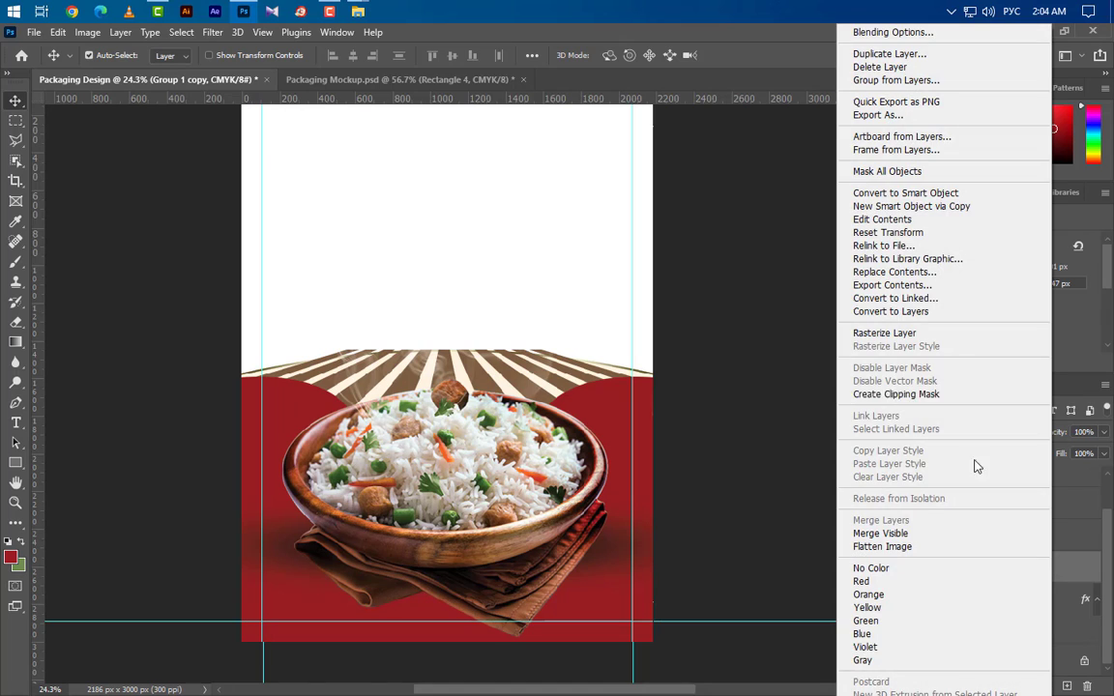
pyautogui.click(947, 394)
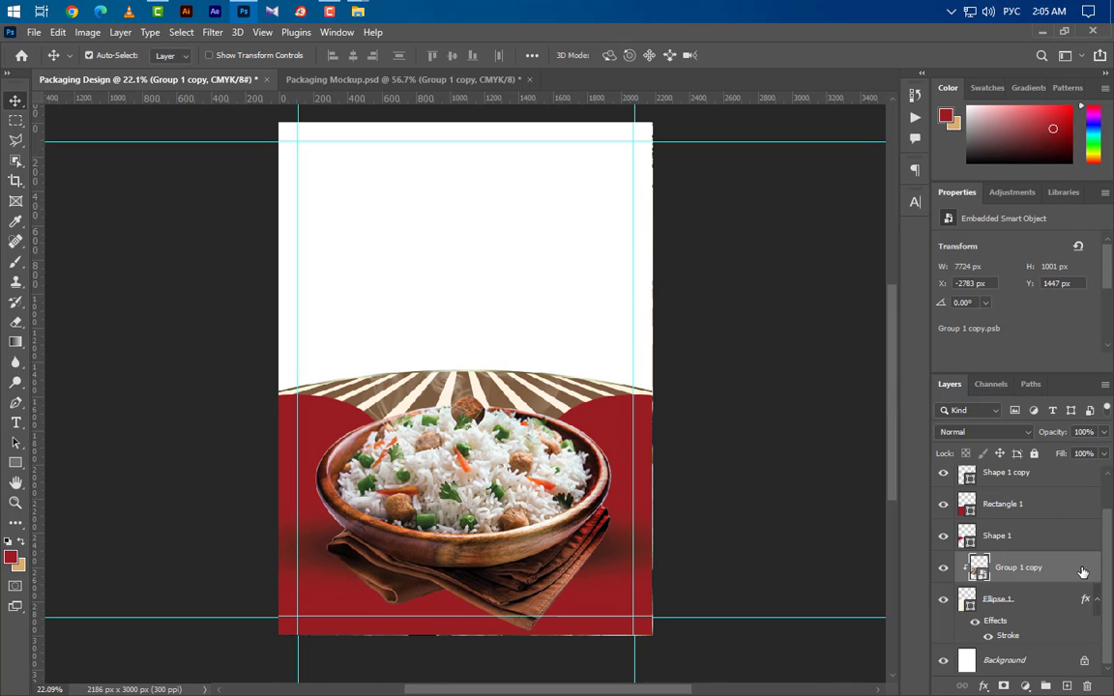
# Add a Color Overlay to the stripes layer, using the tan background swatch colour #d7b06f
pyautogui.doubleClick(1082, 573)
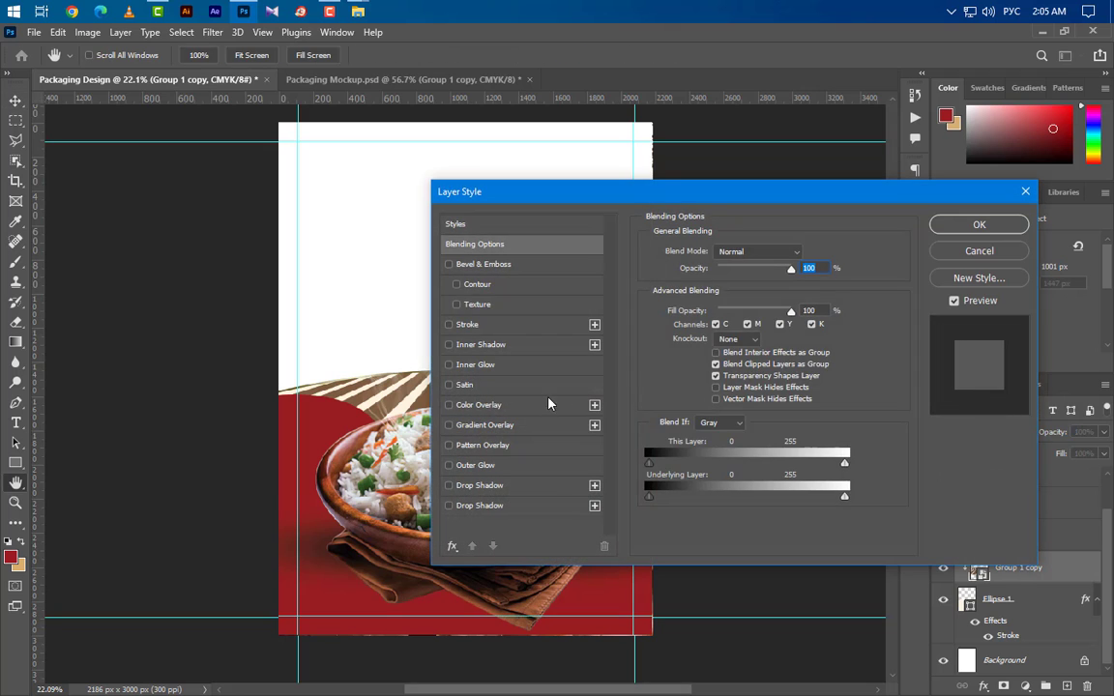
pyautogui.click(479, 404)
pyautogui.click(803, 254)
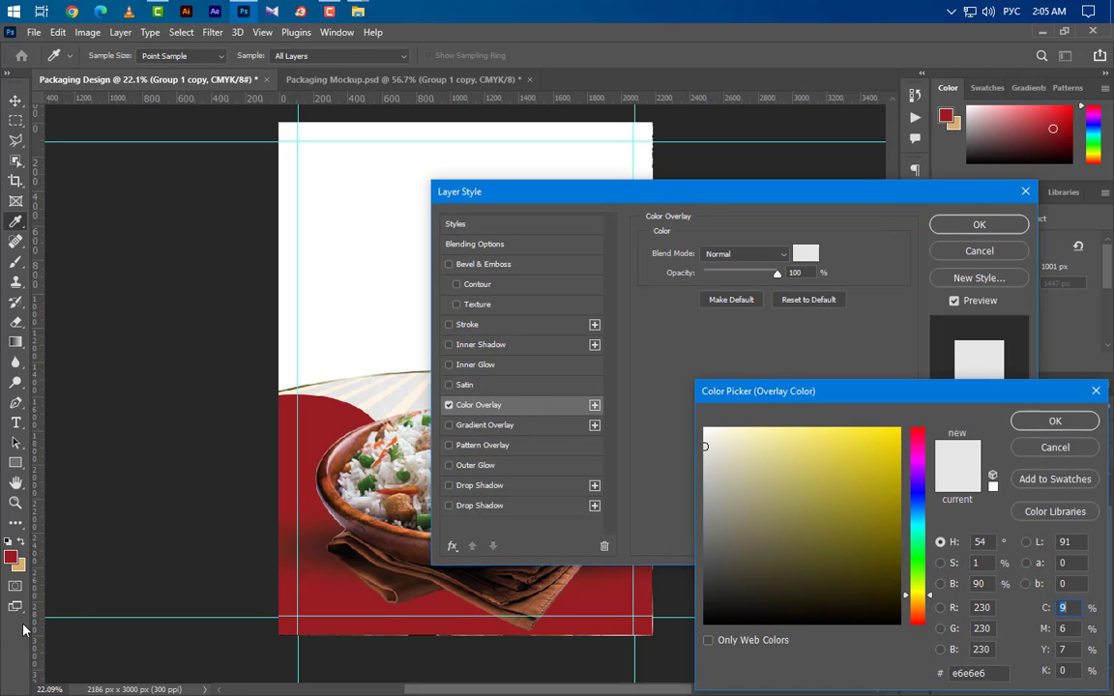
pyautogui.click(19, 566)
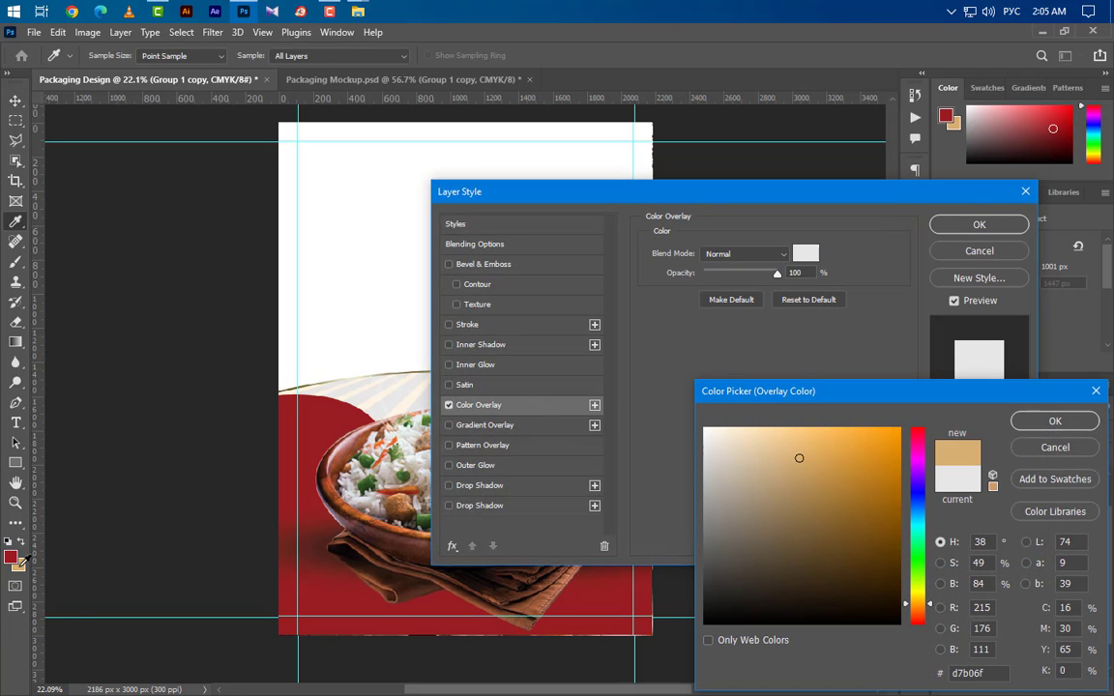
pyautogui.click(1055, 422)
pyautogui.click(978, 224)
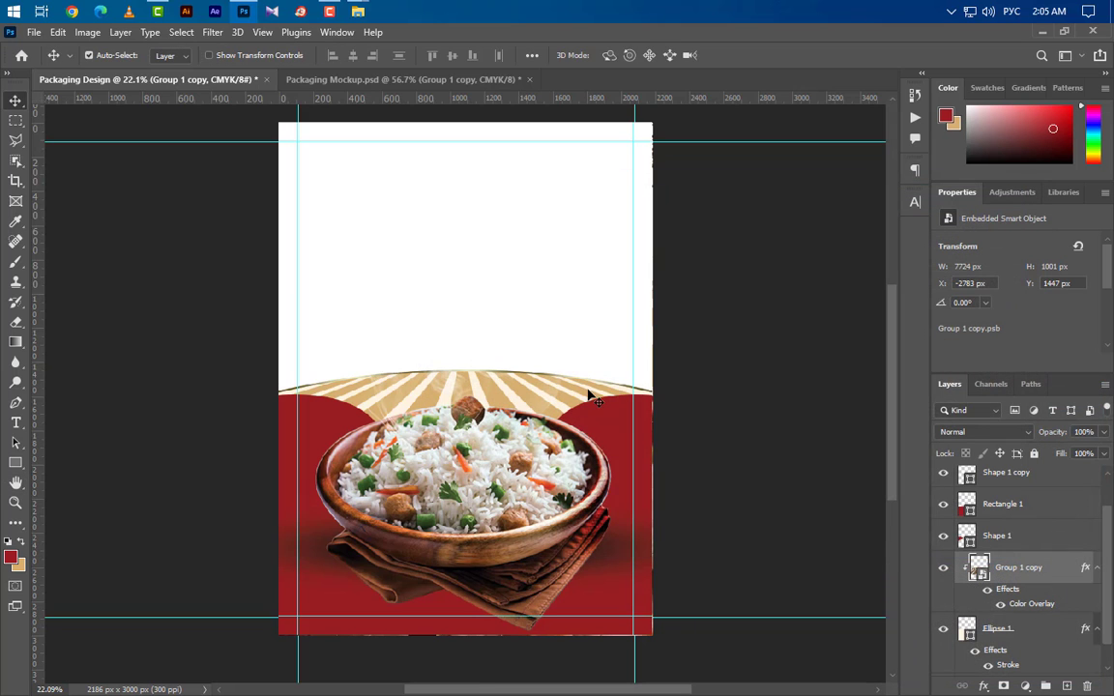
# Scale the Rice layer down to about 3560 × 1888 px, lifting the napkin's tip to the lower guide
pyautogui.scroll(2, 493, 575)
pyautogui.hotkey('ctrl', 'v')
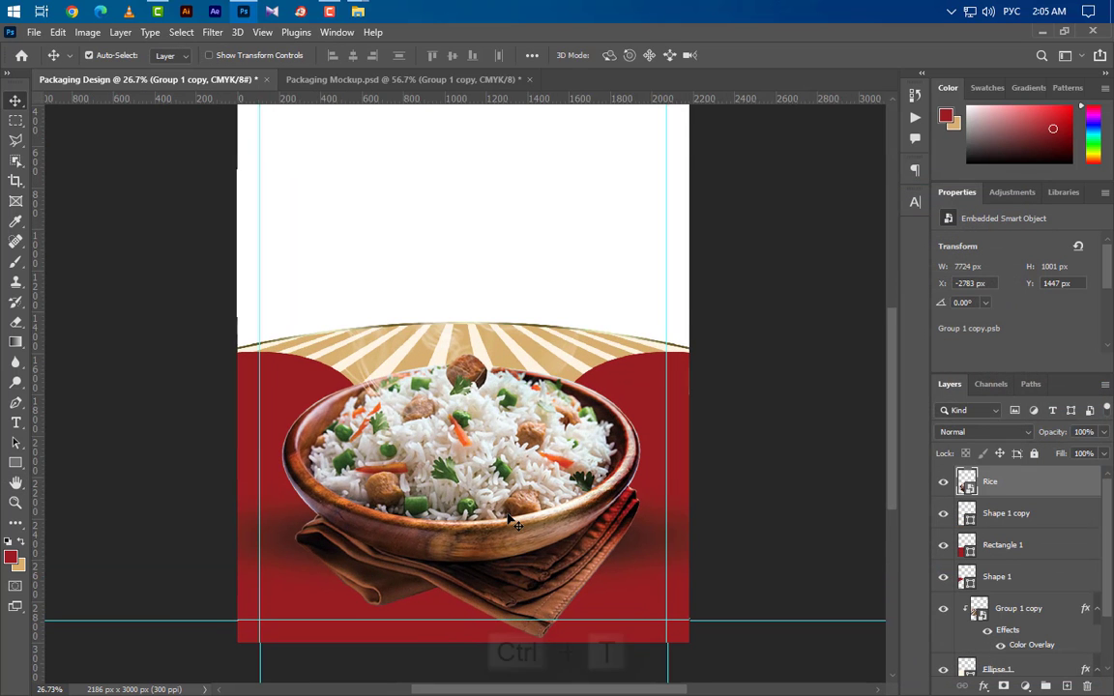
pyautogui.hotkey('ctrl', 't')
pyautogui.scroll(-1, 489, 571)
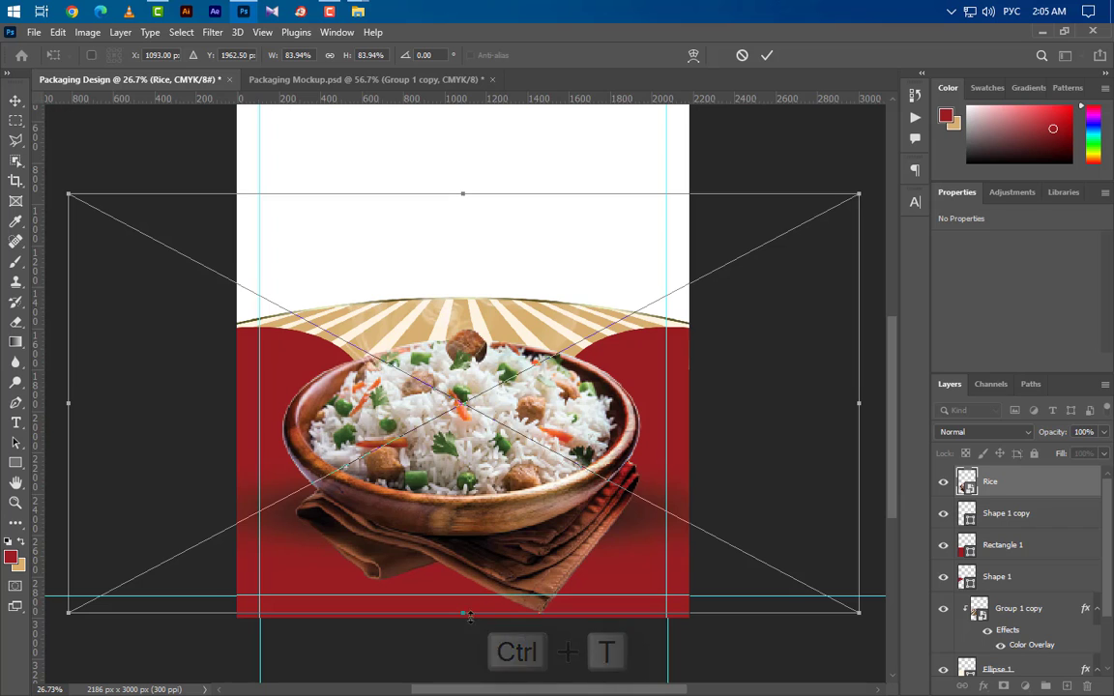
pyautogui.moveTo(464, 612); pyautogui.dragTo(463, 595)
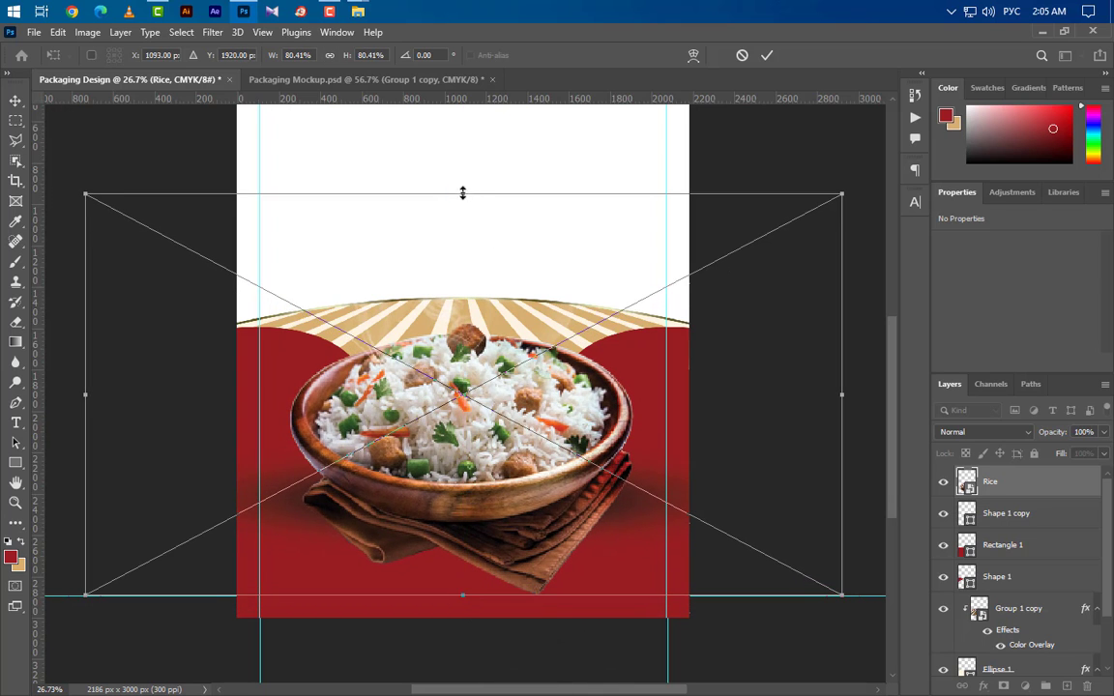
pyautogui.moveTo(462, 193); pyautogui.dragTo(461, 204)
pyautogui.click(768, 56)
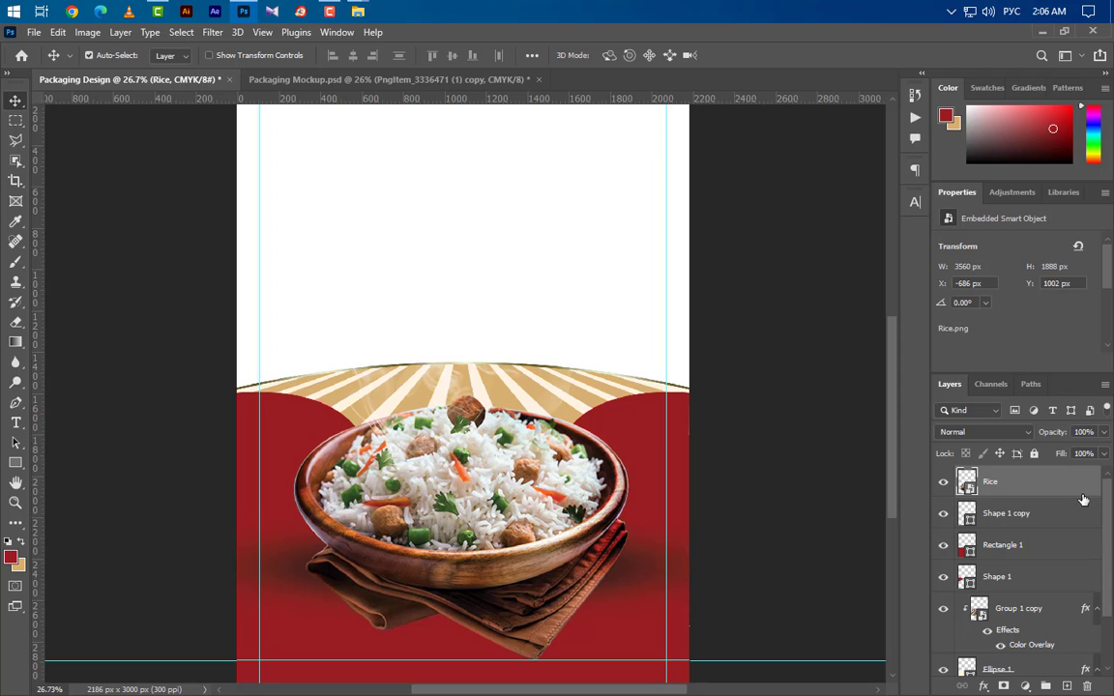
# Add a black Normal-mode drop shadow to the Rice layer with 50% opacity, 90° angle, 10 px distance, 0% spread and 30 px size
pyautogui.doubleClick(1078, 489)
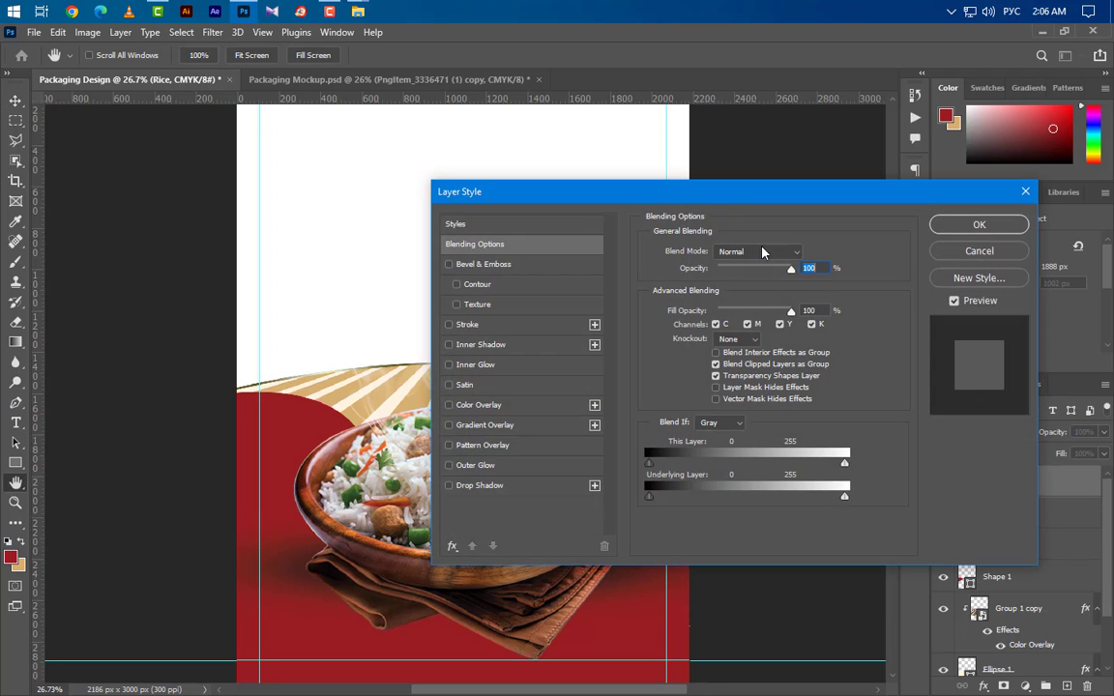
pyautogui.moveTo(806, 177); pyautogui.dragTo(899, 147)
pyautogui.click(707, 440)
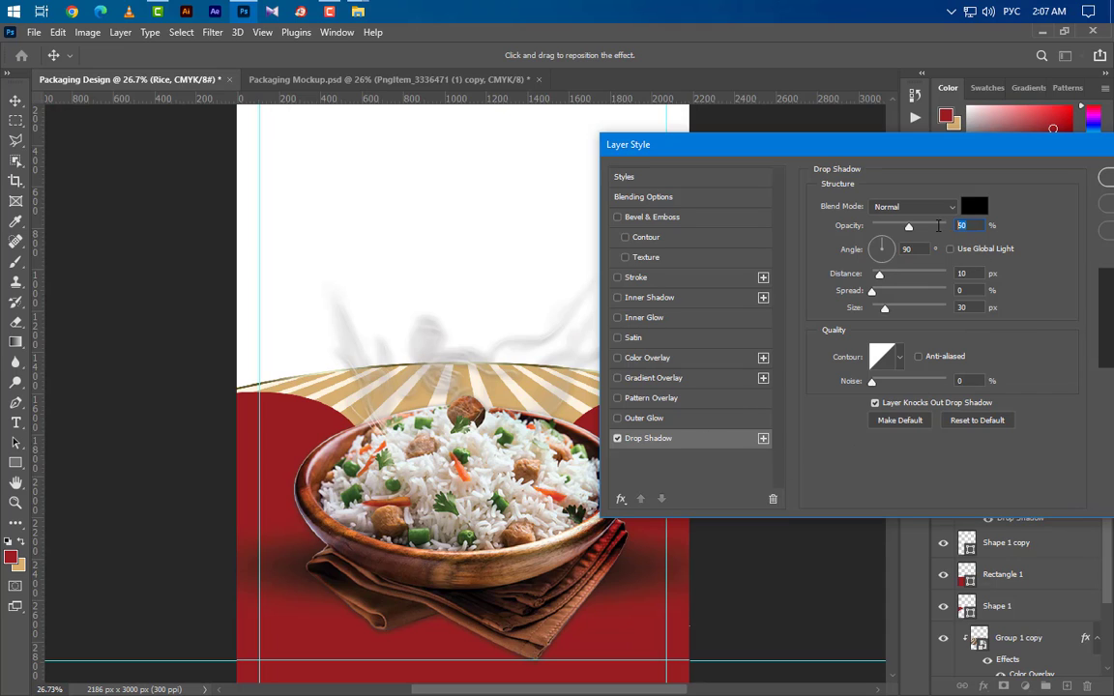
pyautogui.click(950, 274)
pyautogui.press('Tab')
pyautogui.press('Tab')
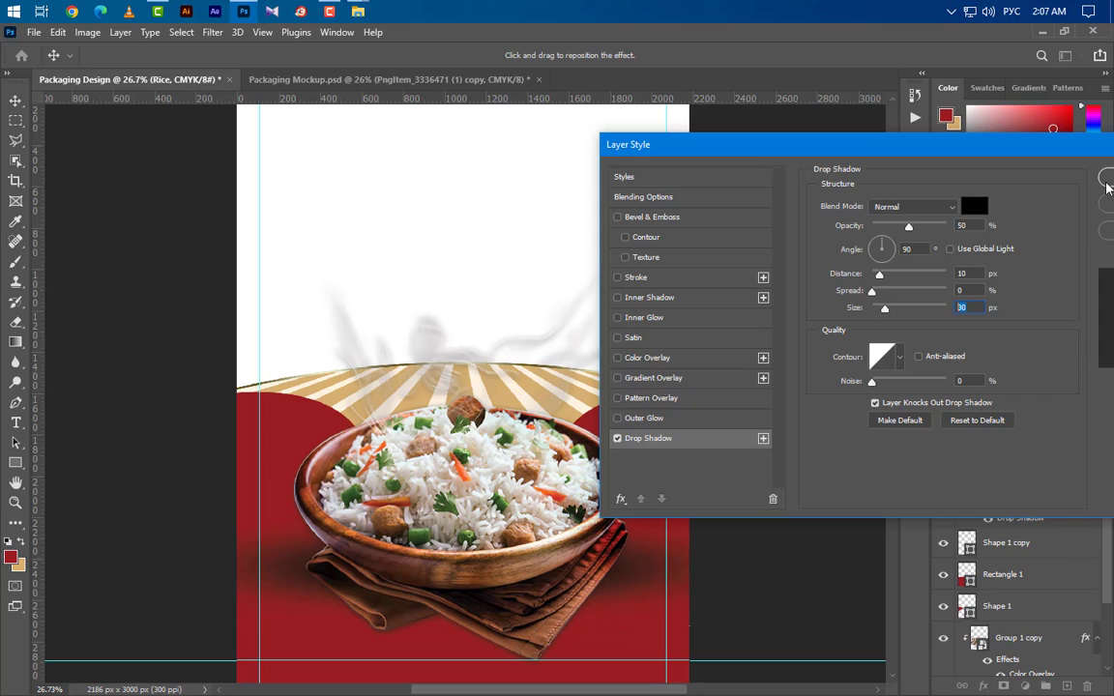
pyautogui.press('Return')
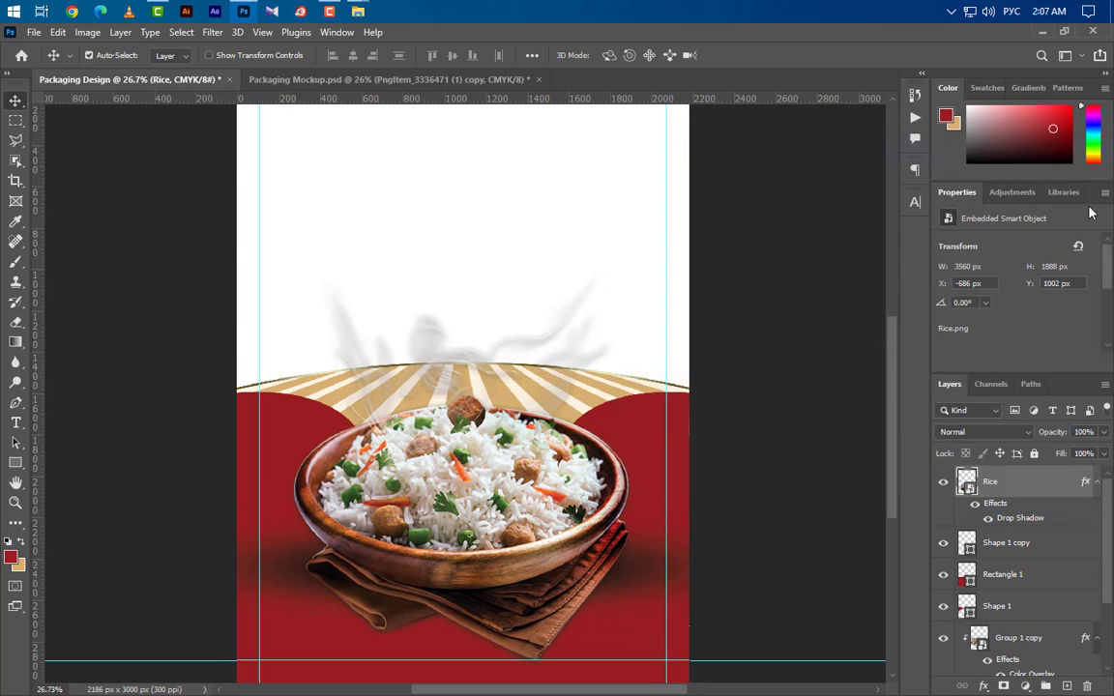
# Duplicate the Rice layer and remove the drop shadow effect from the copy
pyautogui.click(1097, 483)
pyautogui.moveTo(1057, 491); pyautogui.dragTo(1067, 689)
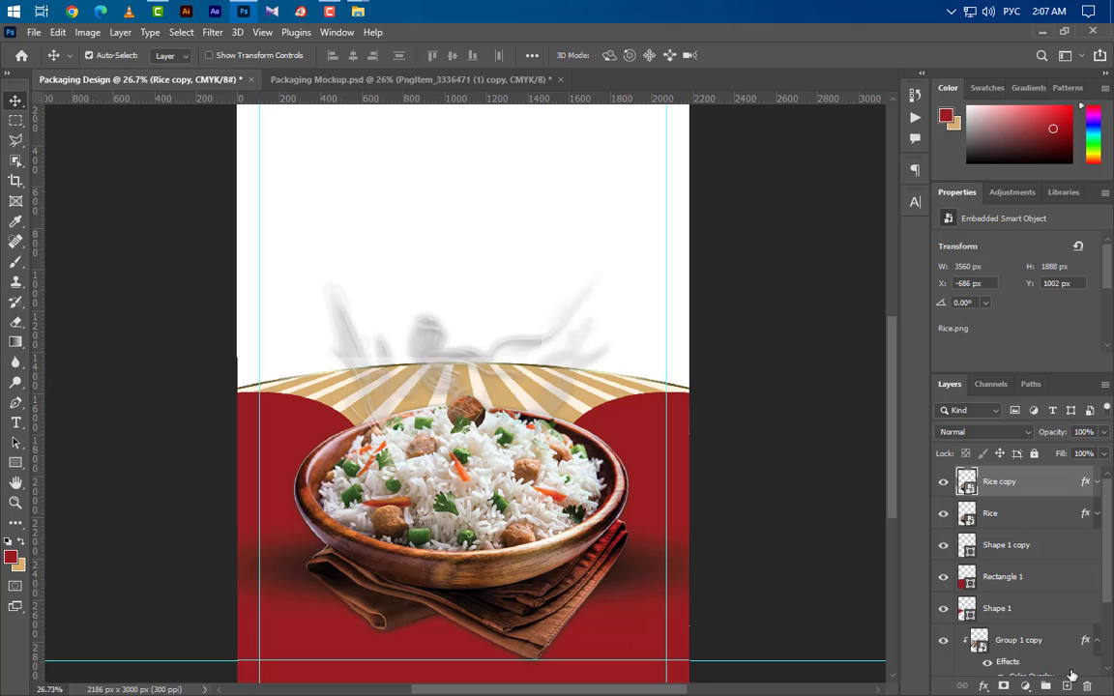
pyautogui.click(1097, 484)
pyautogui.moveTo(1027, 523); pyautogui.dragTo(1087, 686)
# Rasterize the original Rice layer and erase its steam above the bowl with an 800 px eraser
pyautogui.click(1044, 517)
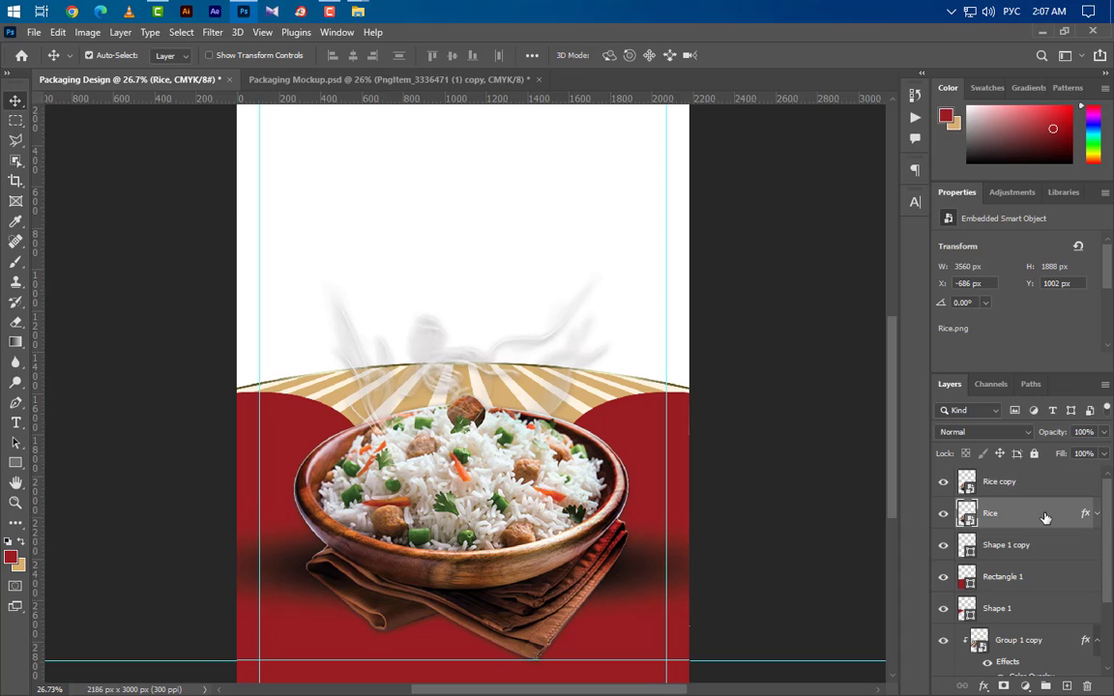
pyautogui.rightClick(1044, 517)
pyautogui.click(880, 333)
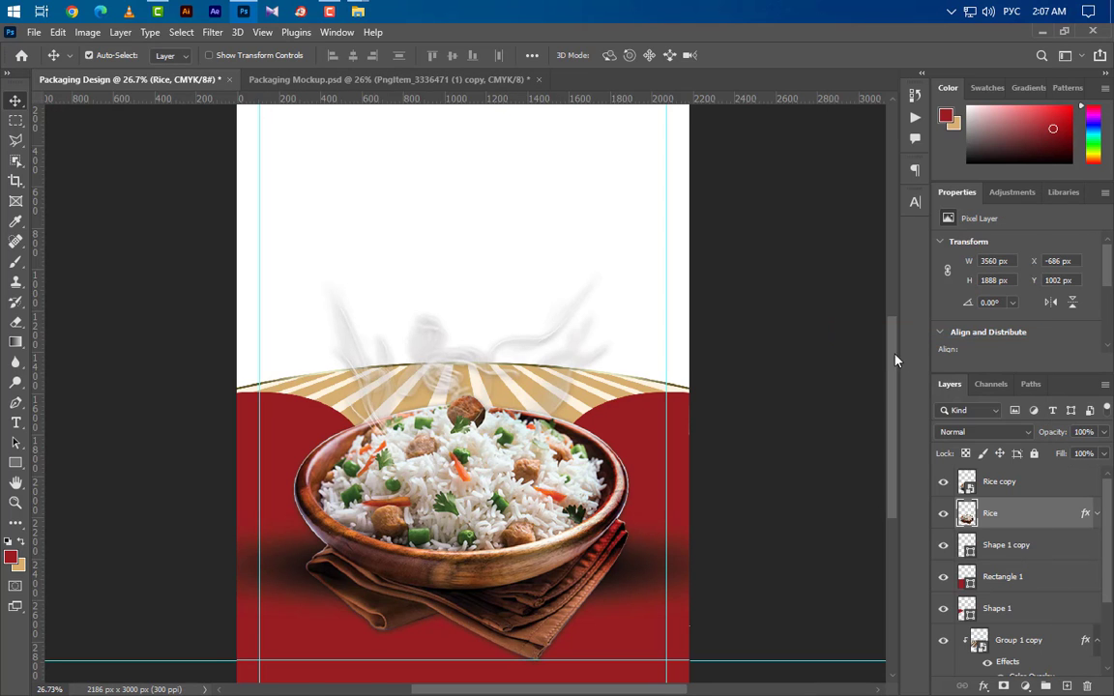
pyautogui.click(16, 324)
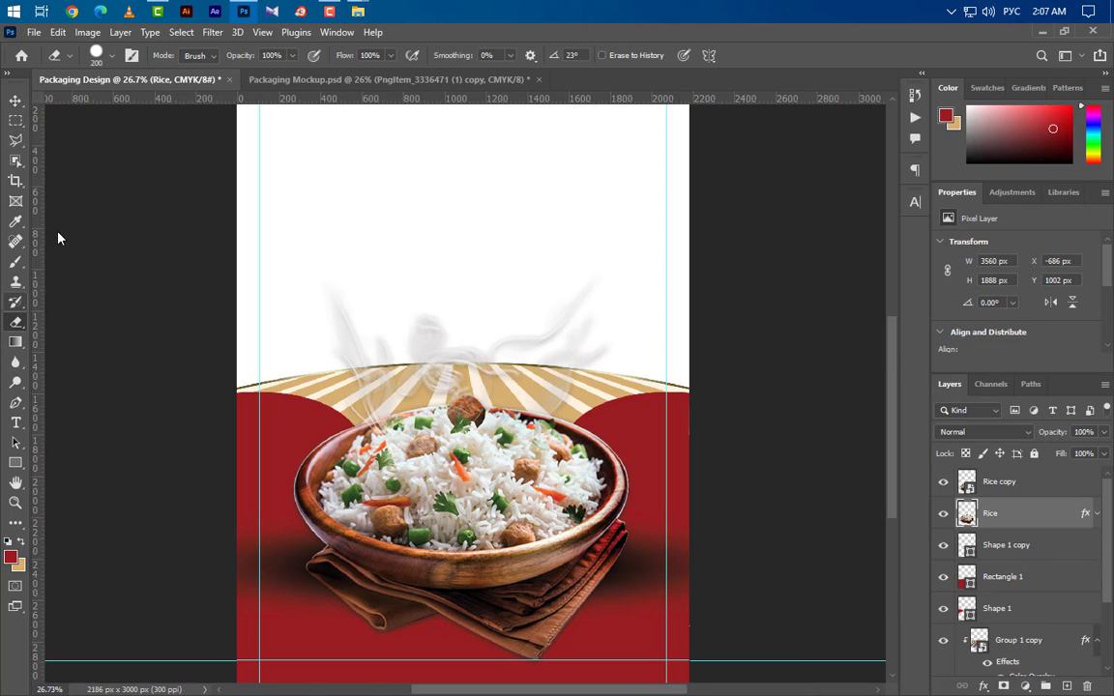
pyautogui.press(']')
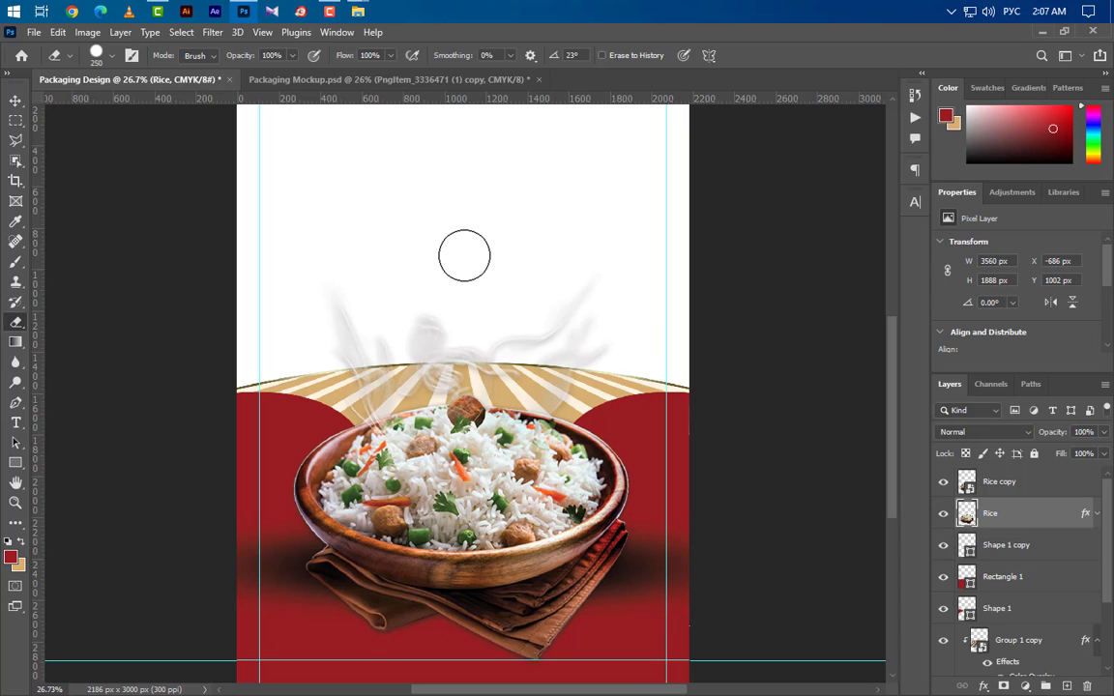
pyautogui.press(']')
pyautogui.press(']')
pyautogui.press(']')
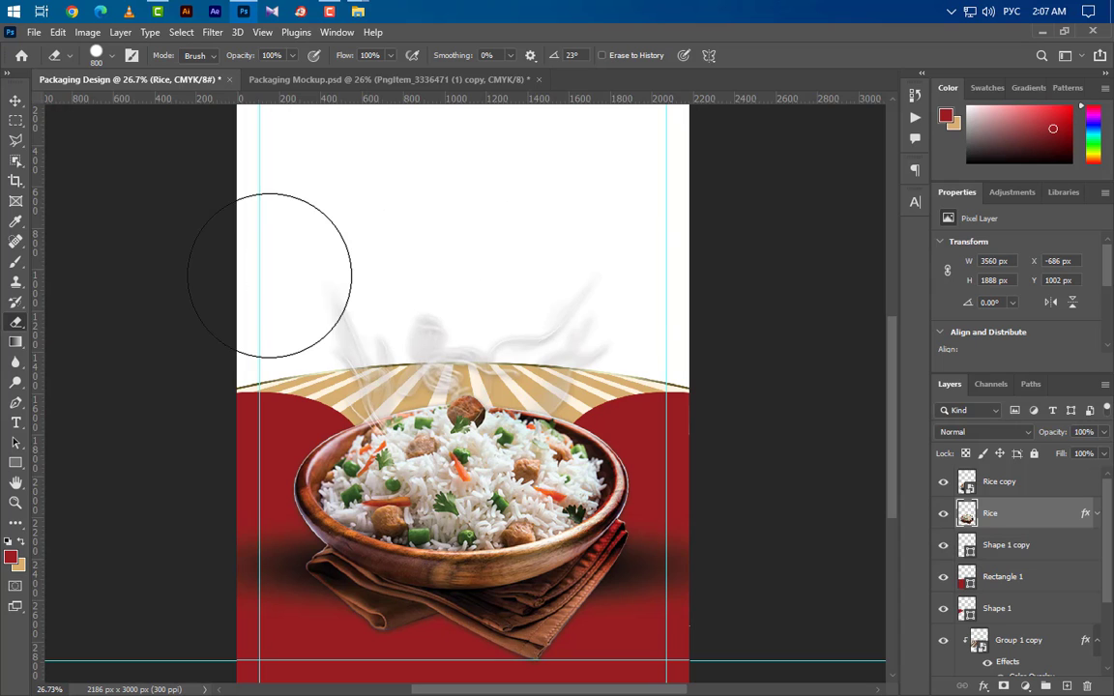
pyautogui.moveTo(293, 269)
pyautogui.mouseDown()
pyautogui.moveTo(514, 274)
pyautogui.moveTo(690, 288)
pyautogui.moveTo(508, 312)
pyautogui.moveTo(314, 318)
pyautogui.moveTo(591, 329)
pyautogui.moveTo(435, 328)
pyautogui.mouseUp()
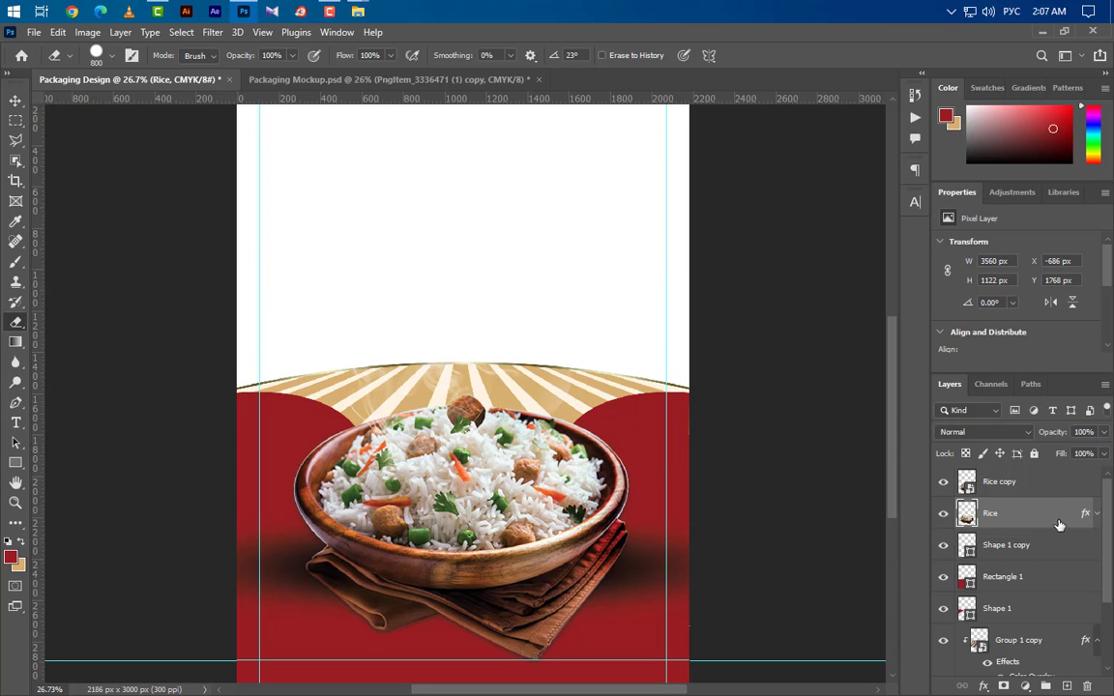
# Remove the dark shadow areas on both sides of the napkin from the Rice layer with the Magic Eraser
pyautogui.rightClick(16, 322)
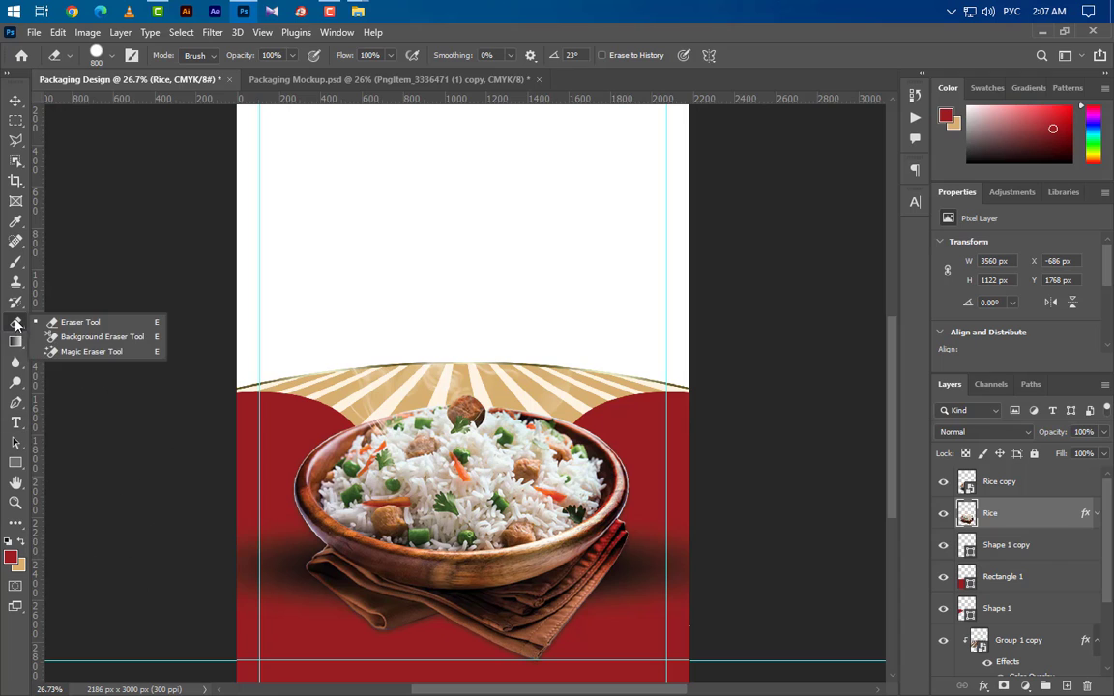
pyautogui.click(91, 351)
pyautogui.click(647, 560)
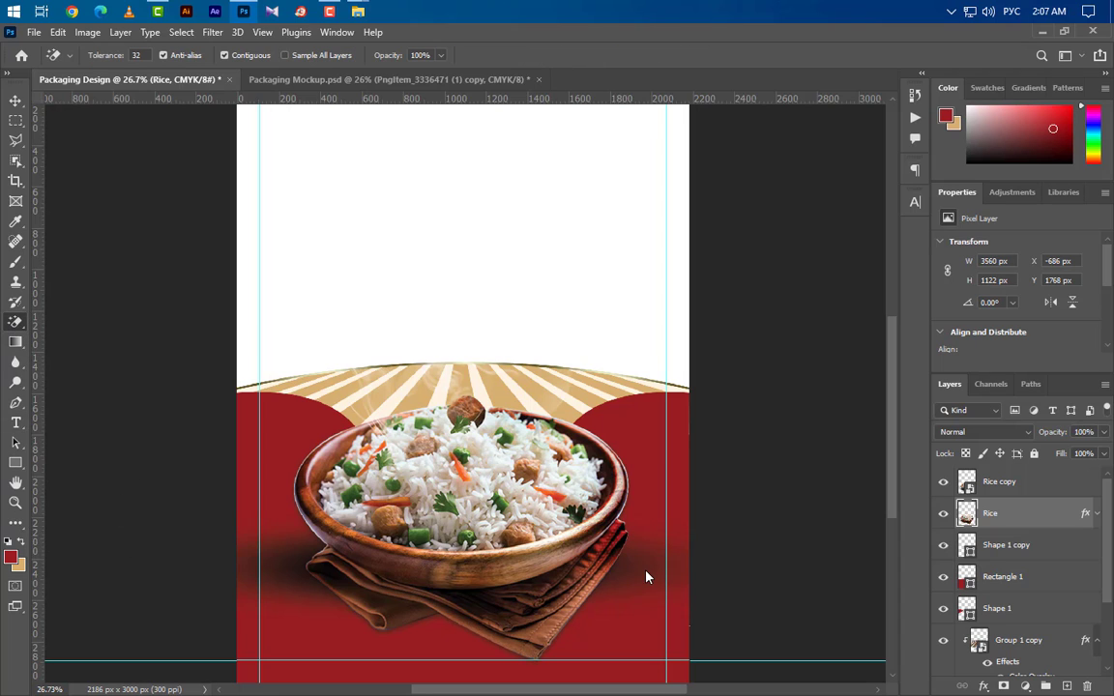
pyautogui.click(284, 563)
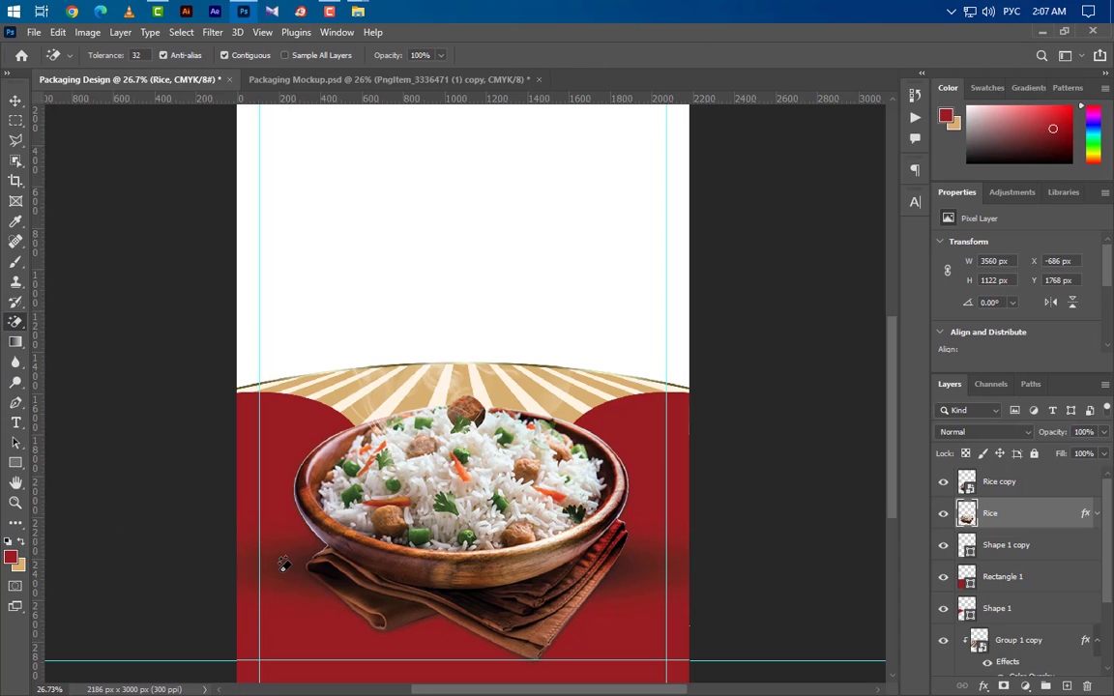
# Rasterize the Rice copy layer and magic-erase its dark shadow areas on both sides of the napkin
pyautogui.click(1021, 490)
pyautogui.rightClick(1021, 489)
pyautogui.click(902, 329)
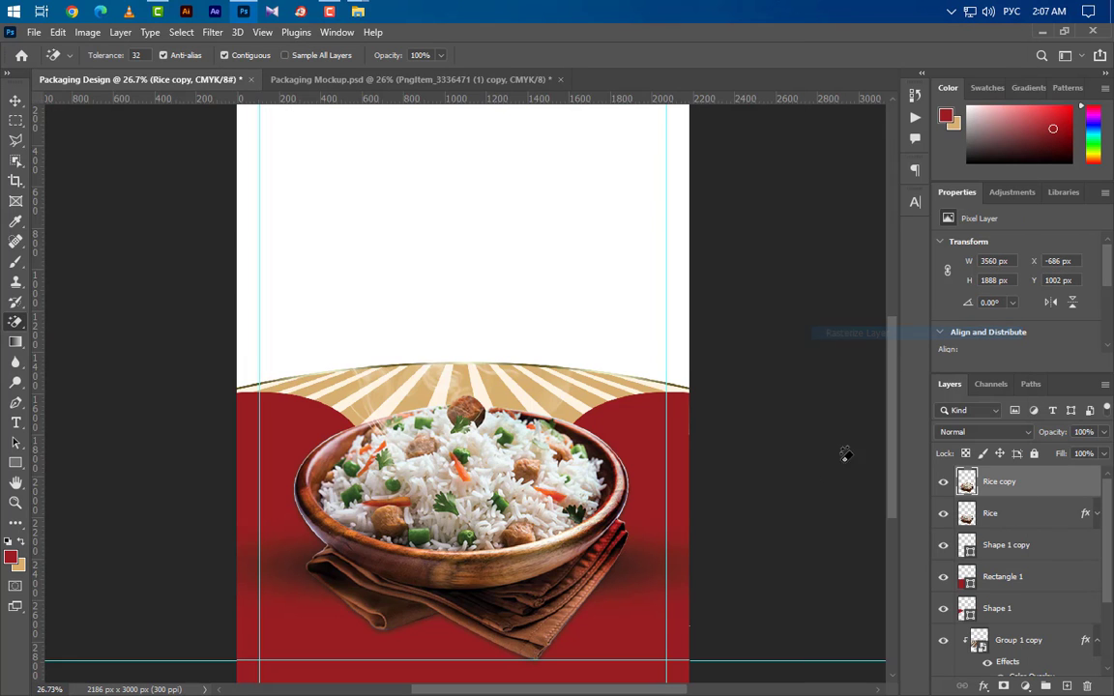
pyautogui.click(629, 559)
pyautogui.click(312, 558)
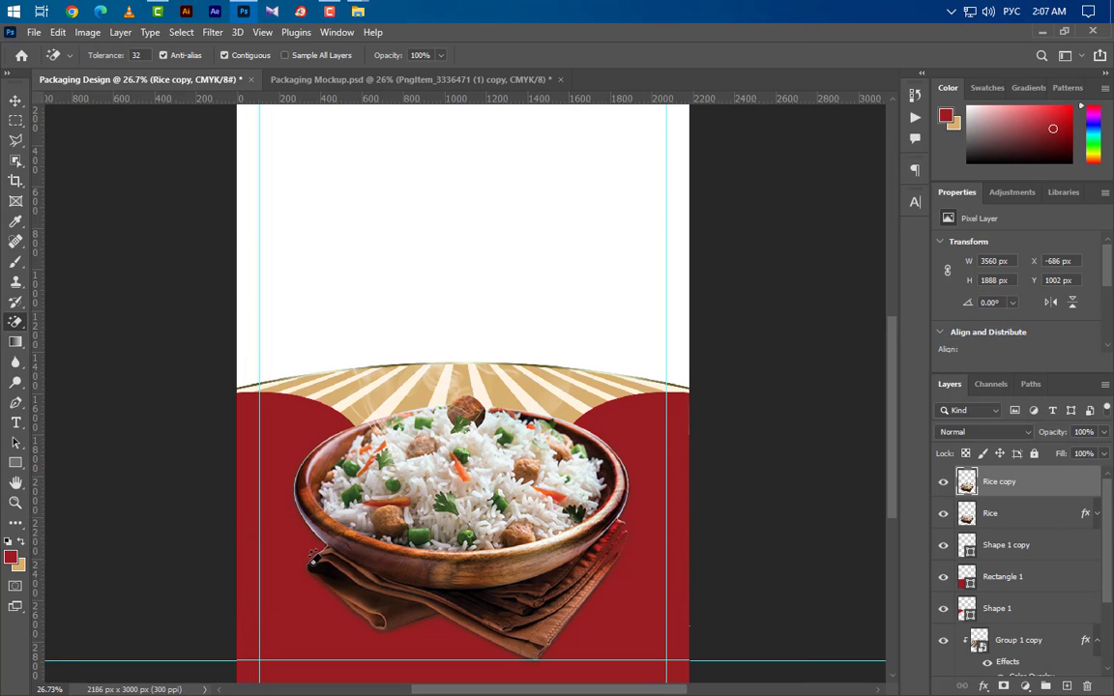
# Draw a rectangle about 2331 × 130 px across the top edge of the canvas
pyautogui.click(16, 102)
pyautogui.scroll(-1, 549, 607)
pyautogui.scroll(-1, 548, 607)
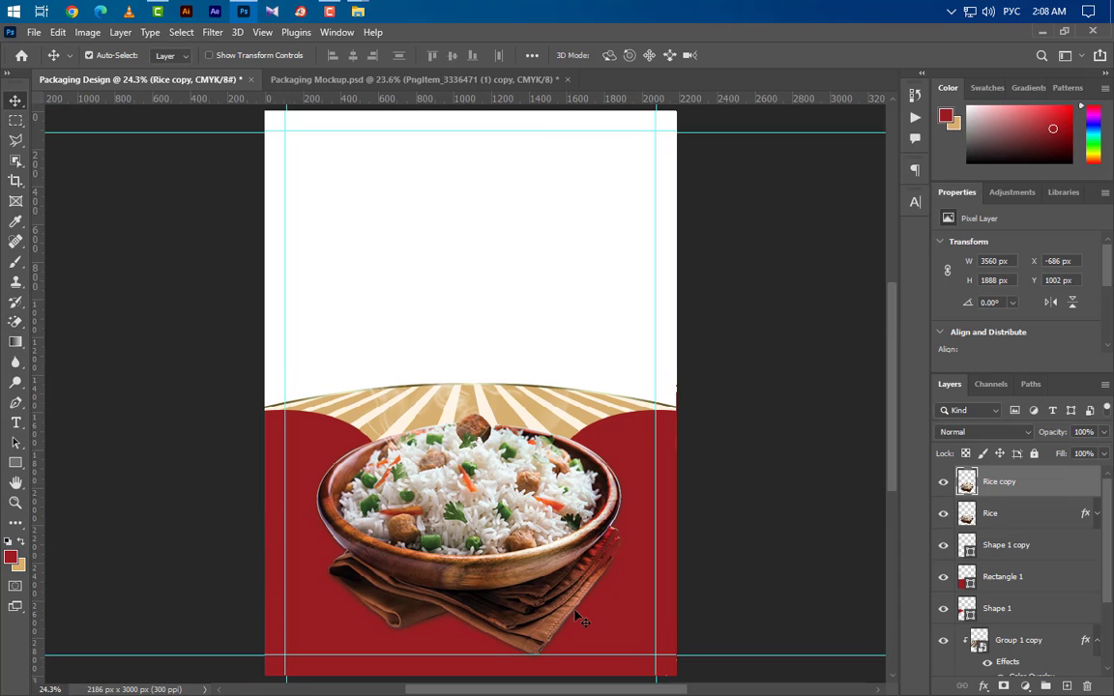
pyautogui.click(15, 462)
pyautogui.scroll(1, 253, 109)
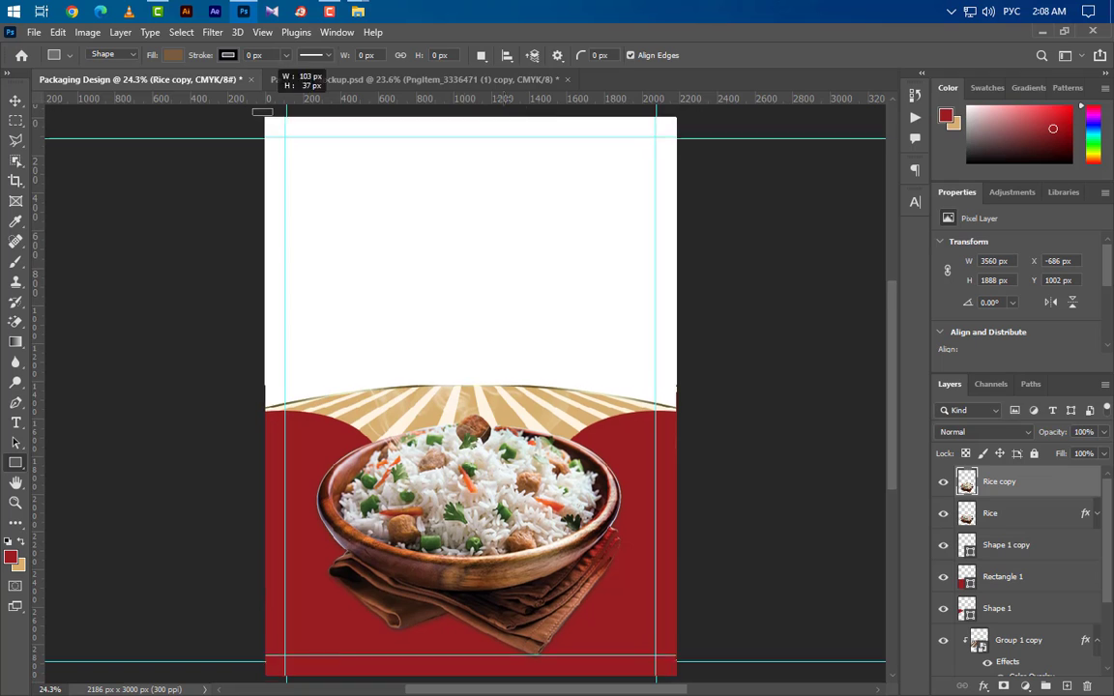
pyautogui.moveTo(252, 118); pyautogui.dragTo(691, 142)
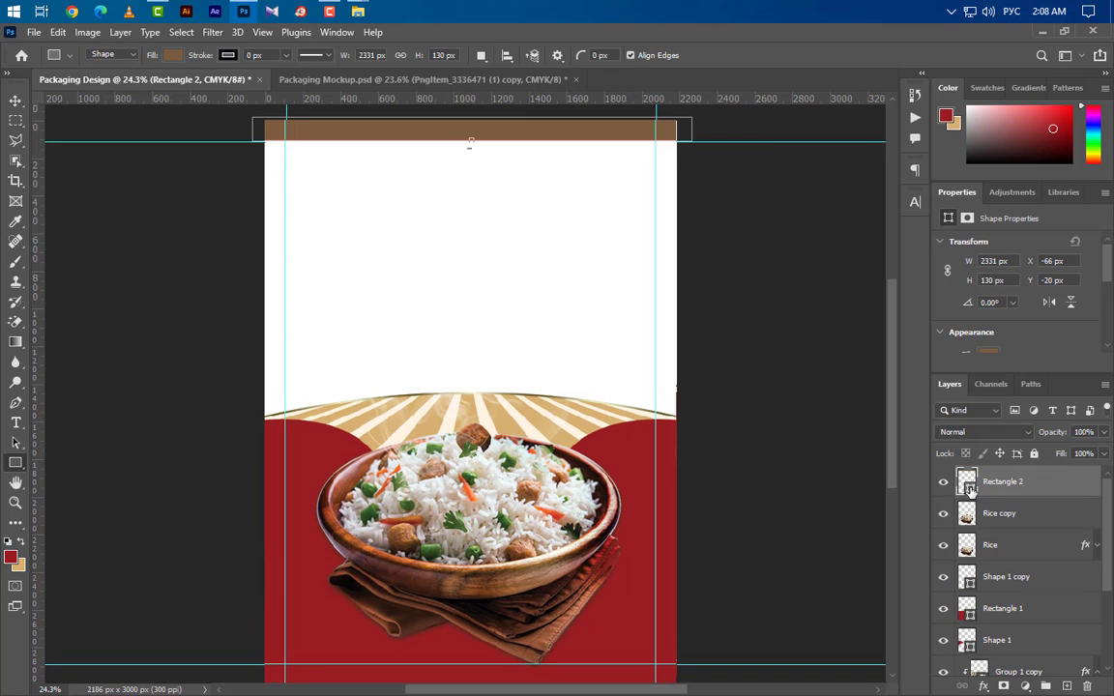
# Fill the top strip with the dark red 991d21 sampled from the lower base
pyautogui.click(312, 607)
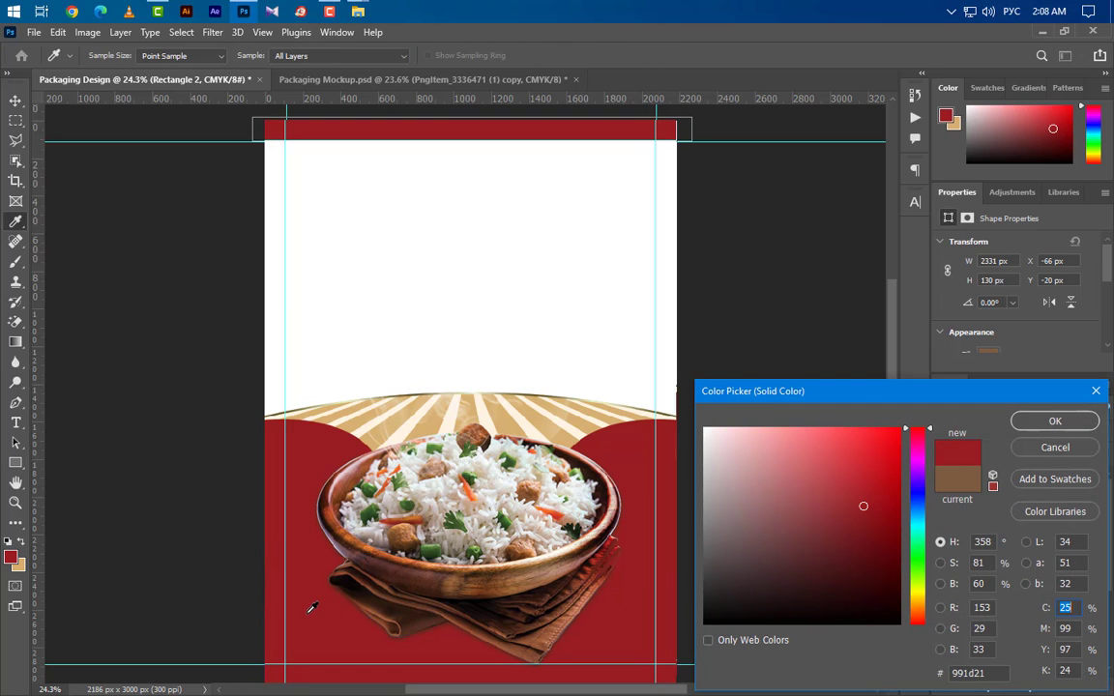
pyautogui.click(1054, 420)
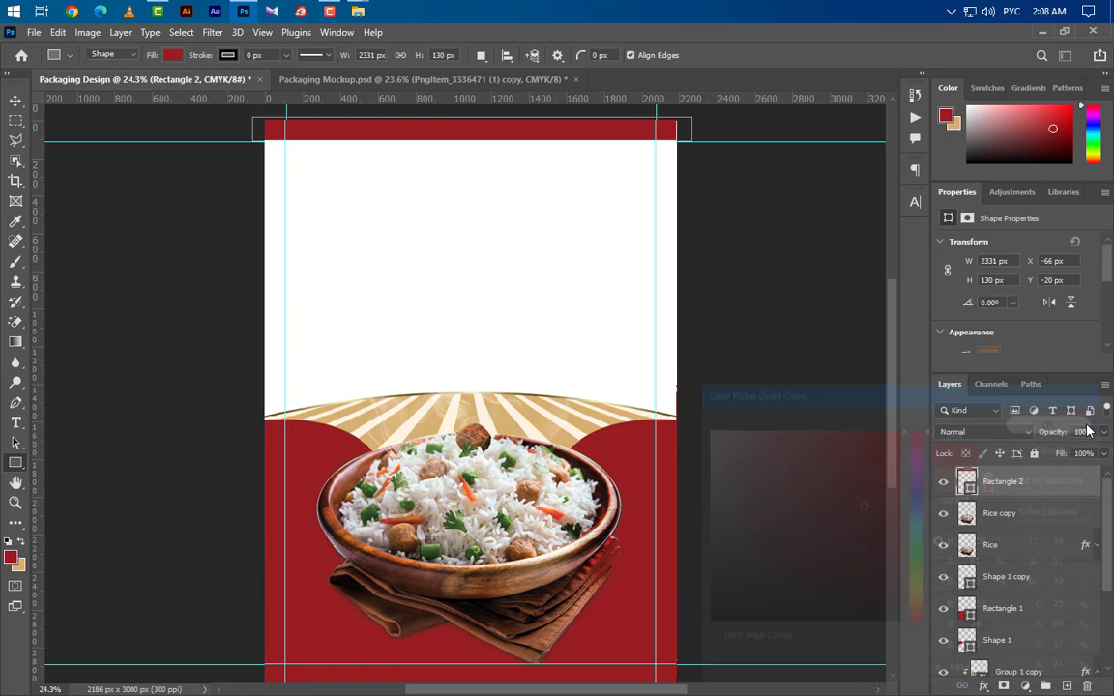
pyautogui.click(16, 101)
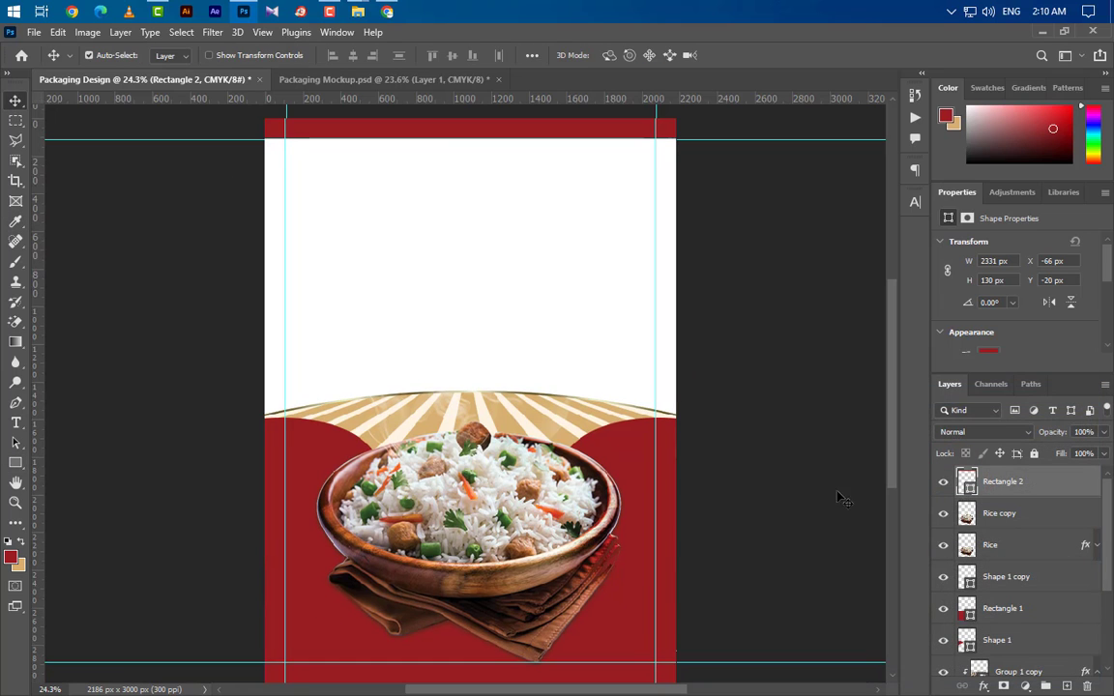
# Place the Rice Field image from New folder directly above the Background layer
pyautogui.scroll(-5, 1016, 619)
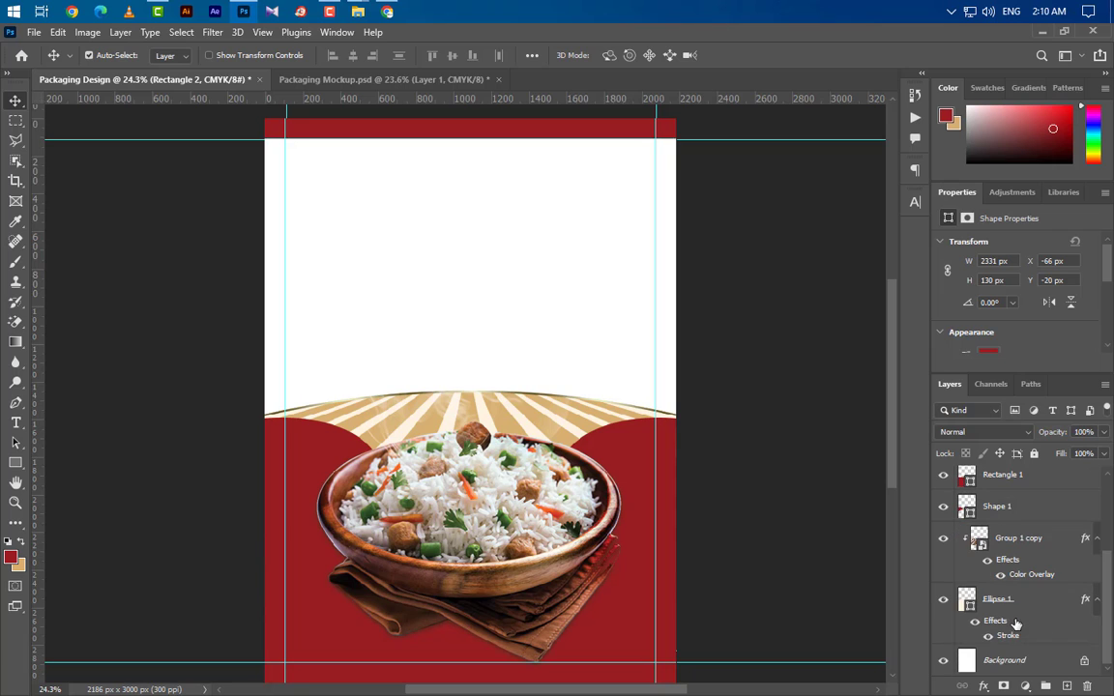
pyautogui.click(1036, 667)
pyautogui.click(1042, 31)
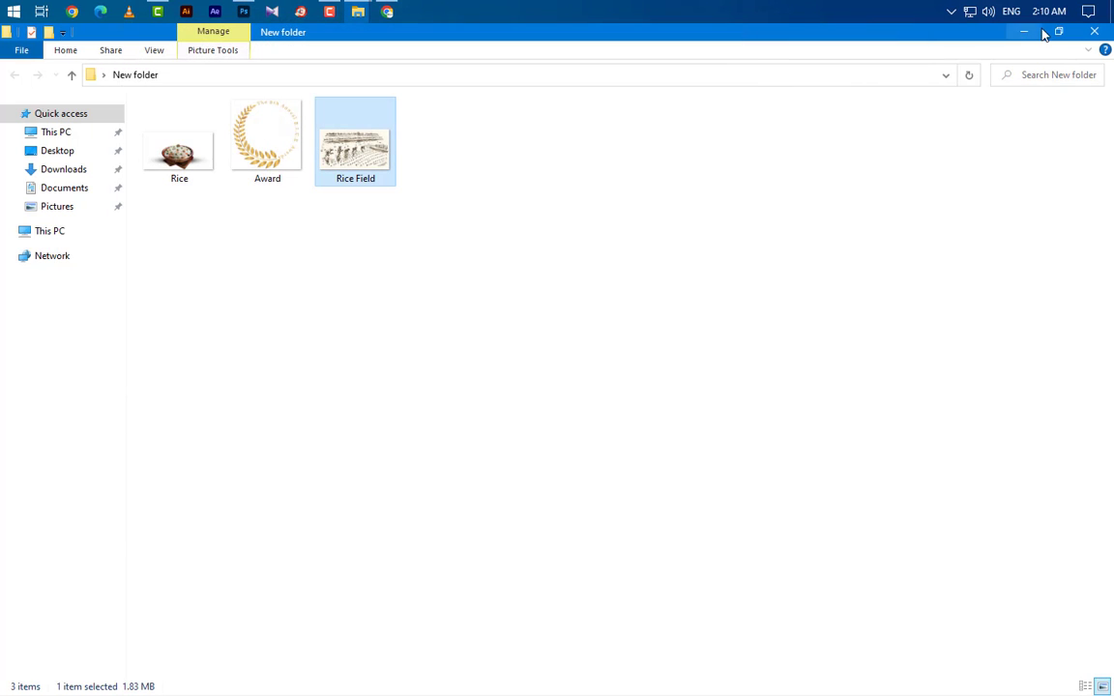
pyautogui.moveTo(338, 124); pyautogui.dragTo(503, 394)
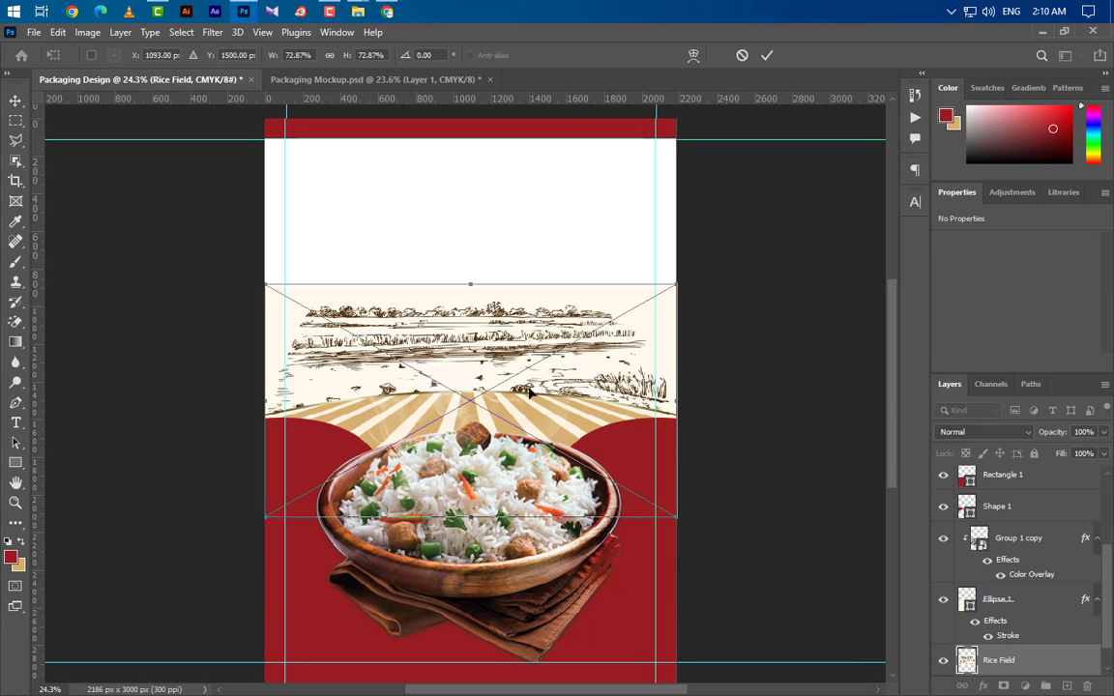
# Move the Rice Field image up above the striped arc, centre it across the canvas and scale it to about 74.32%
pyautogui.moveTo(527, 390); pyautogui.dragTo(478, 307)
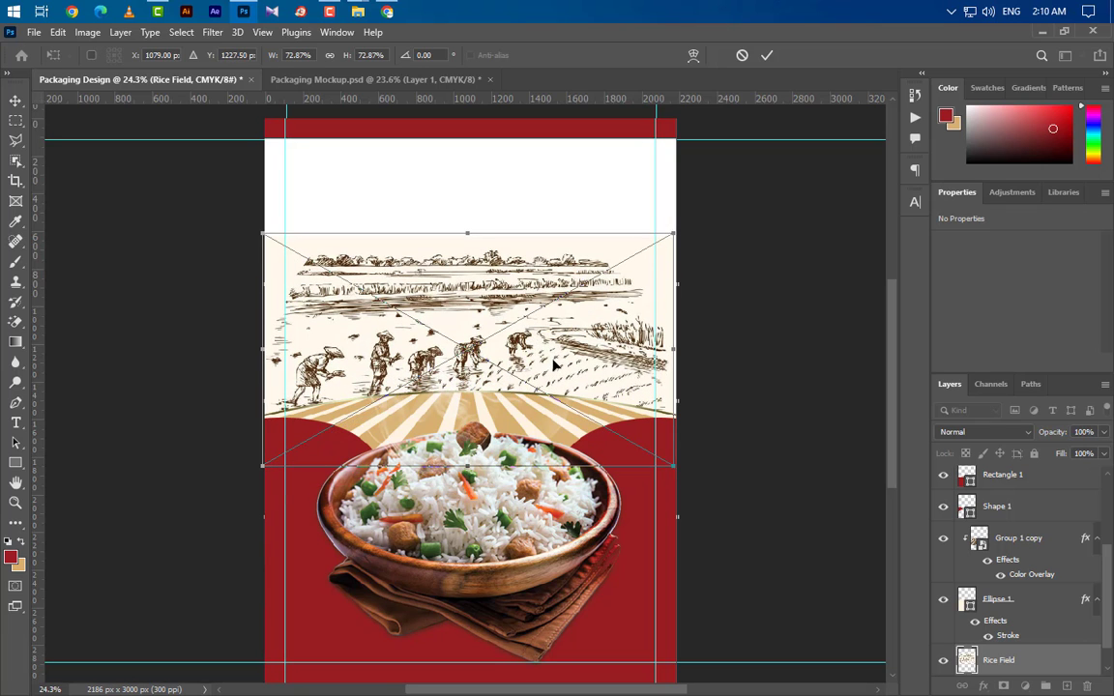
pyautogui.press('Right')
pyautogui.press('Right')
pyautogui.press('Right')
pyautogui.press('Up')
pyautogui.press('Up')
pyautogui.press('Up')
pyautogui.press('Up')
pyautogui.press('Up')
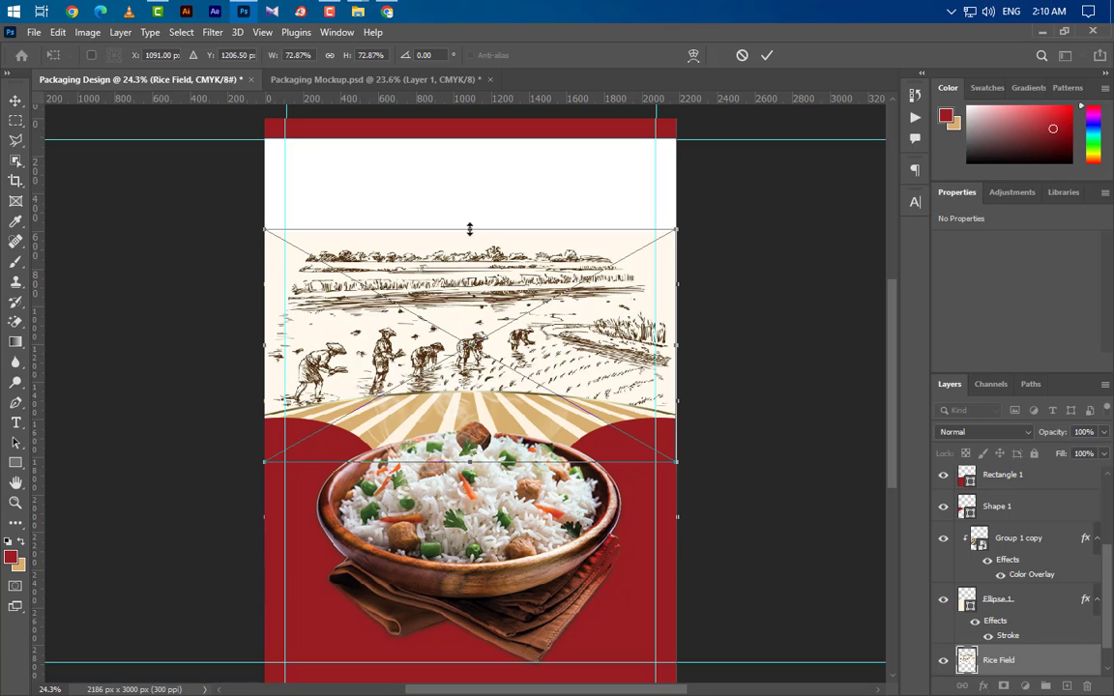
pyautogui.moveTo(469, 229); pyautogui.dragTo(470, 225)
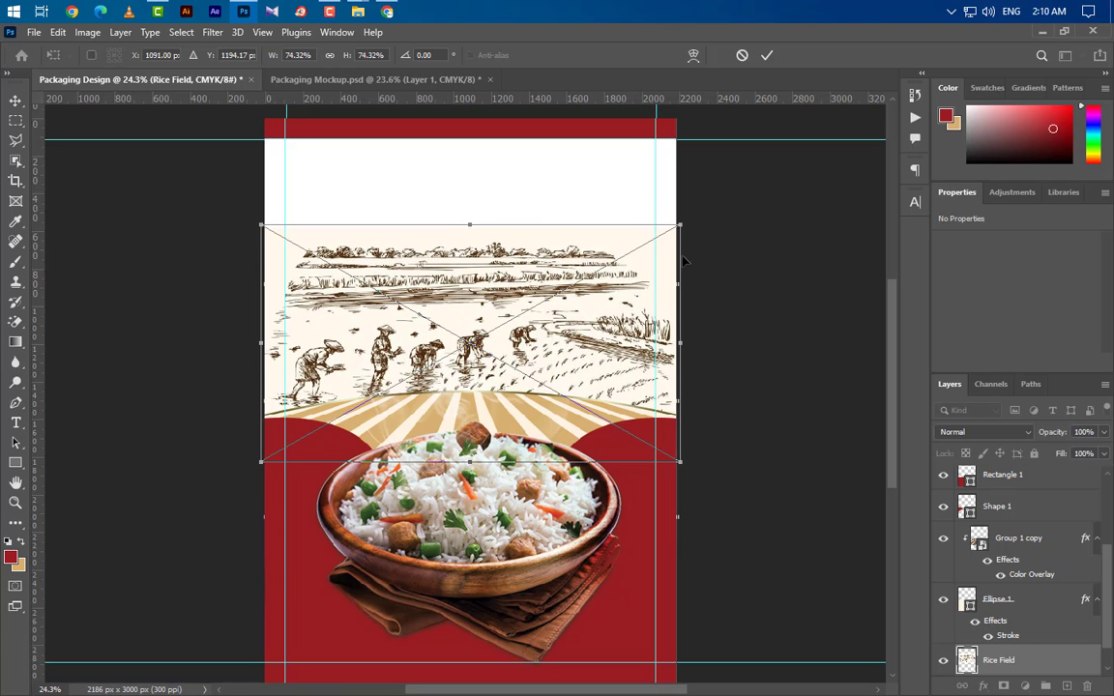
pyautogui.click(768, 55)
# Add a Solid Color fill layer above the Background in cream fff9ee, sampled from the rice field artwork
pyautogui.scroll(-1, 1048, 638)
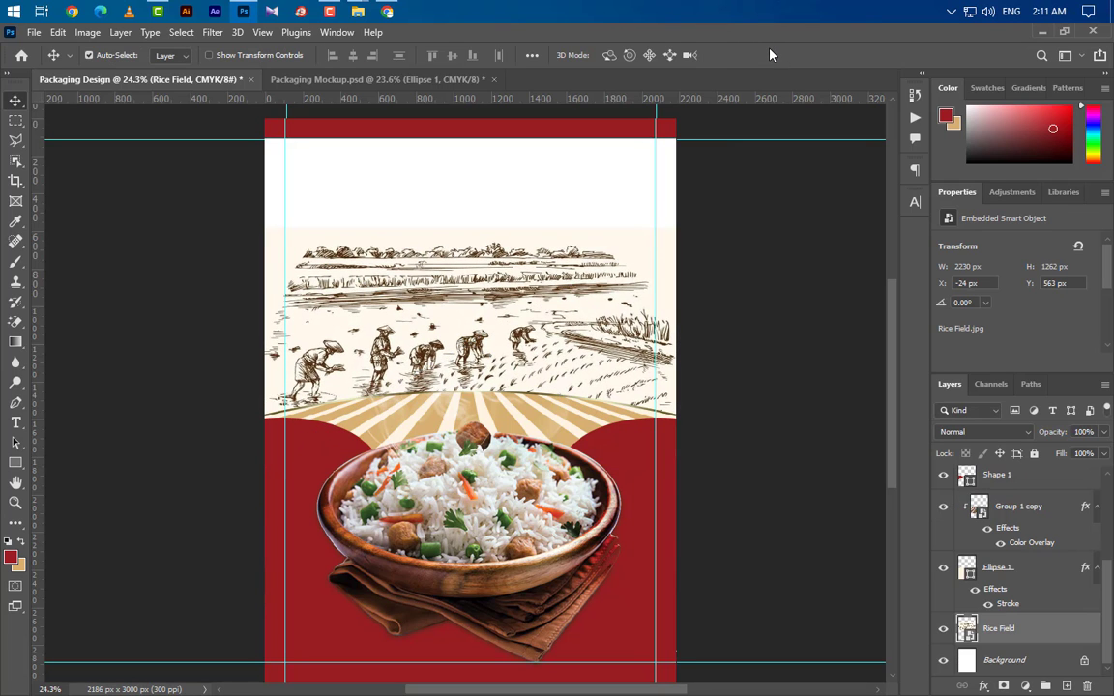
pyautogui.click(1049, 665)
pyautogui.click(1025, 686)
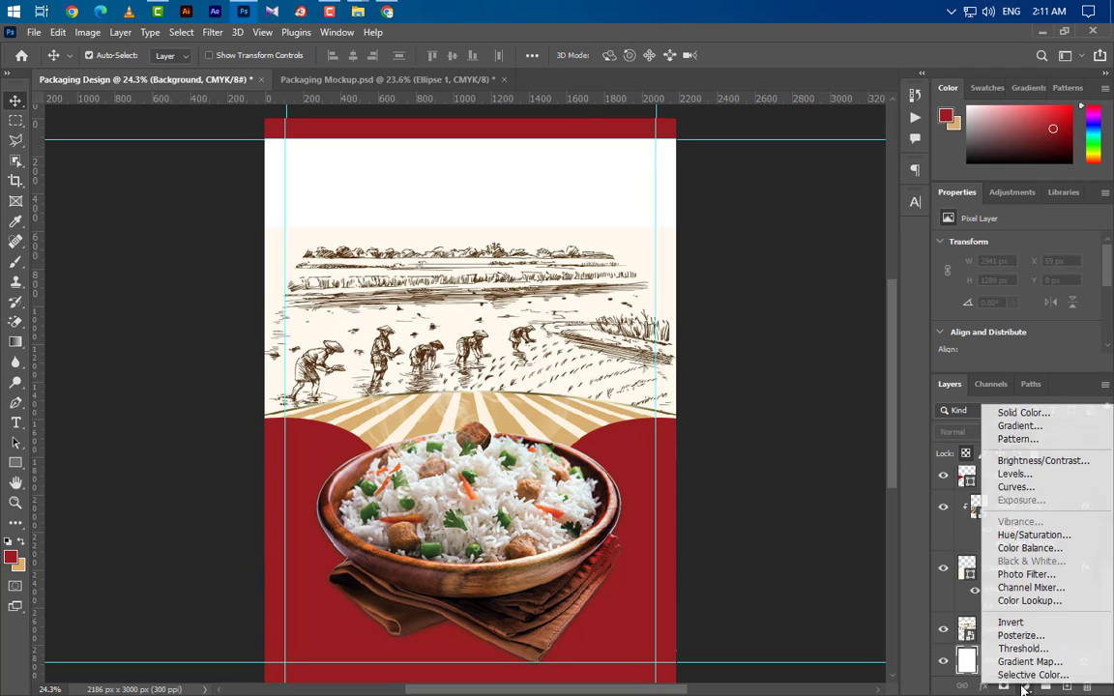
pyautogui.click(1018, 416)
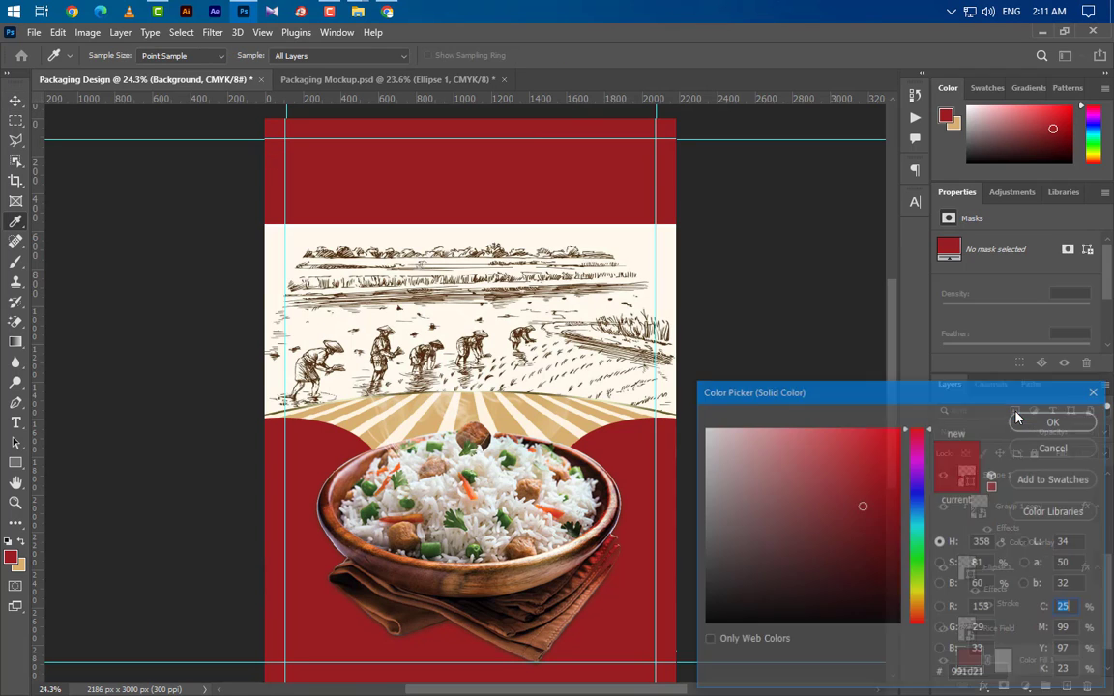
pyautogui.click(629, 235)
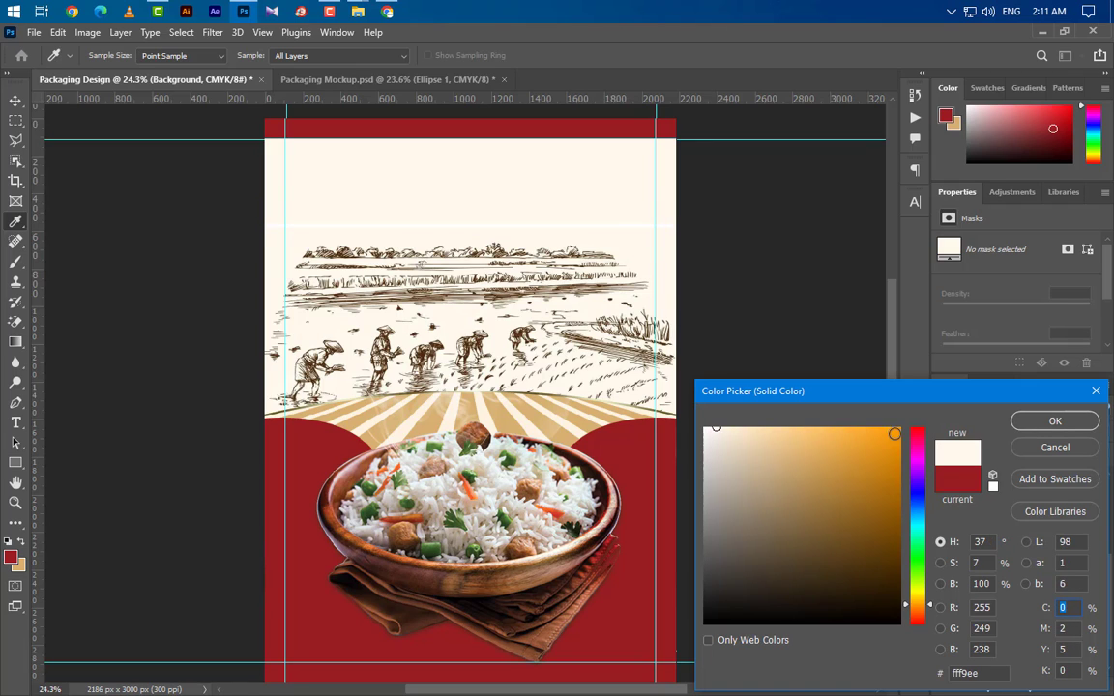
pyautogui.click(1055, 421)
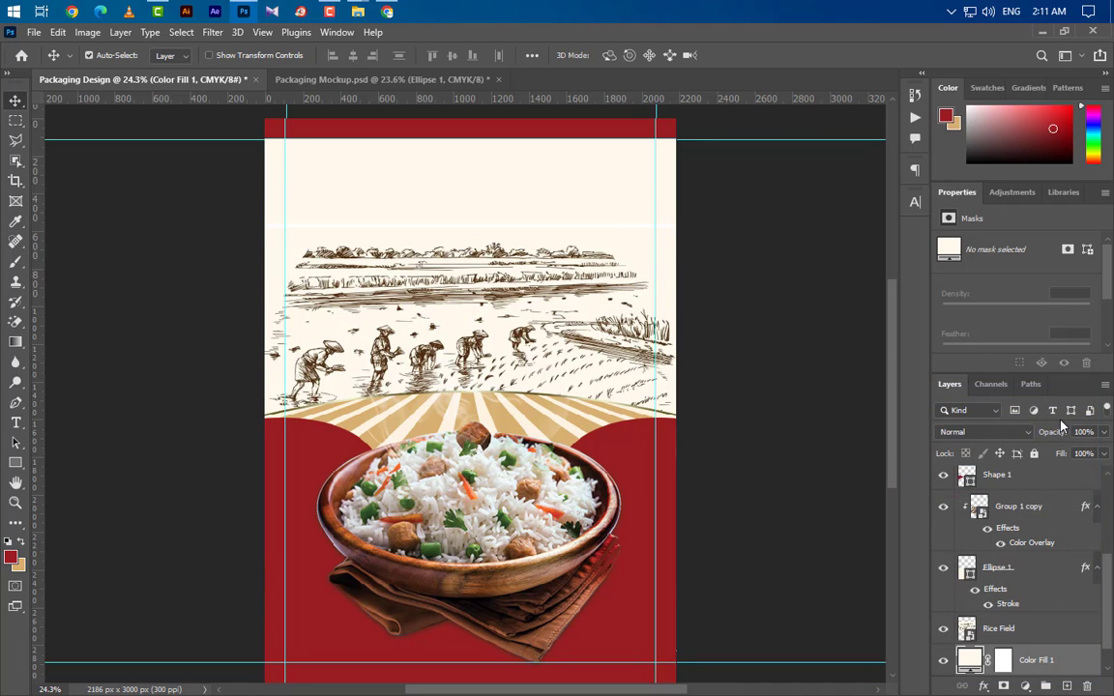
# Rasterize the Rice Field layer and delete the thin strip along its upper edge using a rectangular selection
pyautogui.click(15, 121)
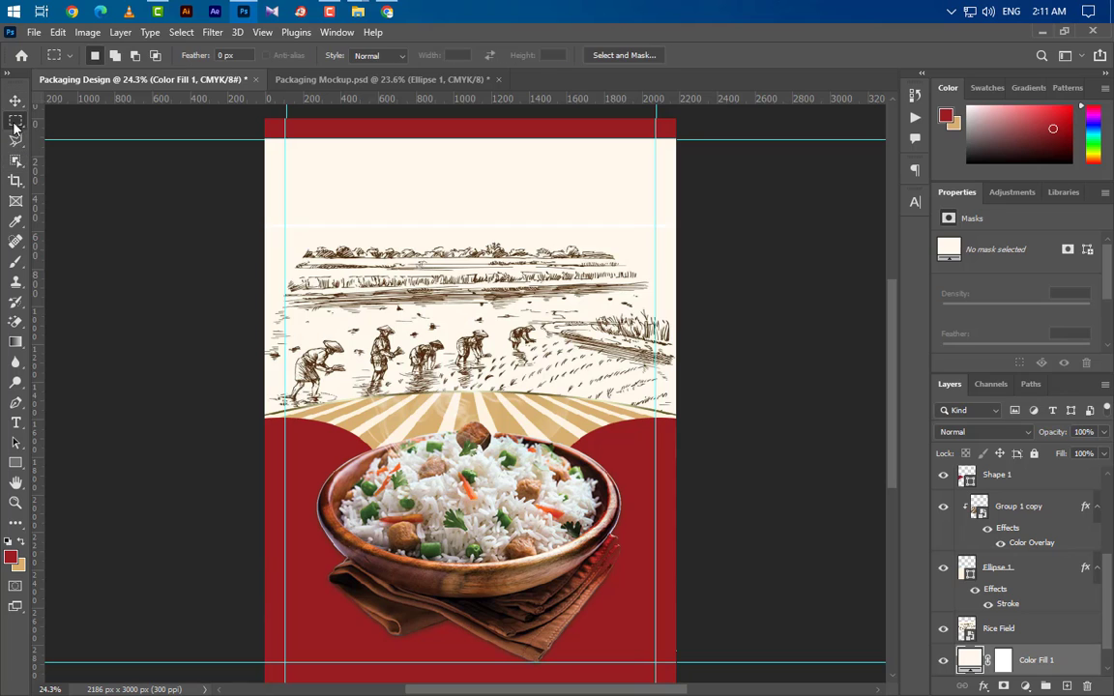
pyautogui.moveTo(246, 191); pyautogui.dragTo(730, 229)
pyautogui.click(1006, 630)
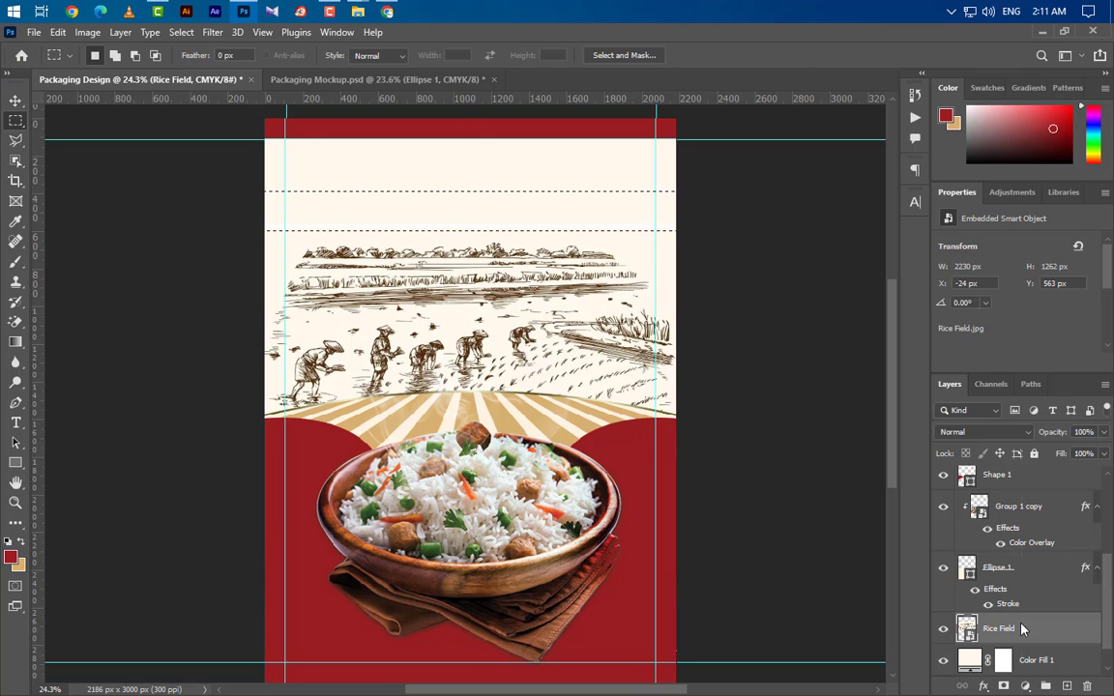
pyautogui.rightClick(1007, 630)
pyautogui.click(874, 333)
pyautogui.press('Delete')
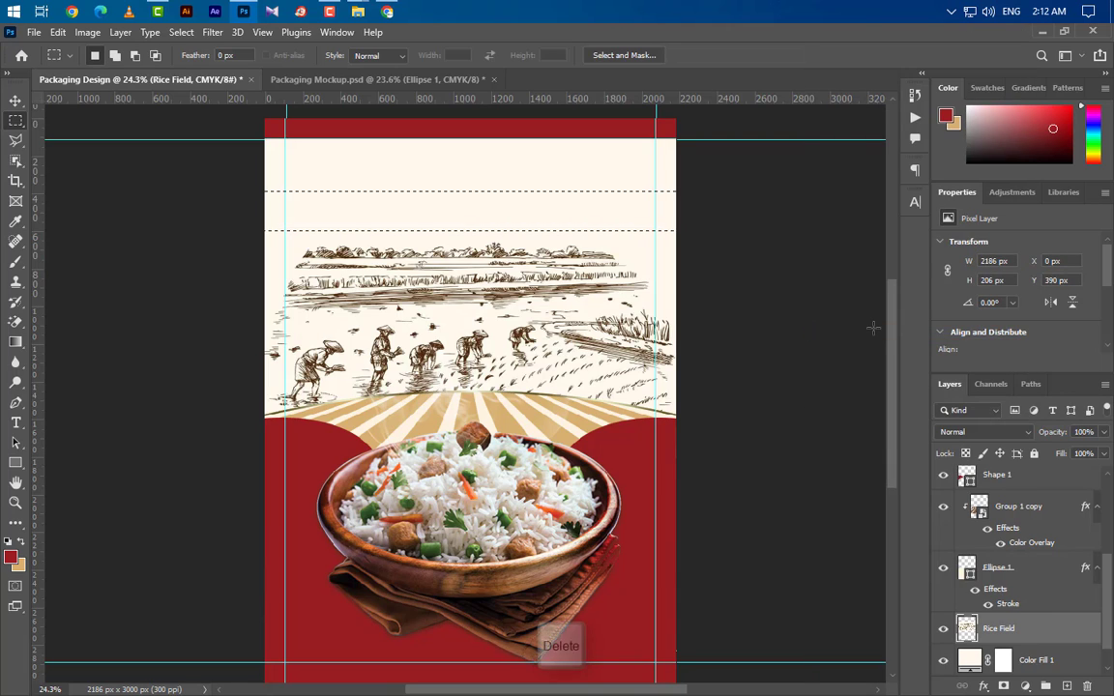
pyautogui.hotkey('ctrl', 'd')
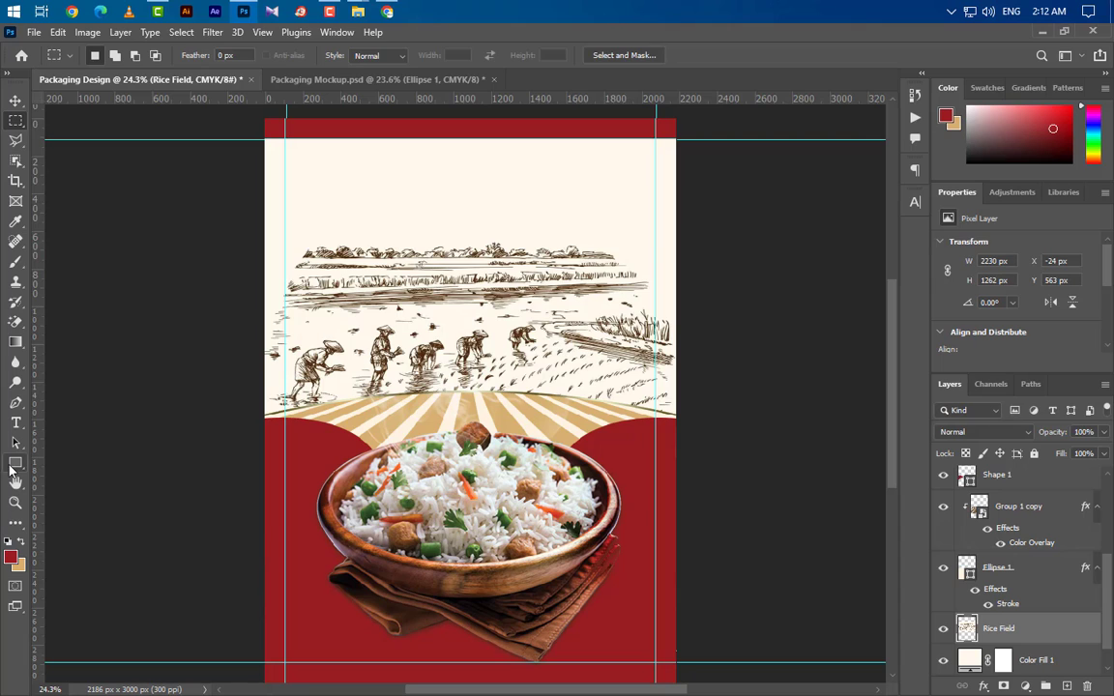
# Draw an ellipse over the upper cream area, bring its layer to the top of the stack and size it to 1070 × 670 px
pyautogui.moveTo(12, 470); pyautogui.dragTo(60, 478)
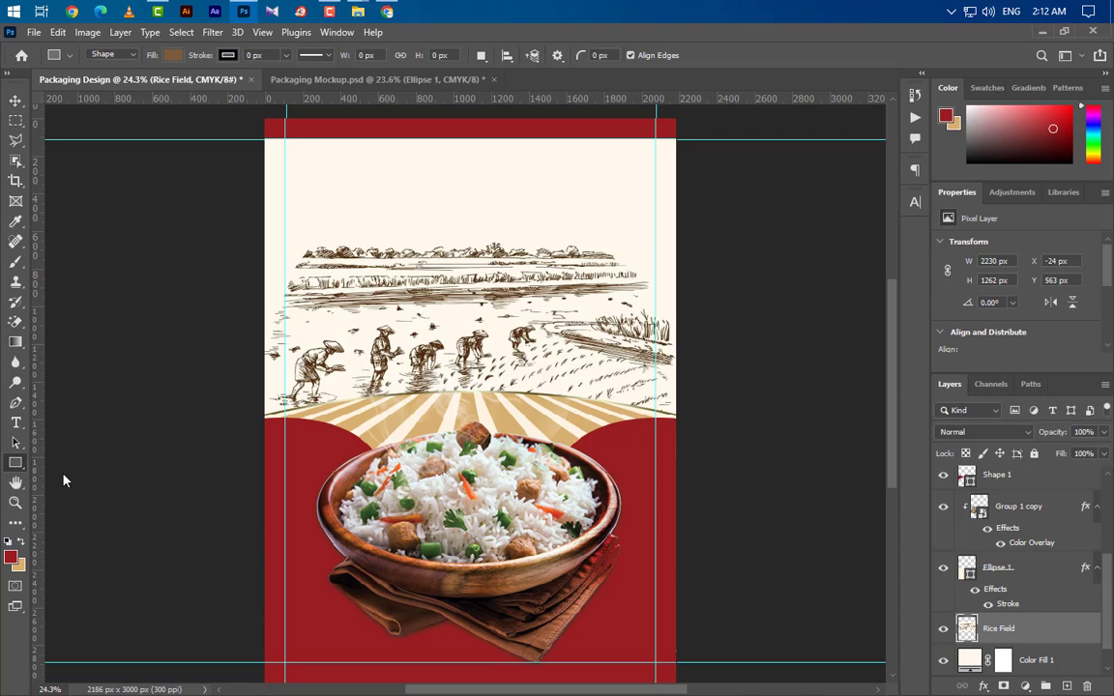
pyautogui.moveTo(400, 172); pyautogui.dragTo(605, 287)
pyautogui.moveTo(1045, 638); pyautogui.dragTo(1046, 473)
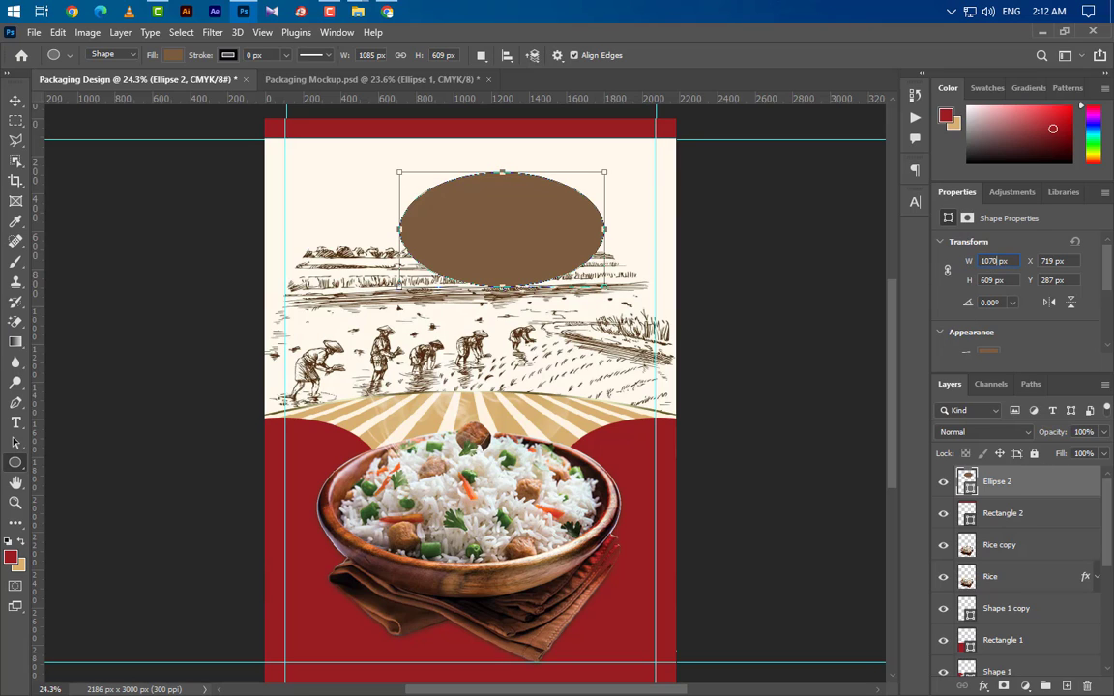
pyautogui.press('Return')
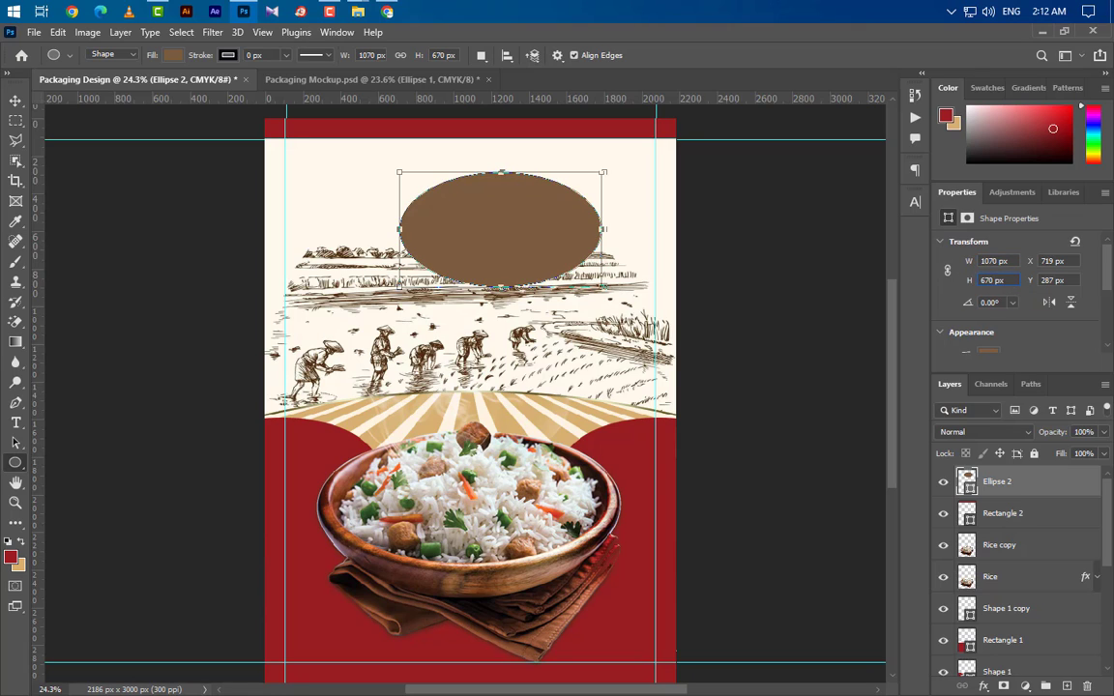
pyautogui.press('Return')
# Centre the ellipse horizontally on the canvas and move it up to about Y 192 px
pyautogui.hotkey('ctrl', 'a')
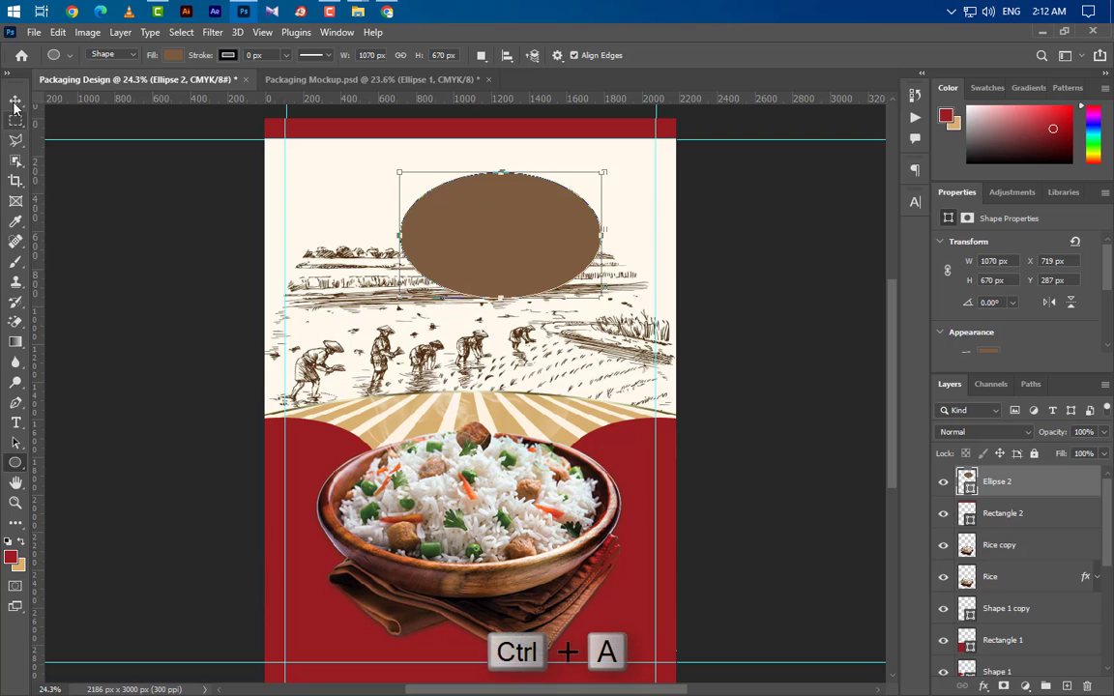
pyautogui.press('v')
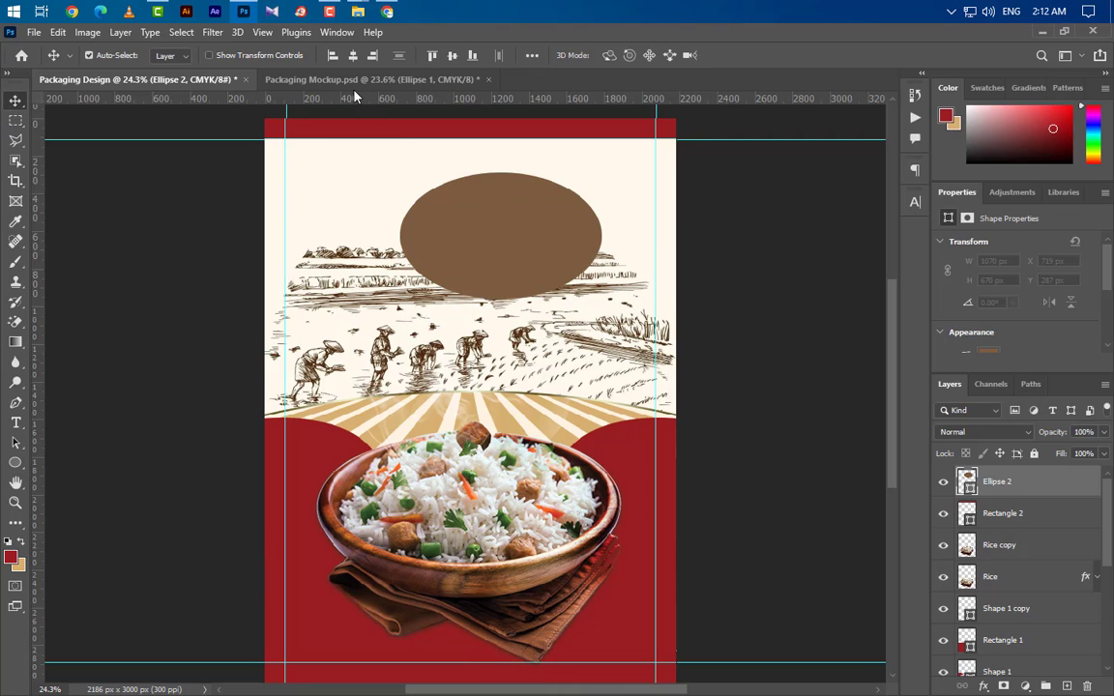
pyautogui.click(354, 56)
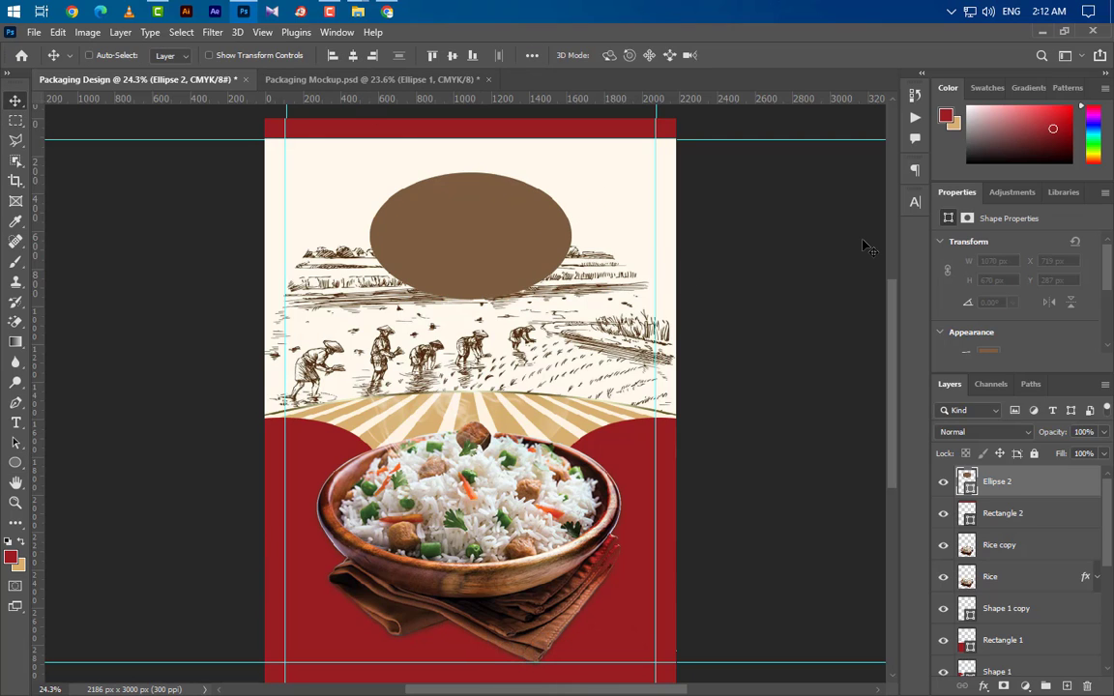
pyautogui.hotkey('ctrl', 'd')
pyautogui.moveTo(863, 244); pyautogui.dragTo(855, 230)
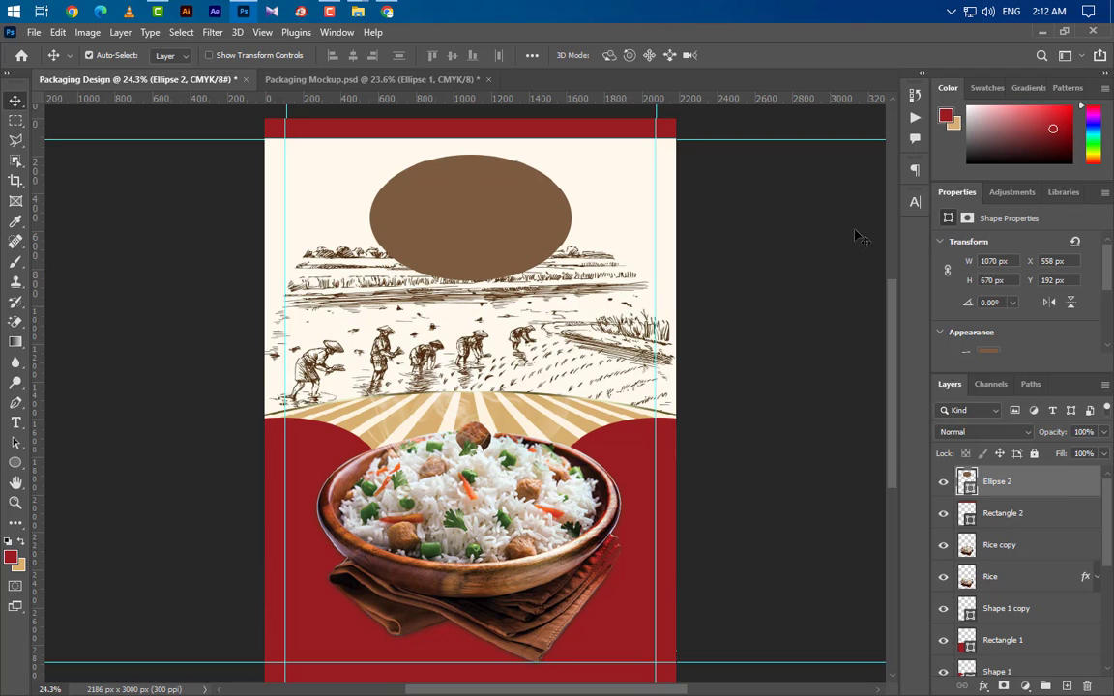
# Add a 10 px Stroke effect with Outside position to the brown ellipse
pyautogui.doubleClick(1074, 483)
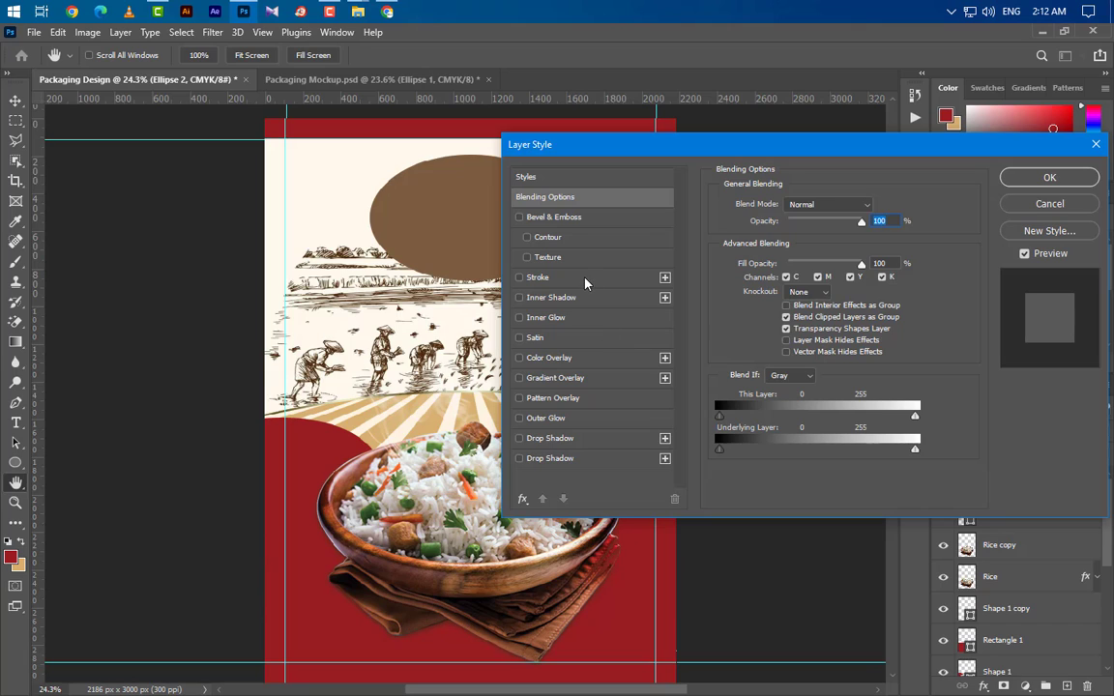
pyautogui.click(584, 280)
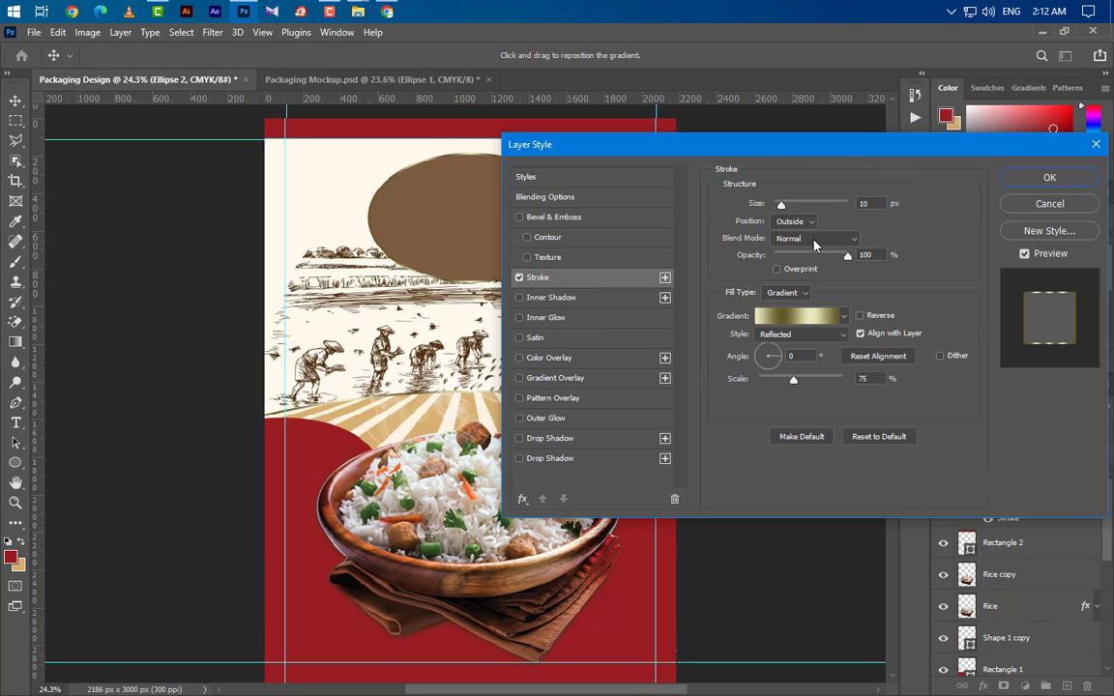
pyautogui.click(794, 222)
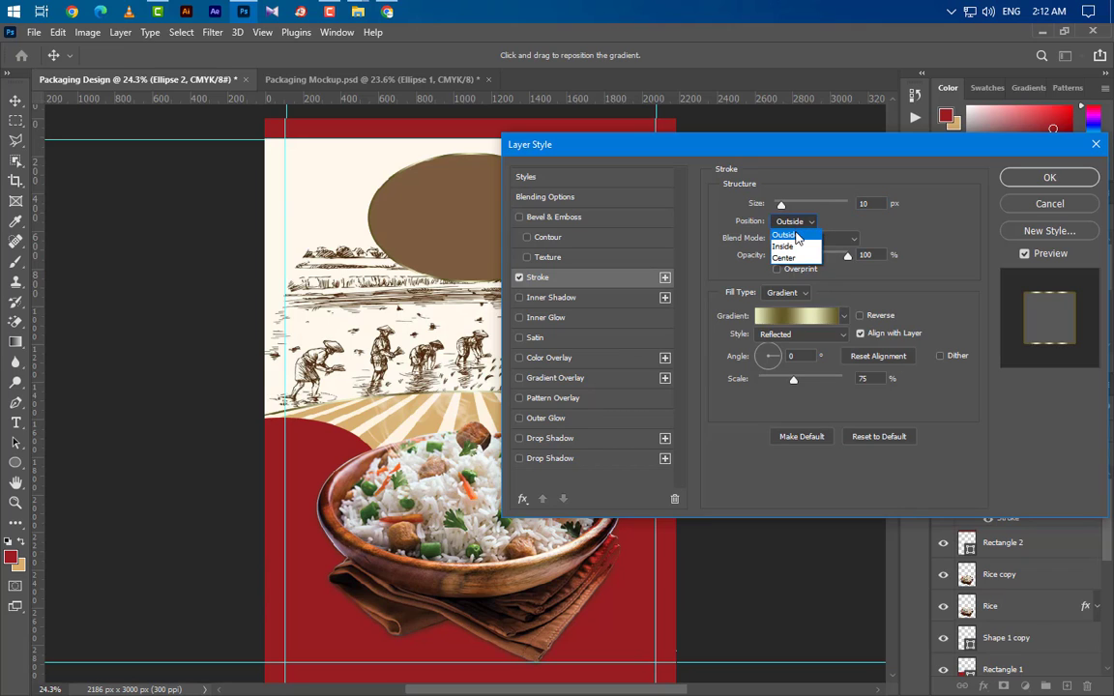
pyautogui.click(797, 236)
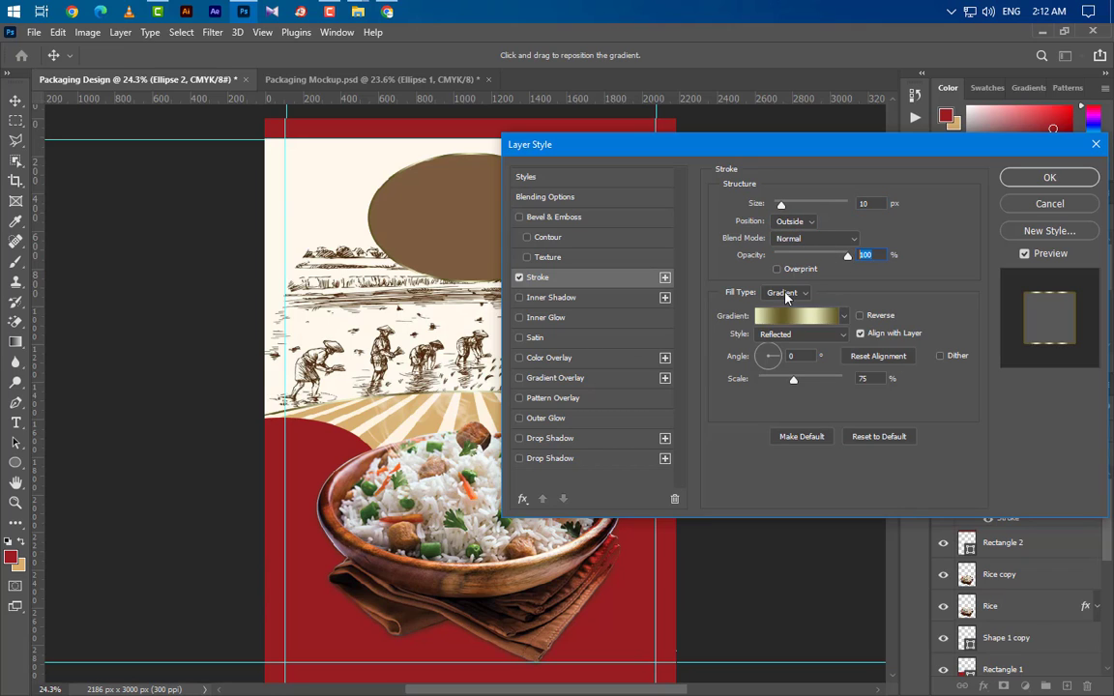
# Fill the brown ellipse's stroke with the custom gold gradient in Reflected style, 0° angle and 75% scale, and apply the layer style
pyautogui.click(785, 294)
pyautogui.click(799, 319)
pyautogui.click(801, 320)
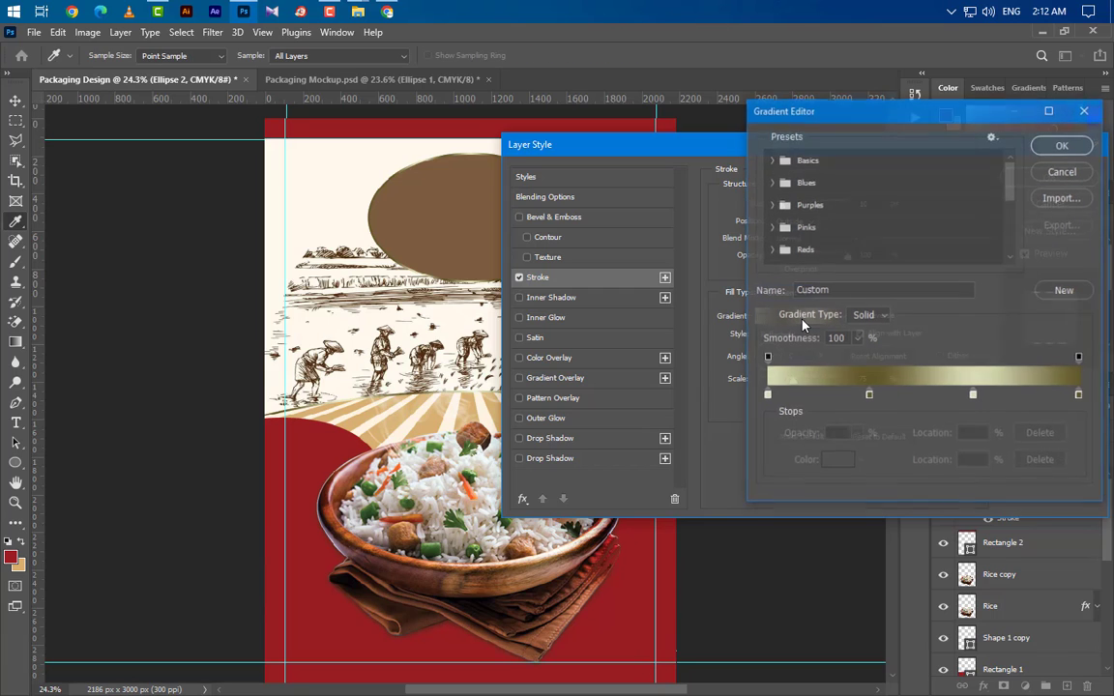
pyautogui.click(1061, 145)
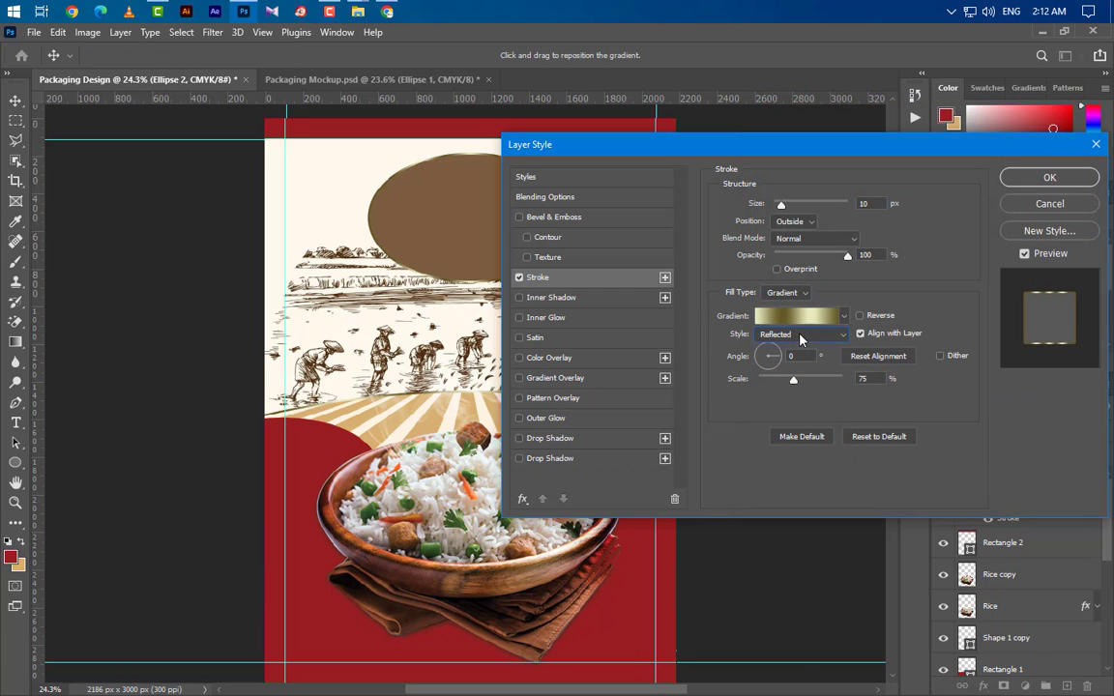
pyautogui.click(800, 336)
pyautogui.click(802, 387)
pyautogui.click(797, 355)
pyautogui.doubleClick(796, 356)
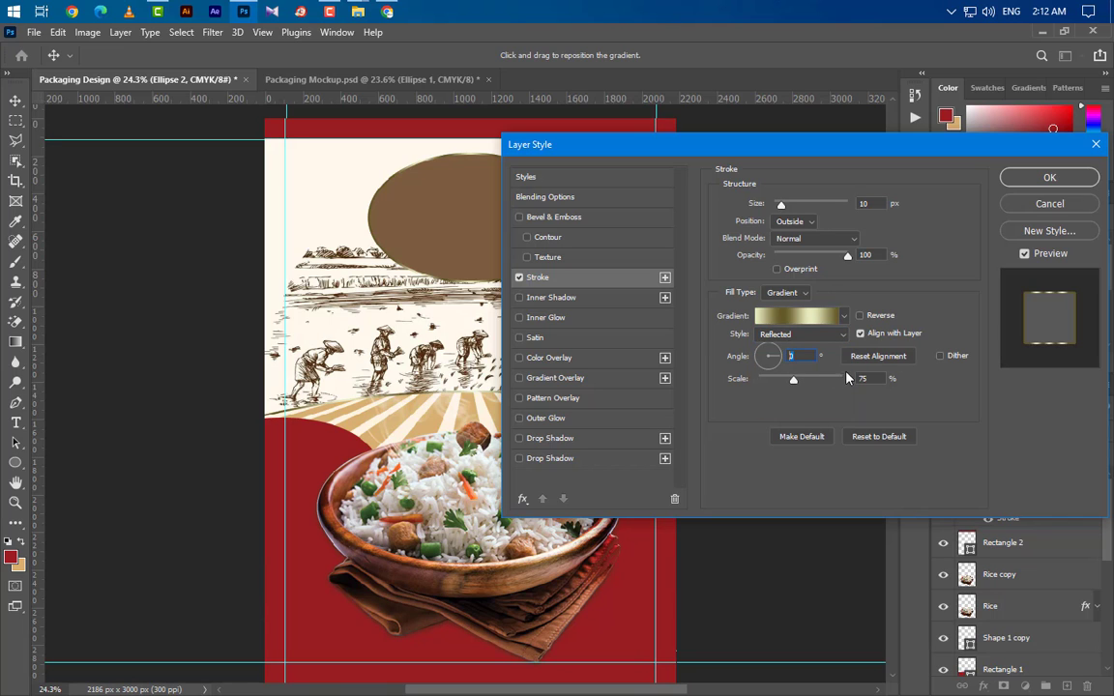
pyautogui.click(1047, 178)
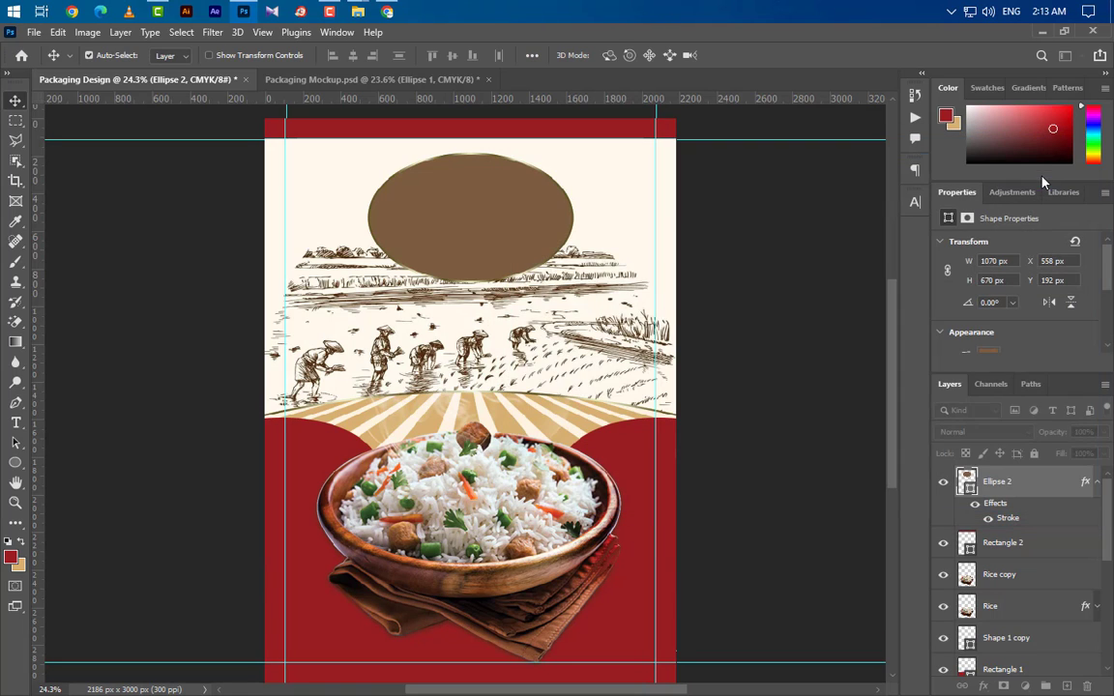
# Duplicate the brown ellipse without its stroke effect and fill the copy with the base's red, 991c20
pyautogui.click(1096, 482)
pyautogui.moveTo(1054, 490); pyautogui.dragTo(1086, 685)
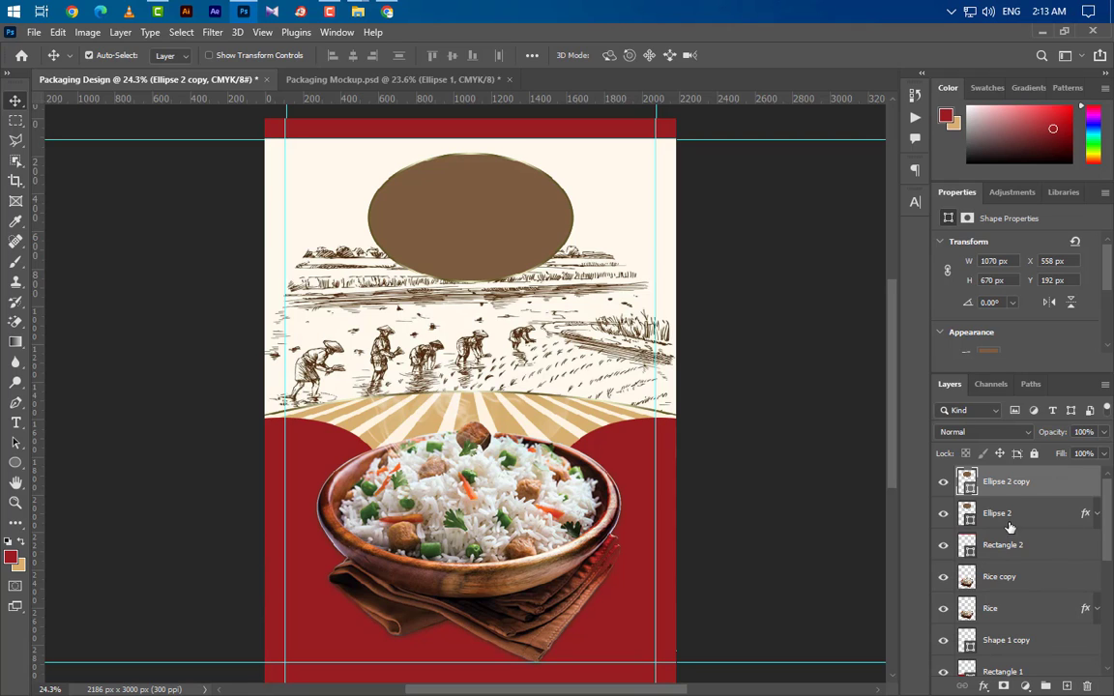
pyautogui.doubleClick(967, 481)
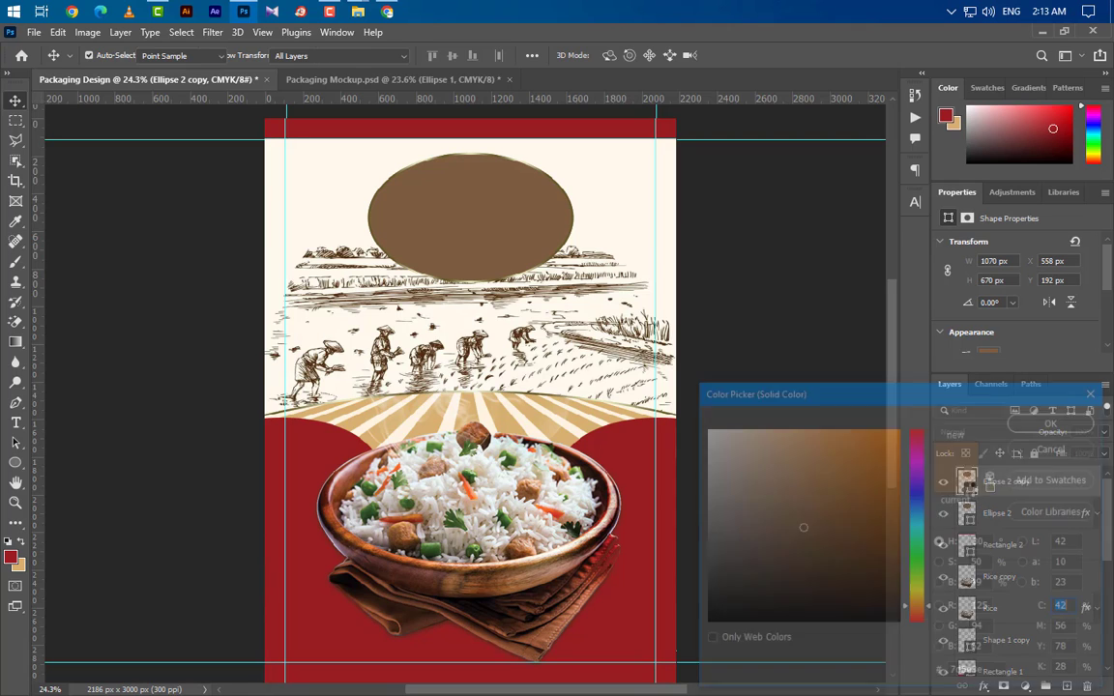
pyautogui.click(17, 555)
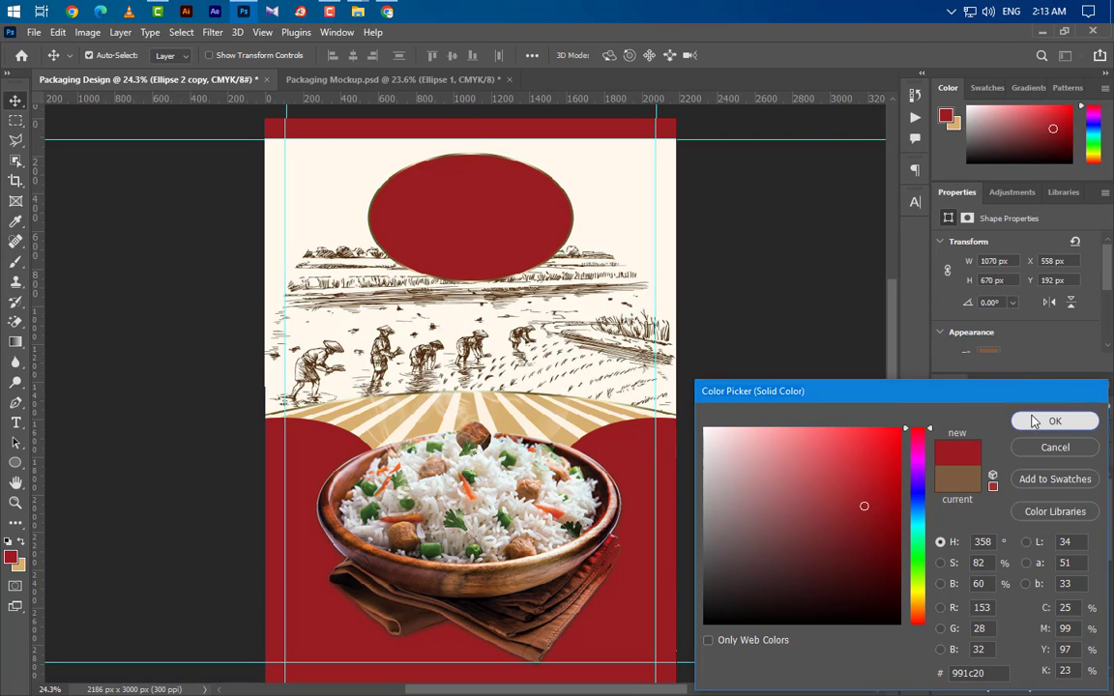
pyautogui.click(1033, 422)
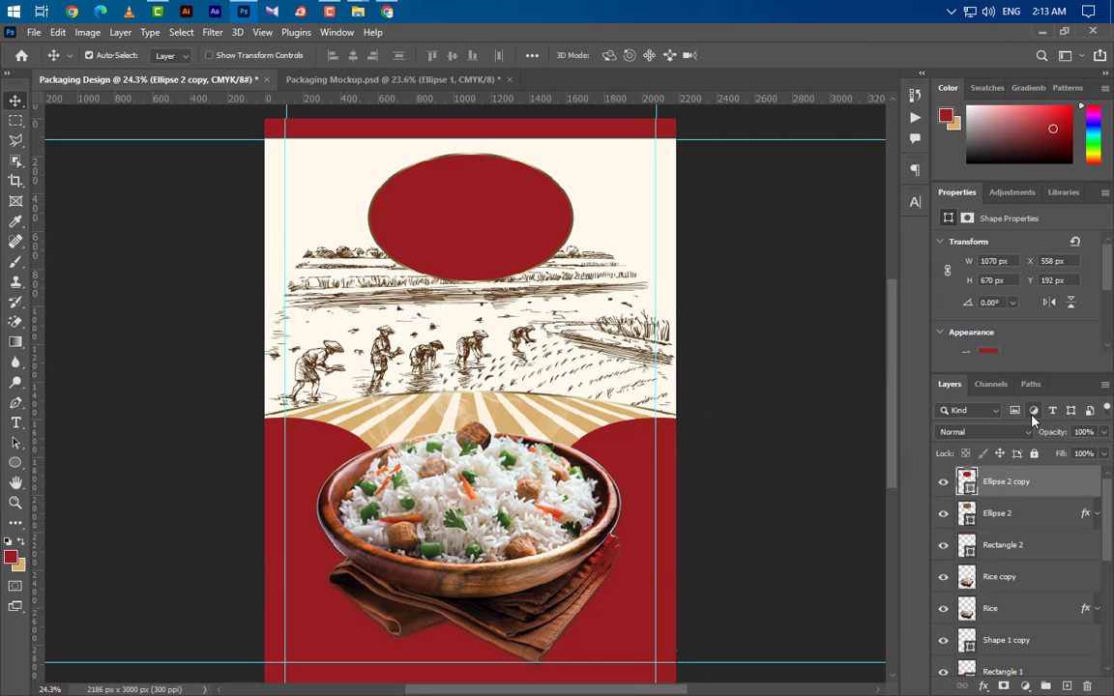
# Add the white text "Farm Rice" in BowlingScriptW01-Regular on a new layer inside the red ellipse
pyautogui.scroll(2, 465, 176)
pyautogui.scroll(2, 465, 176)
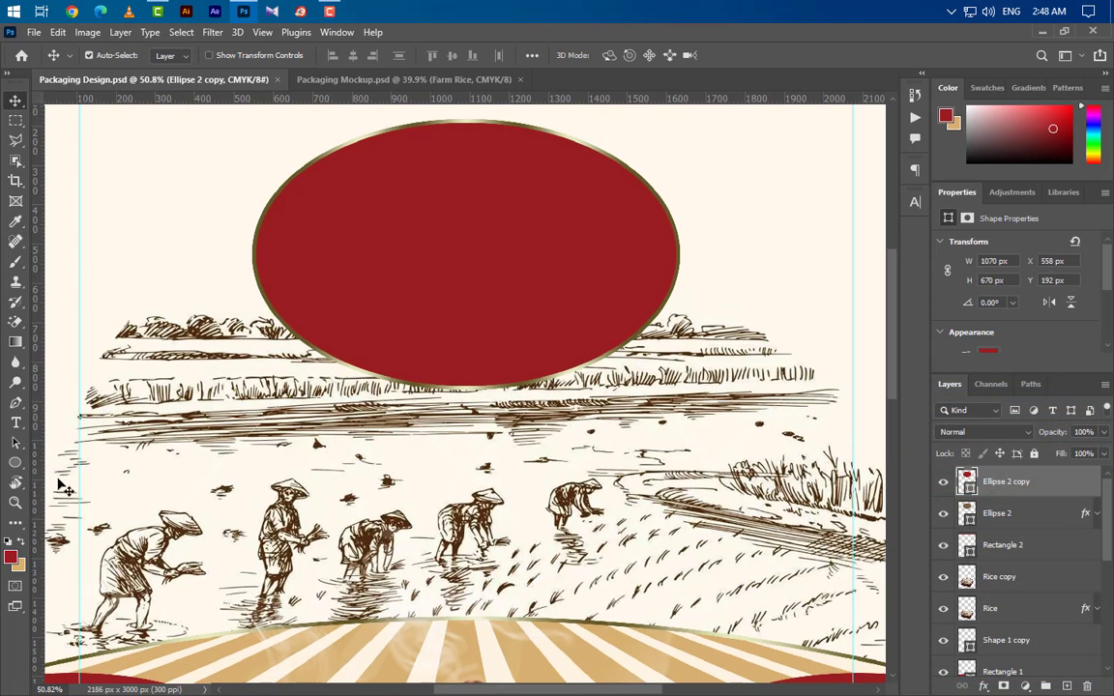
pyautogui.press('t')
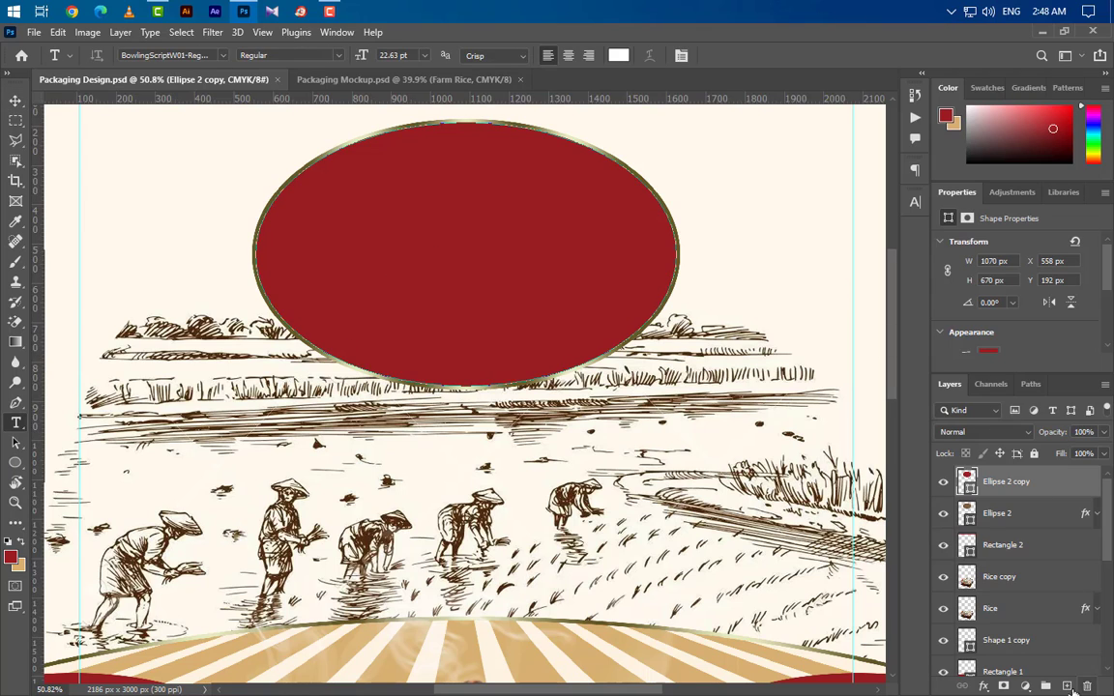
pyautogui.hotkey('ctrl', 'shift', 'alt', 'n')
pyautogui.click(327, 254)
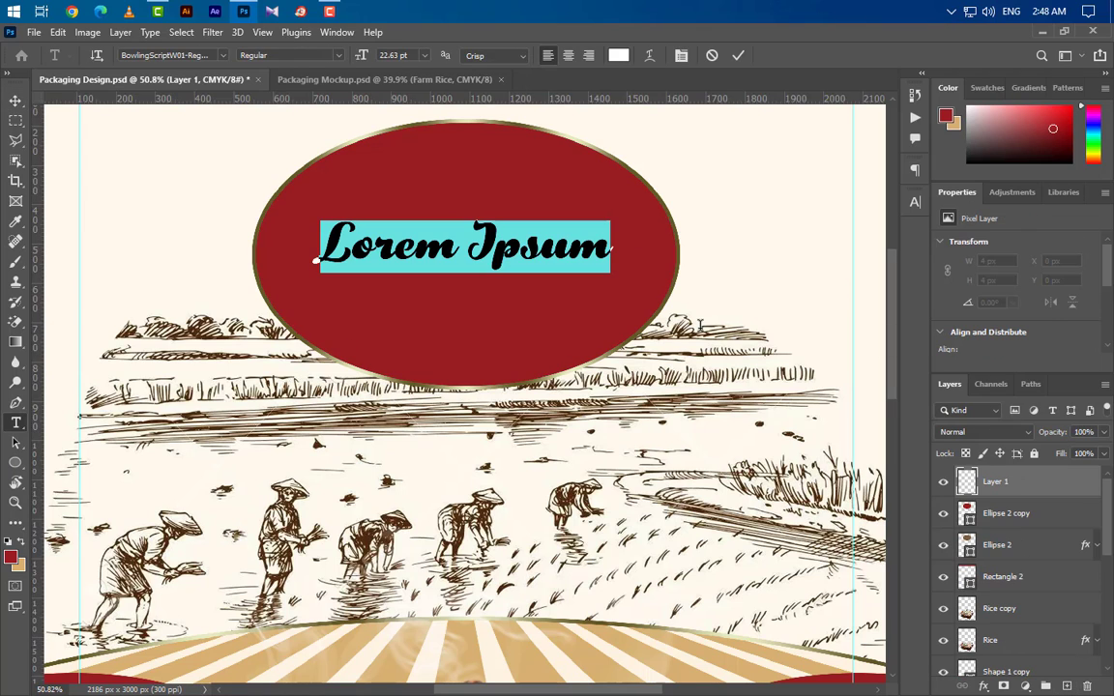
pyautogui.write('Far')
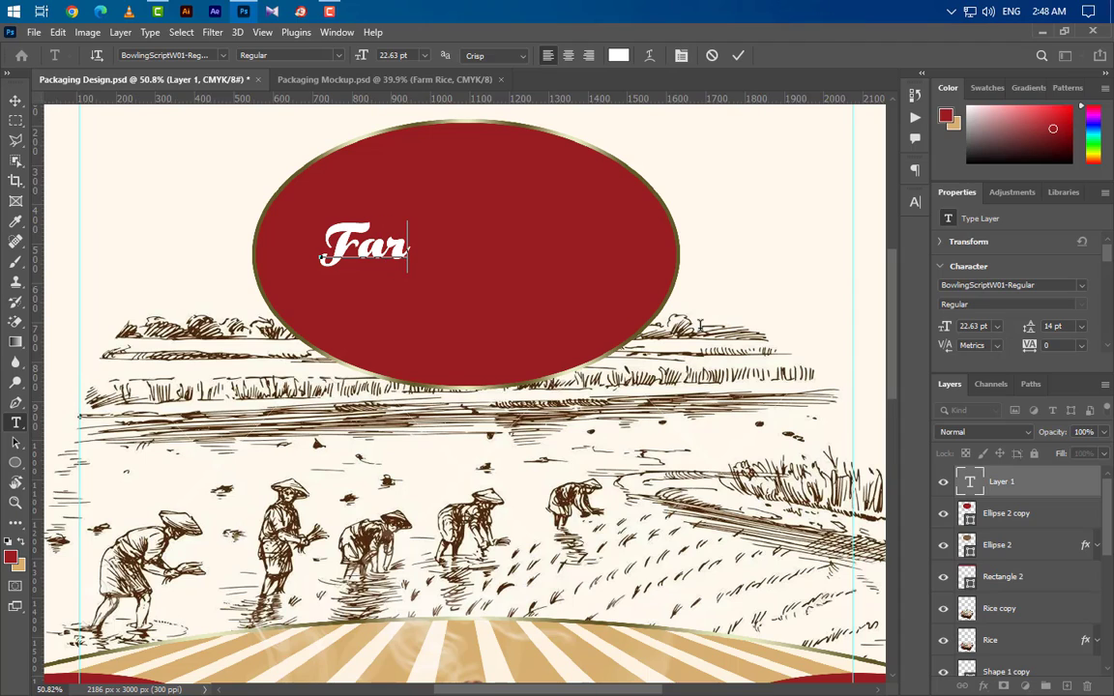
pyautogui.write('m R')
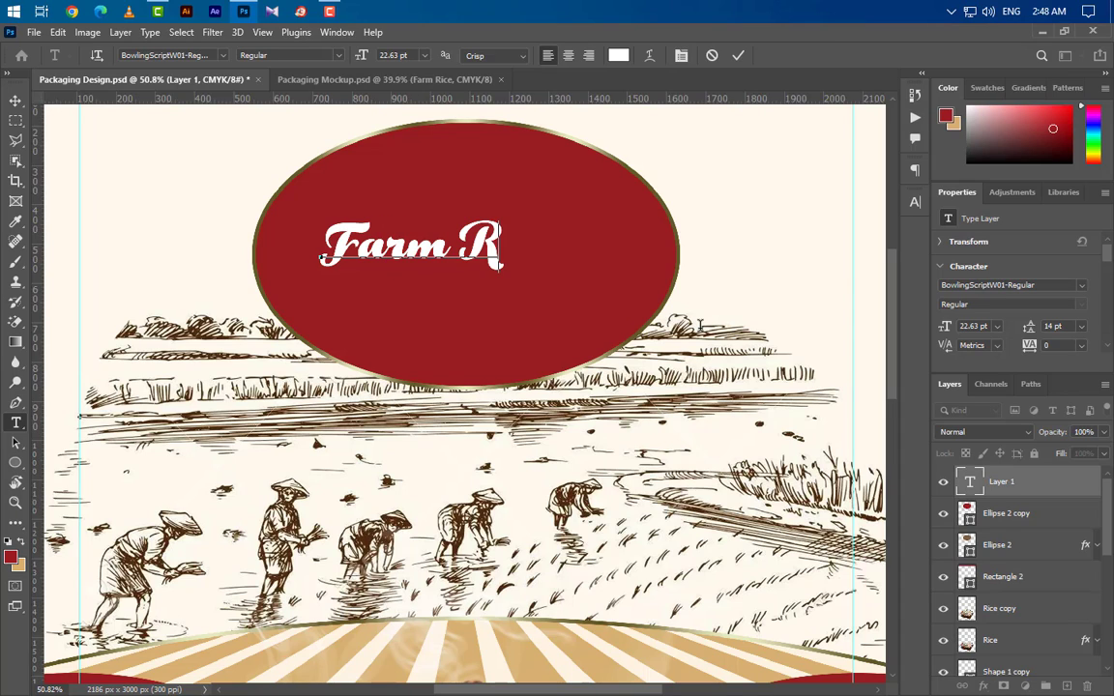
pyautogui.write('ice')
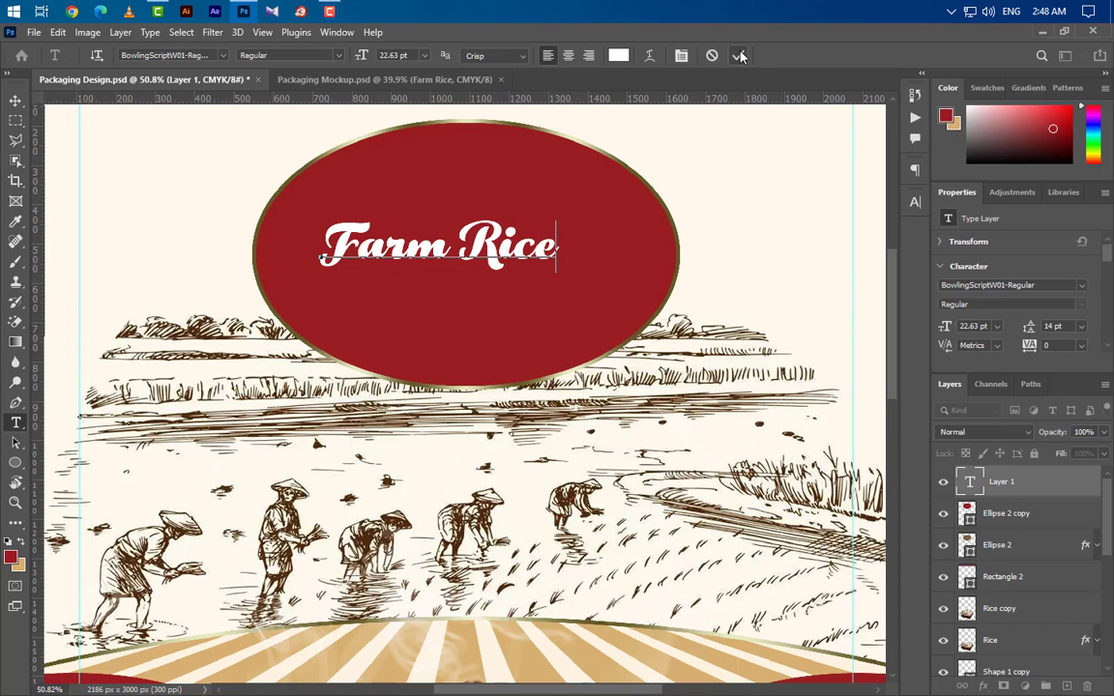
pyautogui.click(740, 56)
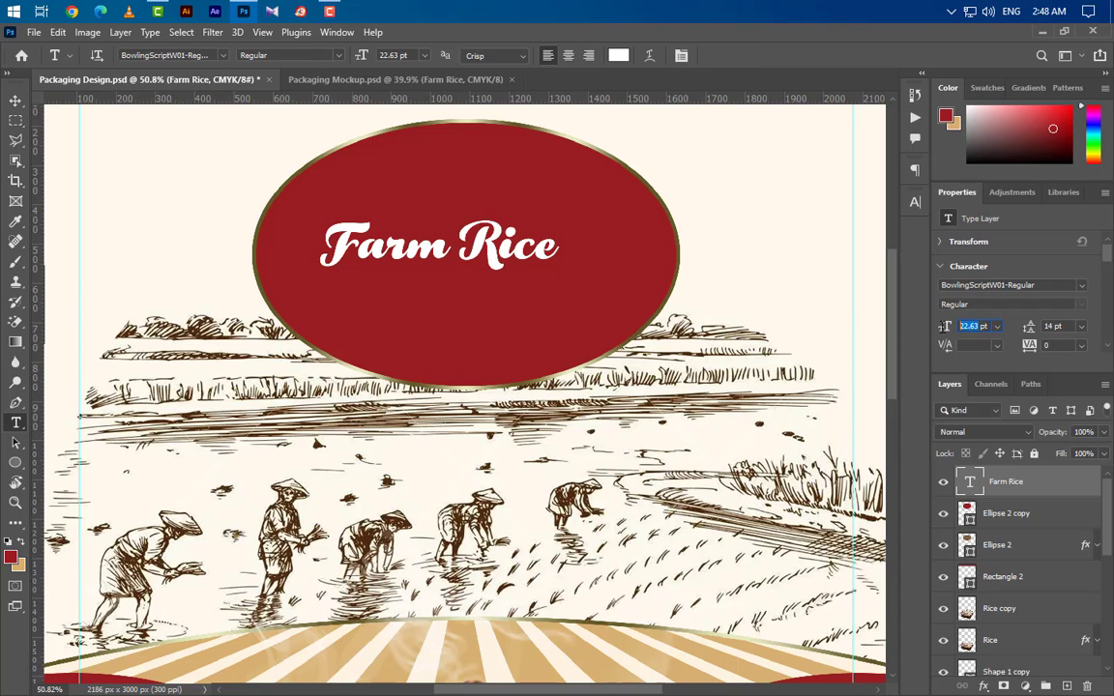
# Set the "Farm Rice" text size to 30.5 pt and move the text to the middle of the ellipse
pyautogui.write('30.5')
pyautogui.press('Return')
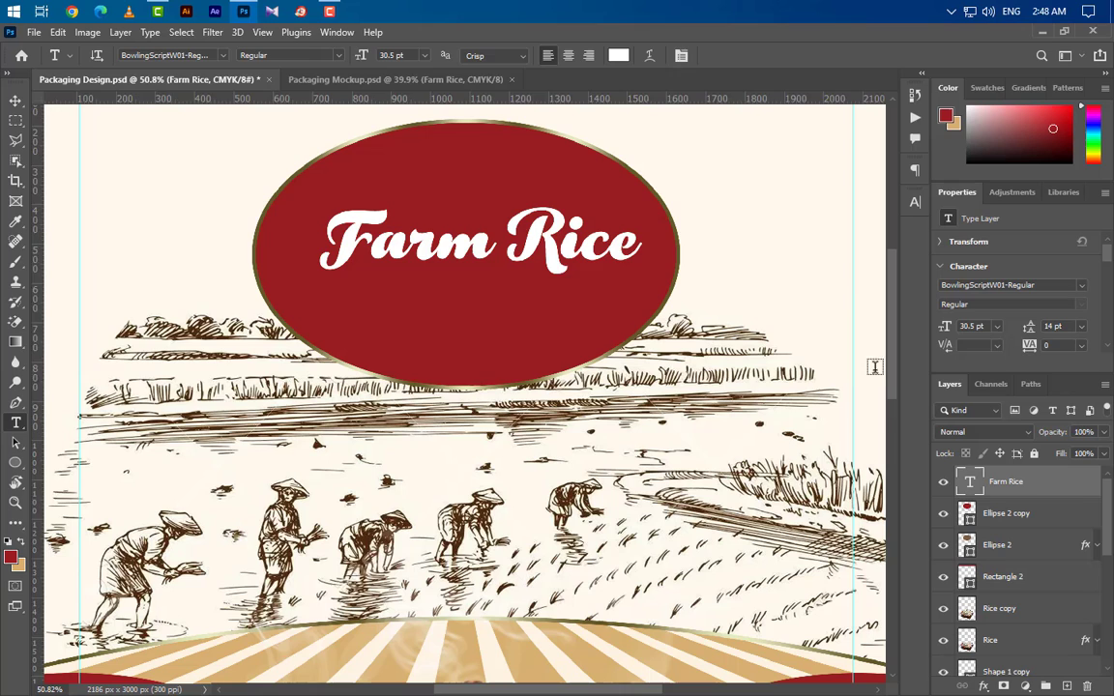
pyautogui.click(15, 99)
pyautogui.moveTo(462, 259); pyautogui.dragTo(470, 271)
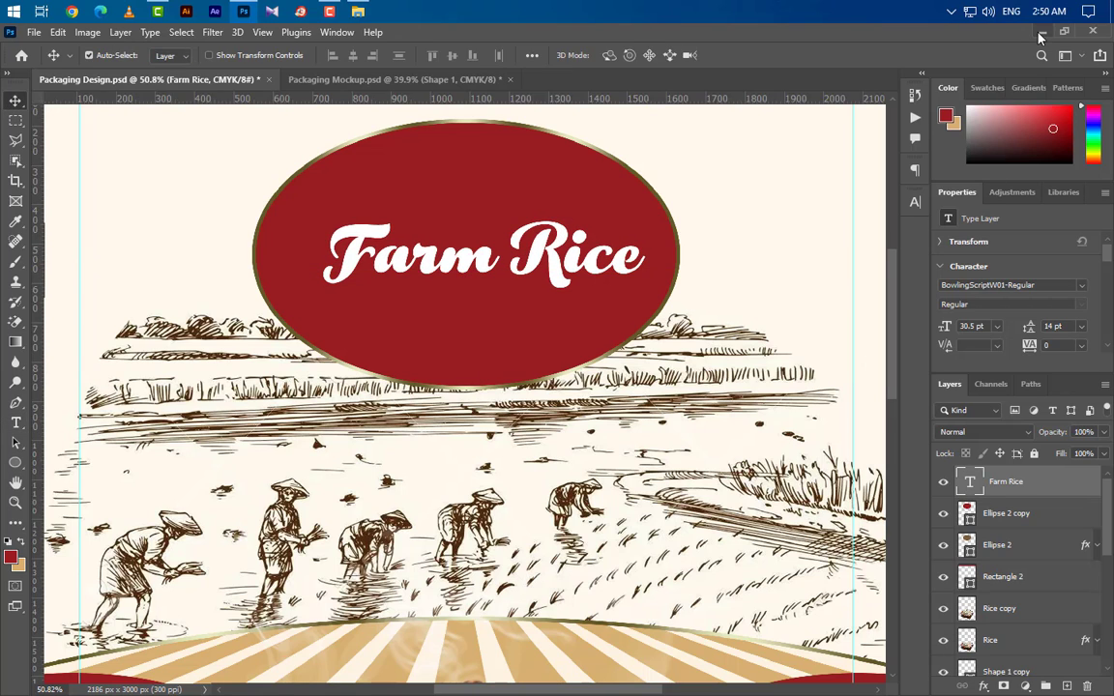
# Place the Png.png grain-ear image in the design and move it above the "Farm Rice" text, at about X 641, Y 150 px
pyautogui.click(1040, 32)
pyautogui.moveTo(266, 145); pyautogui.dragTo(353, 289)
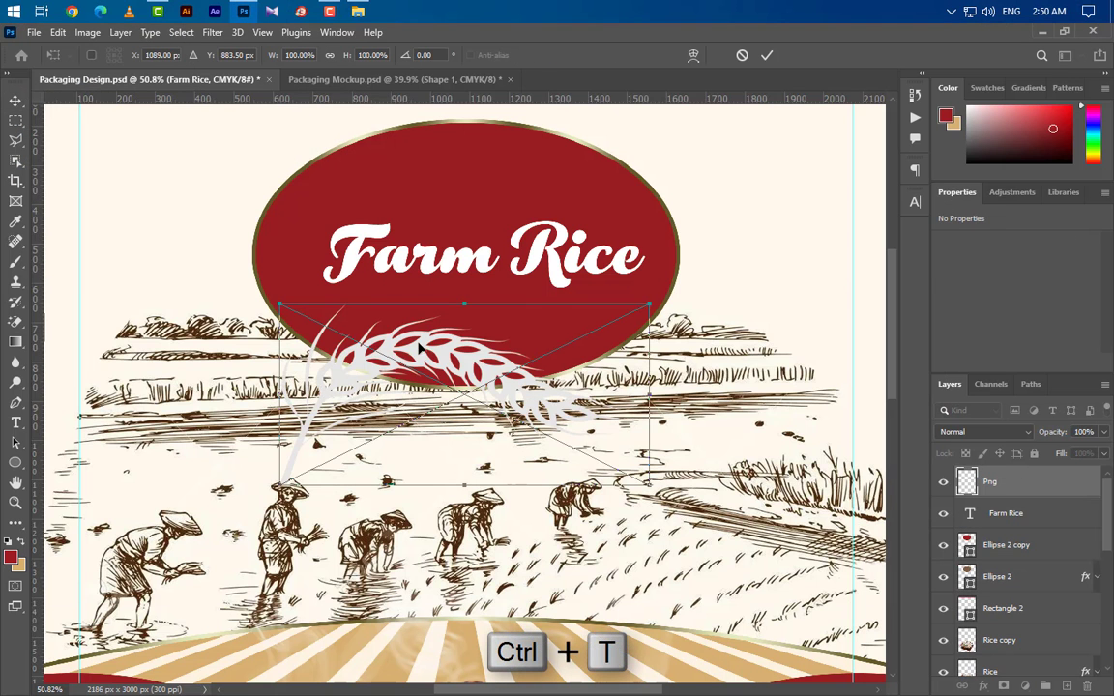
pyautogui.moveTo(420, 351); pyautogui.dragTo(428, 153)
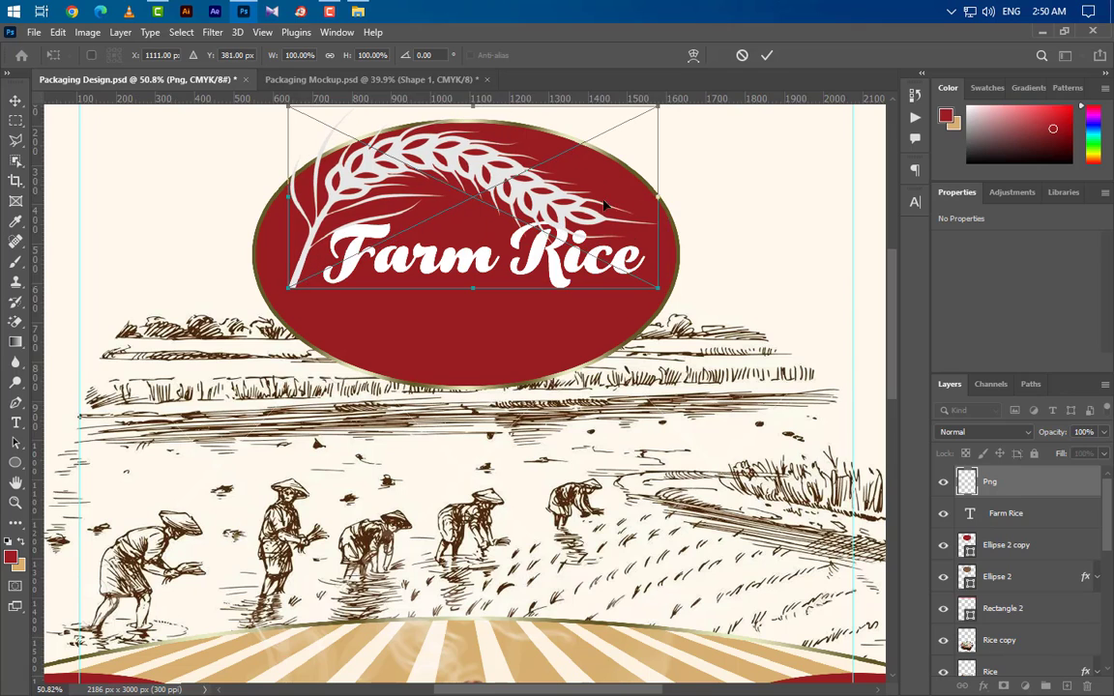
pyautogui.click(765, 55)
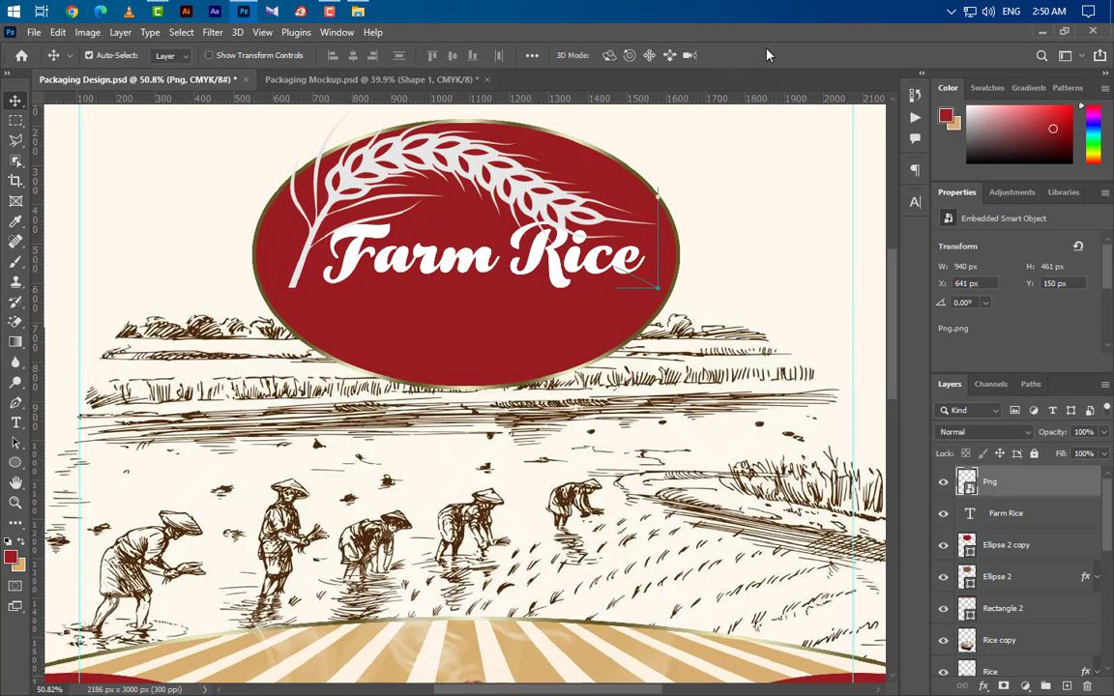
# Move the grain ear and the "Farm Rice" text together down inside the ellipse, to about Y 450 px
pyautogui.keyDown('shift'); pyautogui.click(1037, 522); pyautogui.keyUp('shift')
pyautogui.hotkey('ctrl', 't')
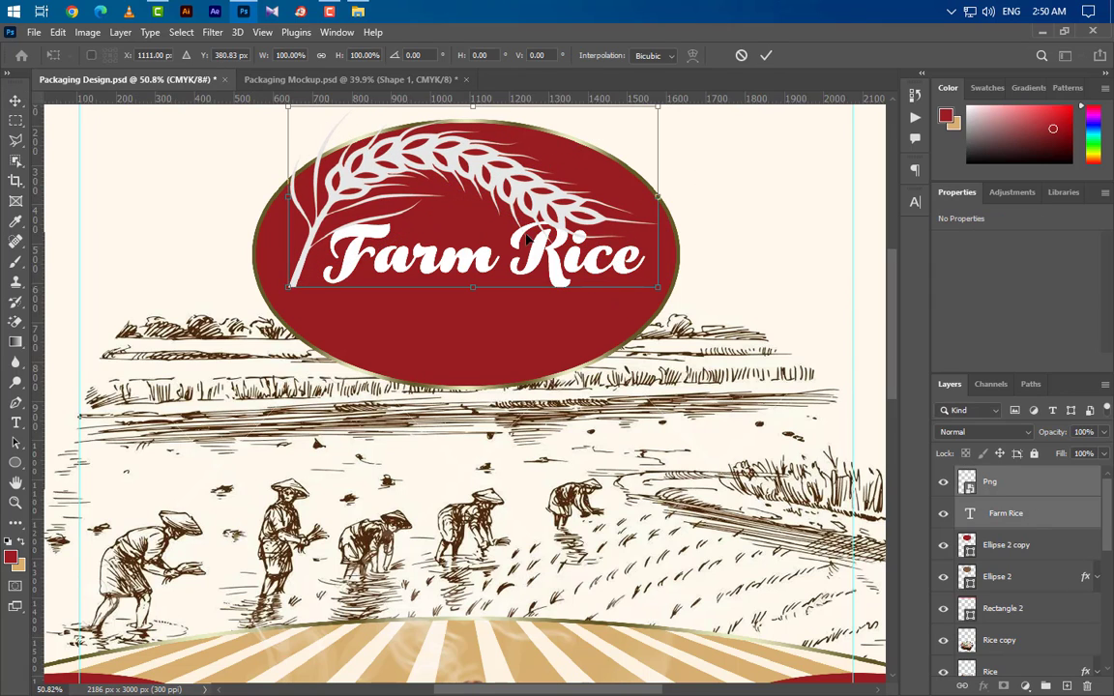
pyautogui.moveTo(526, 231); pyautogui.dragTo(530, 263)
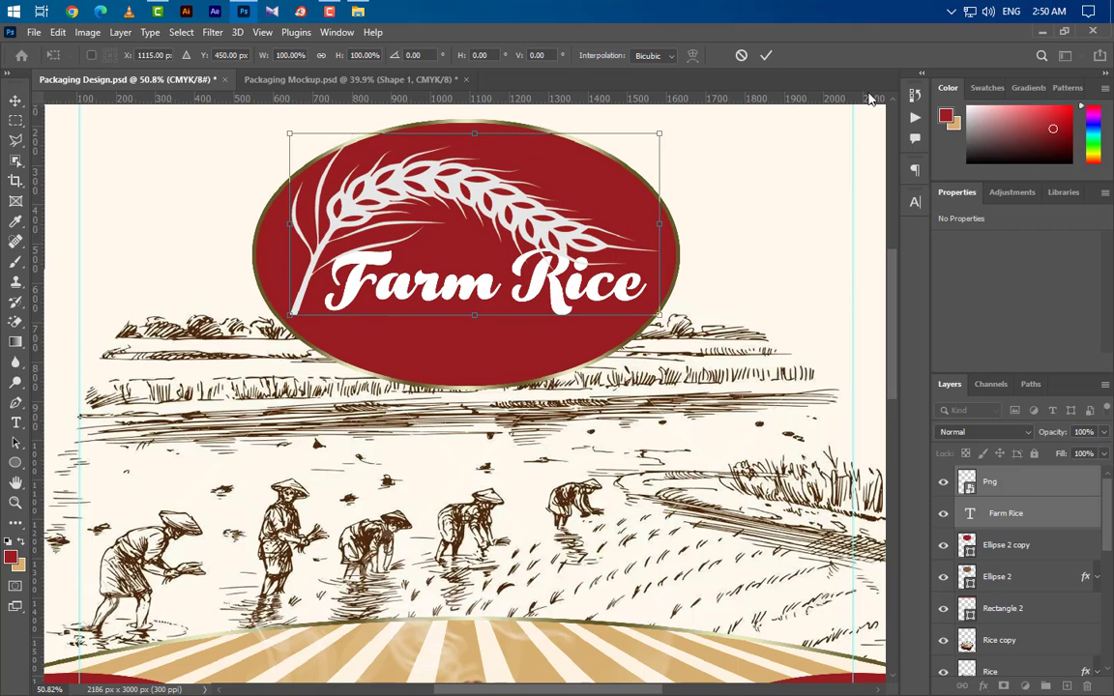
pyautogui.click(763, 56)
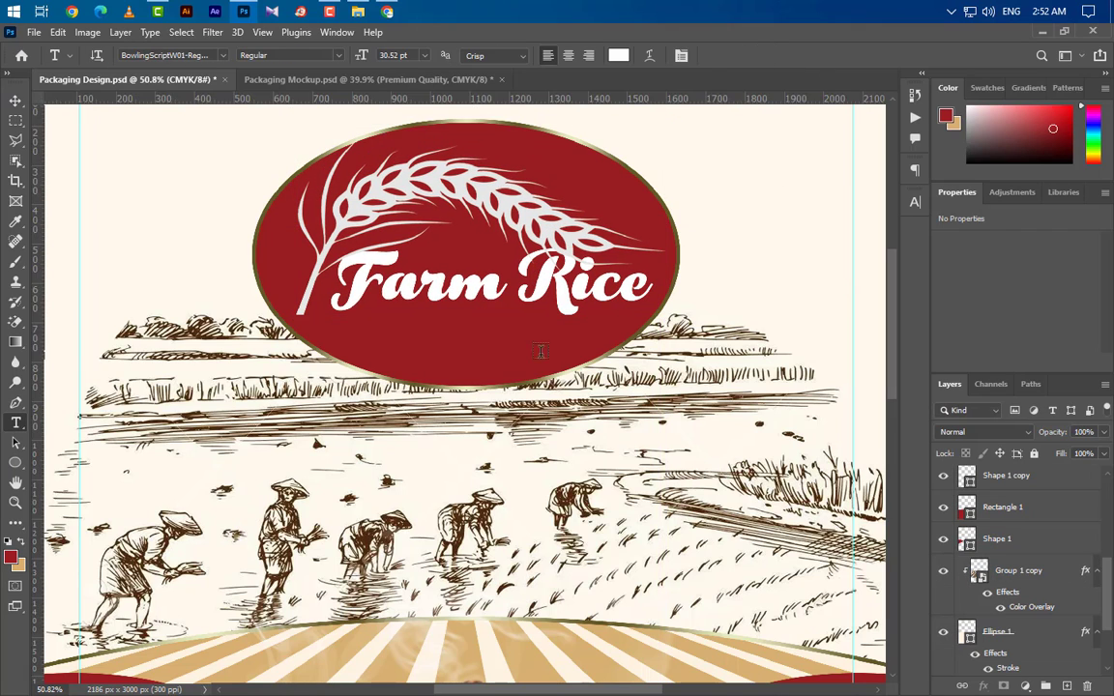
# Add a "Premium Quality" text line below "Farm Rice" in the lower part of the ellipse
pyautogui.click(355, 339)
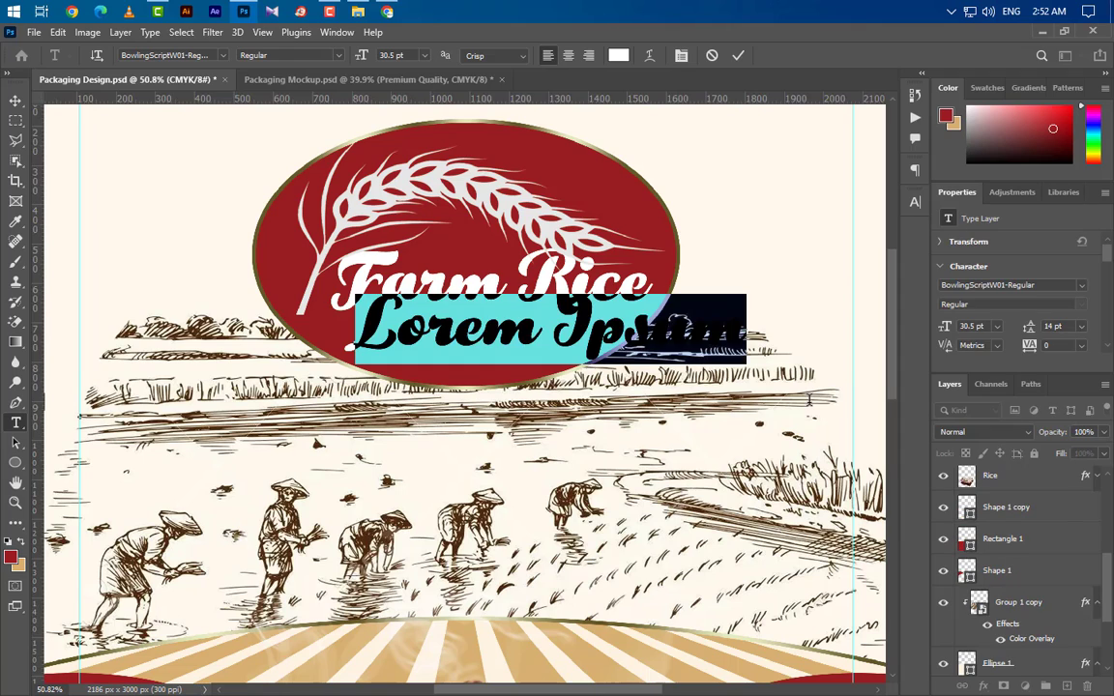
pyautogui.write('Prem')
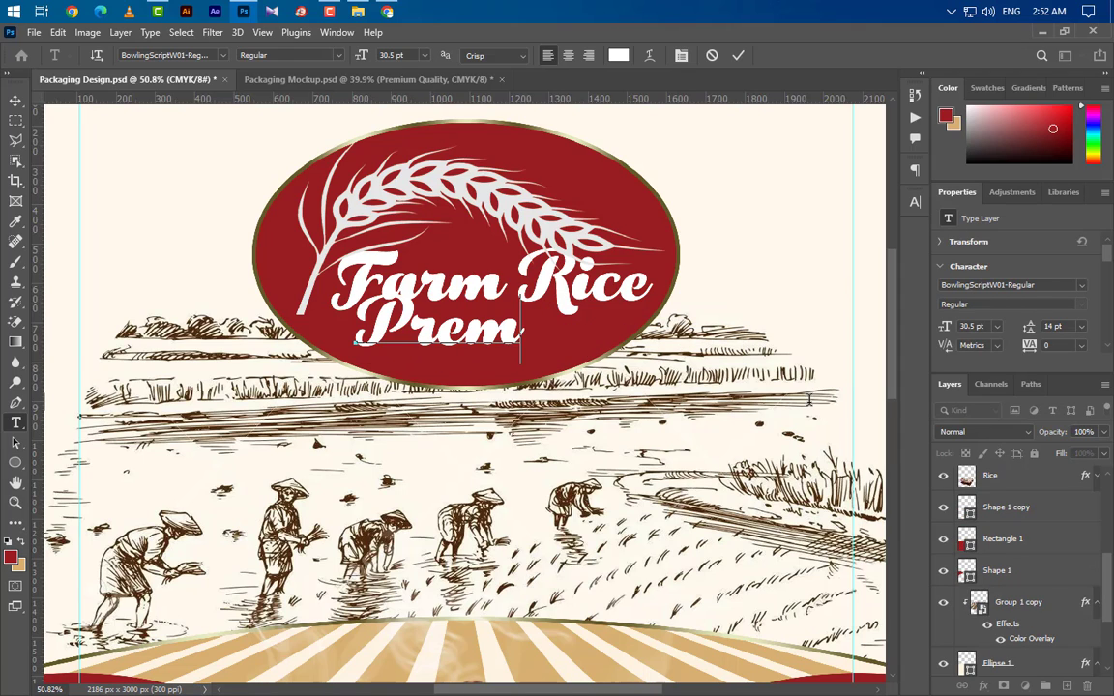
pyautogui.write('ium Q')
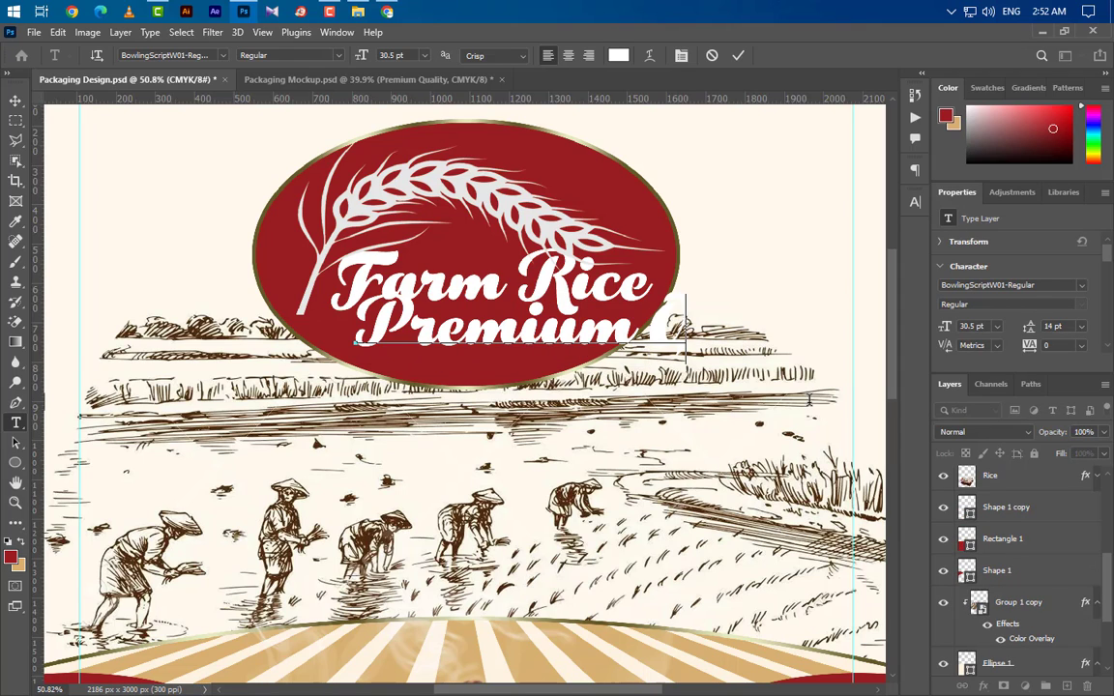
pyautogui.write('uali')
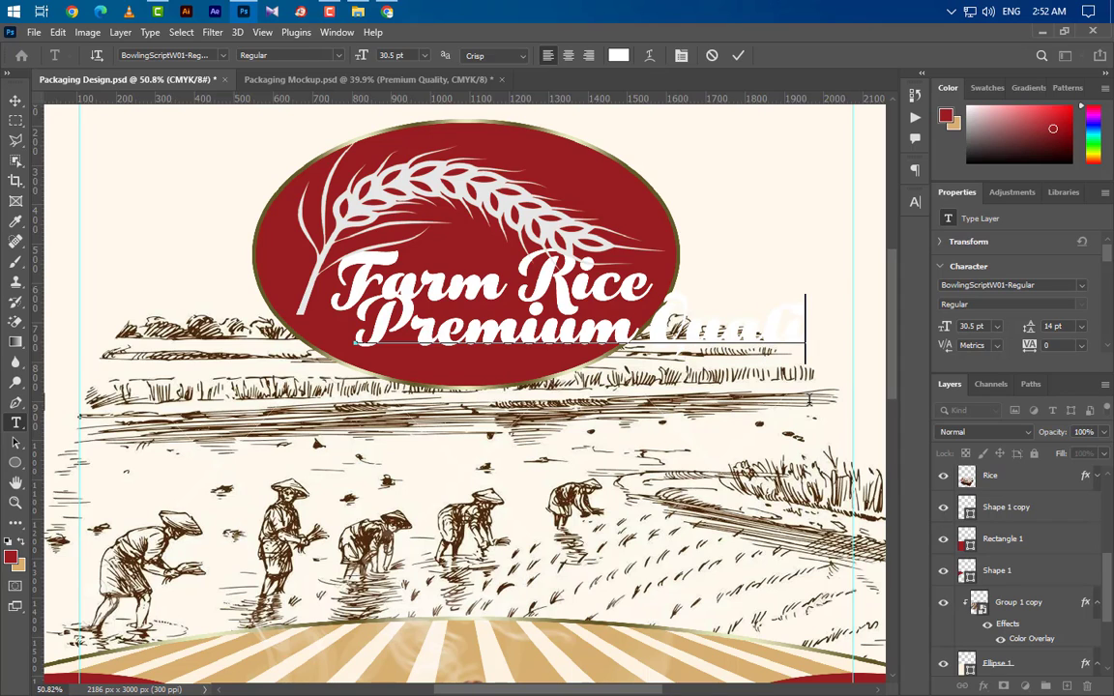
pyautogui.write('ty')
pyautogui.click(738, 55)
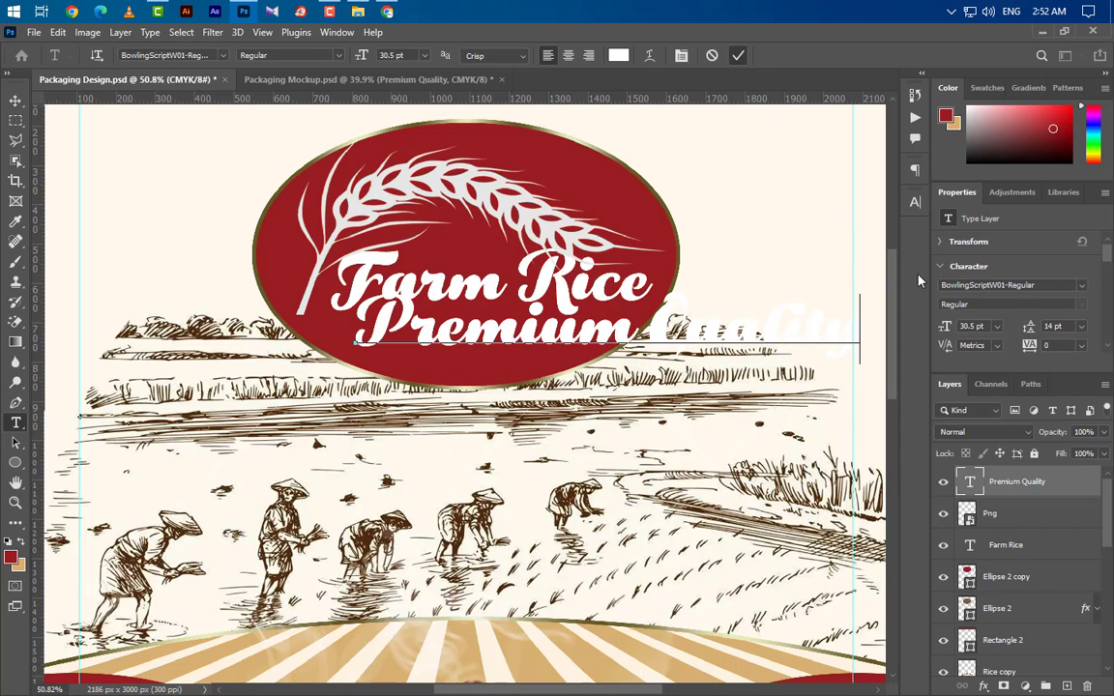
# Change the font of the "Premium Quality" text to 01 DigitGraphics
pyautogui.click(914, 204)
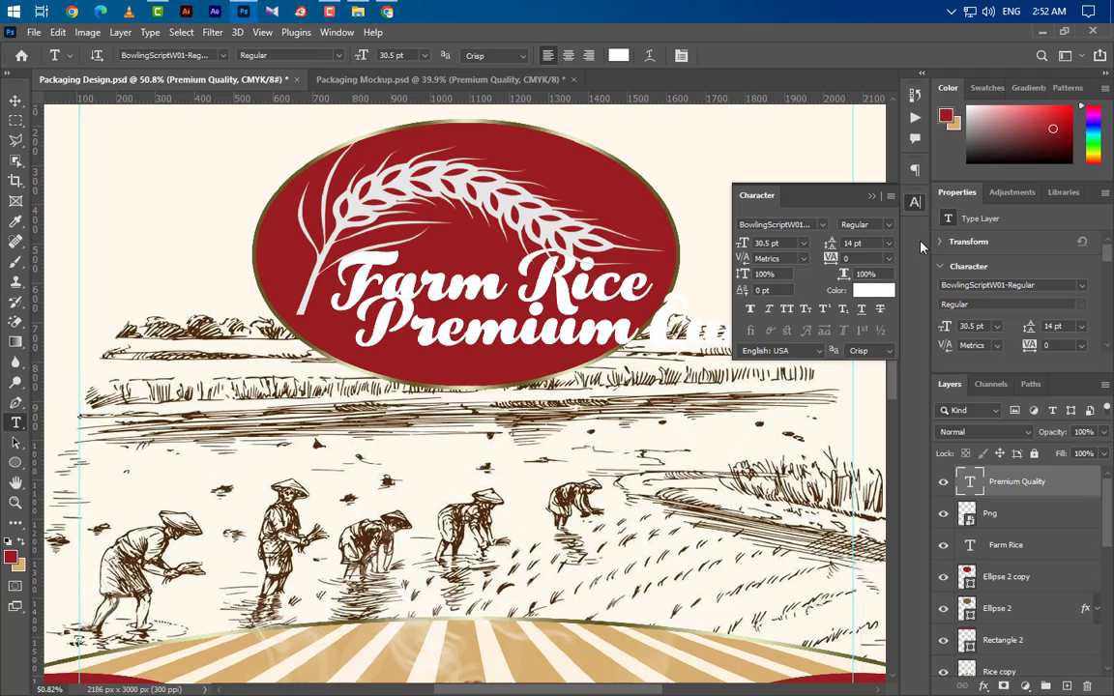
pyautogui.click(823, 225)
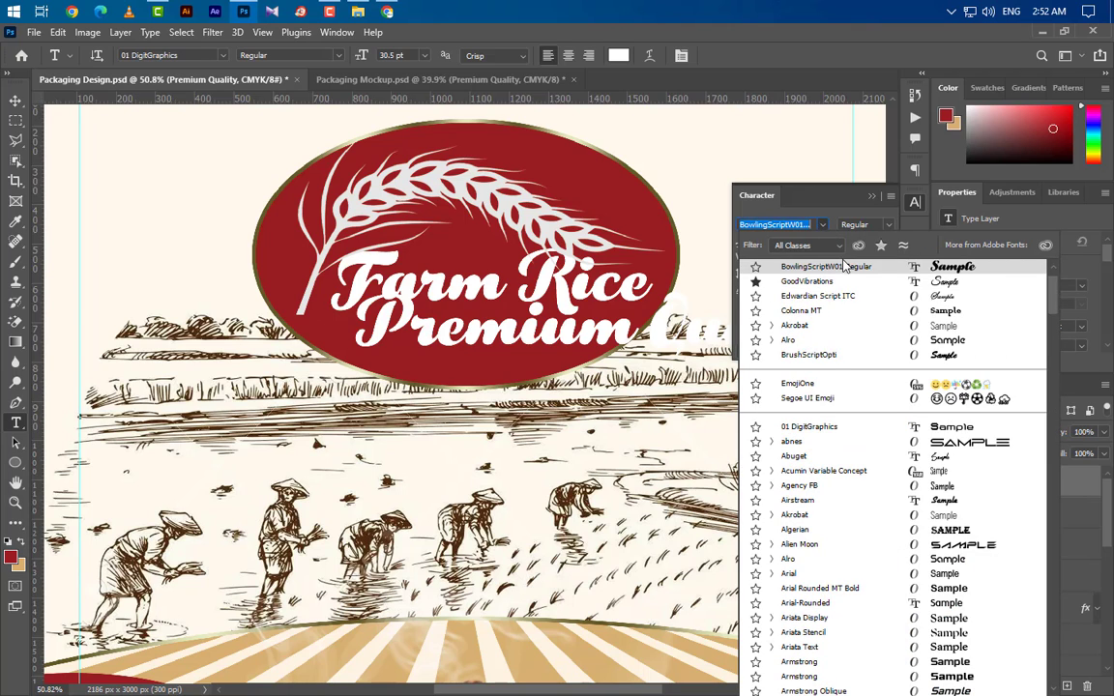
pyautogui.scroll(2, 871, 323)
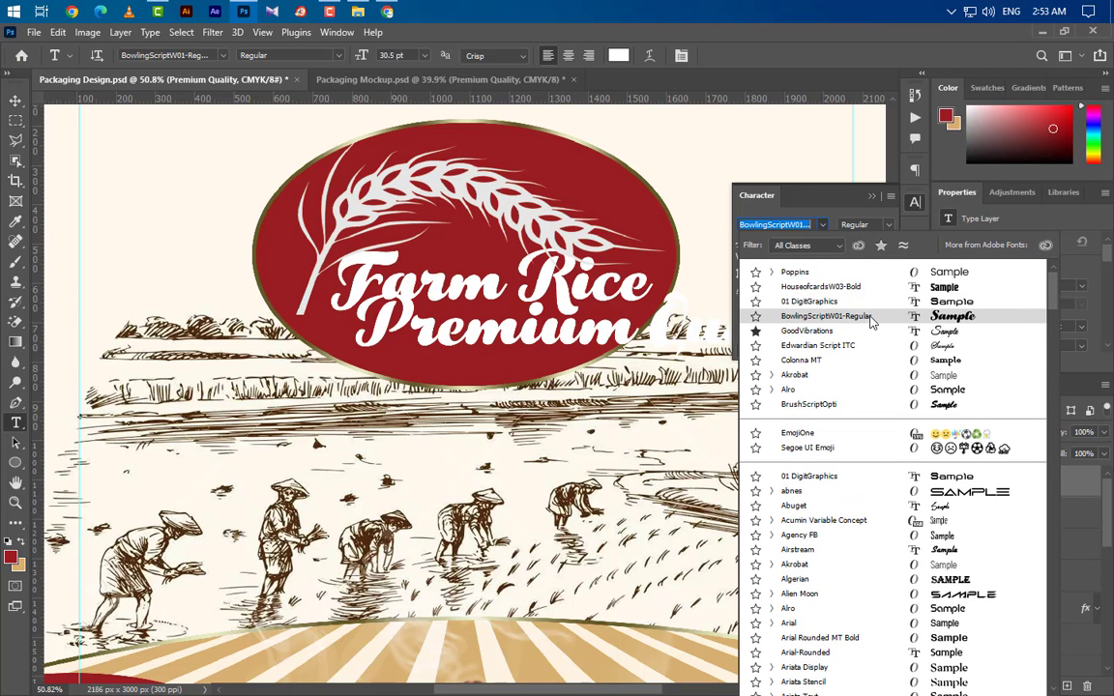
pyautogui.click(873, 302)
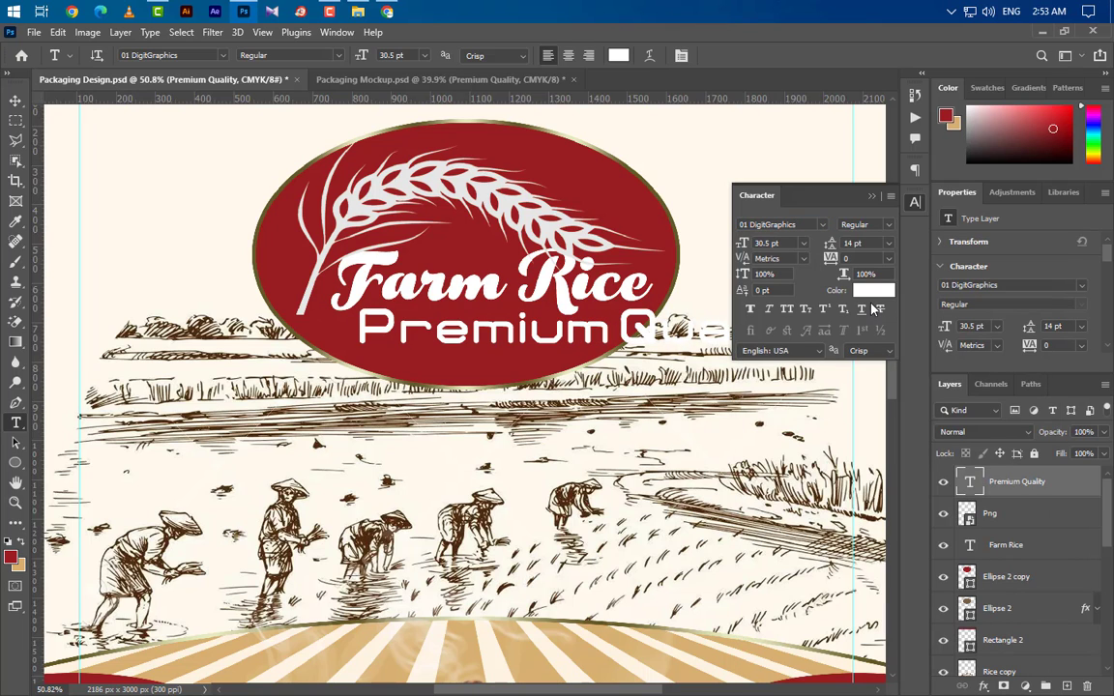
# Colour the "Premium Quality" text black (000000) and set its size to 13.7 pt
pyautogui.click(873, 290)
pyautogui.click(705, 624)
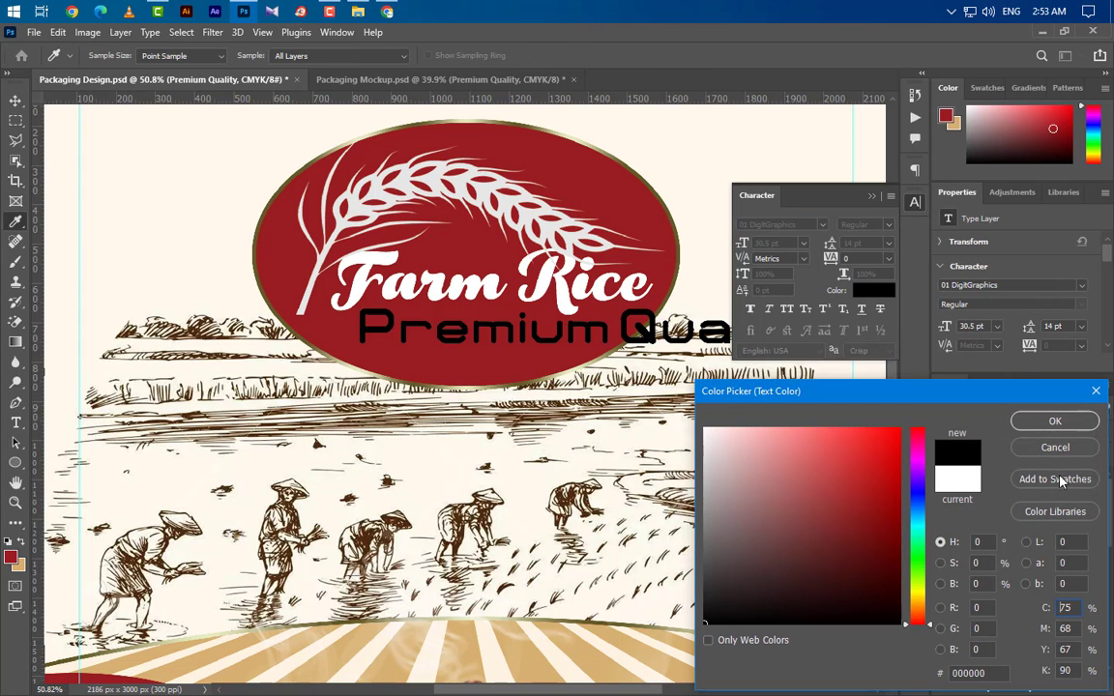
pyautogui.click(1070, 423)
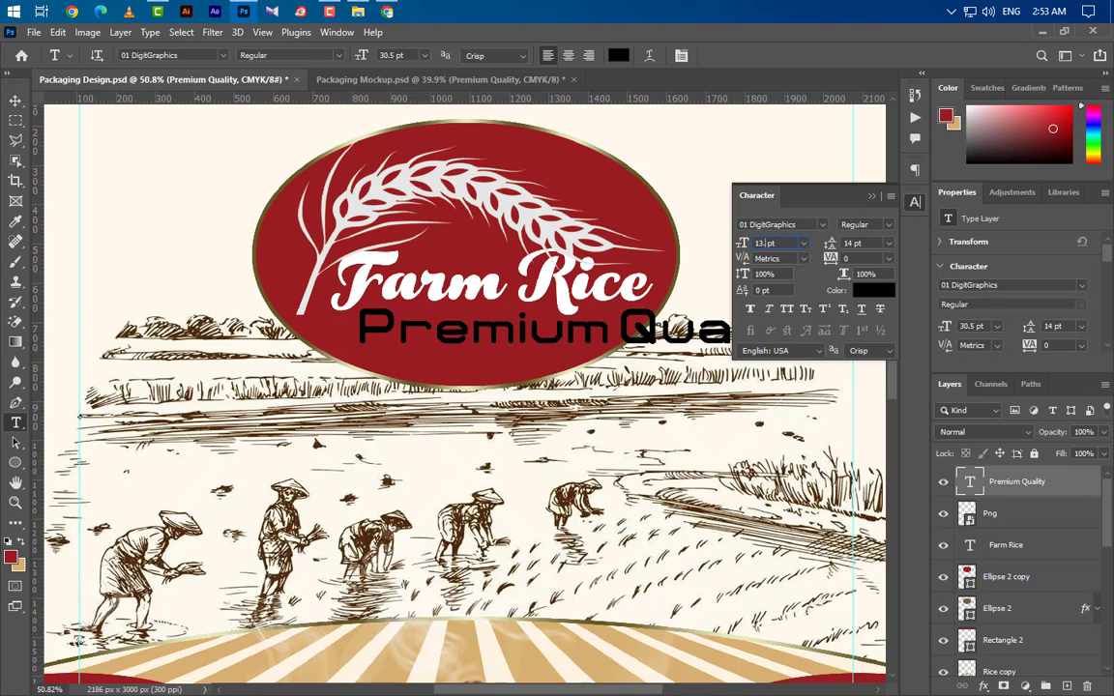
pyautogui.press('Return')
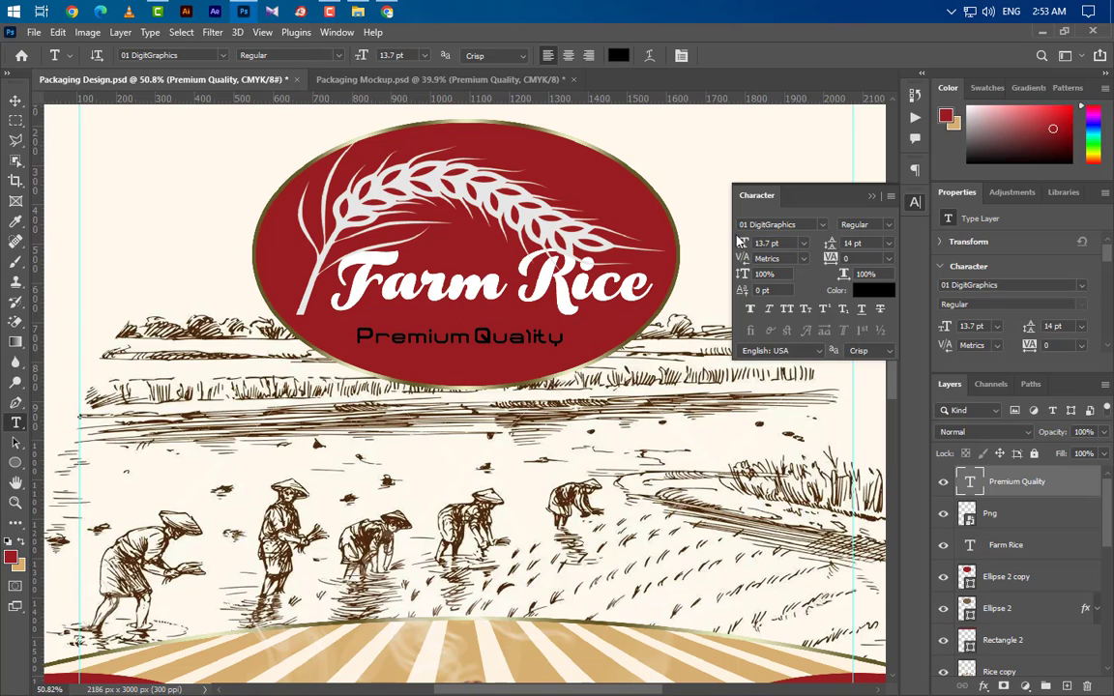
# Duplicate the red logo ellipse on a new layer and scale the copy proportionally to a width of 1450 px
pyautogui.click(875, 203)
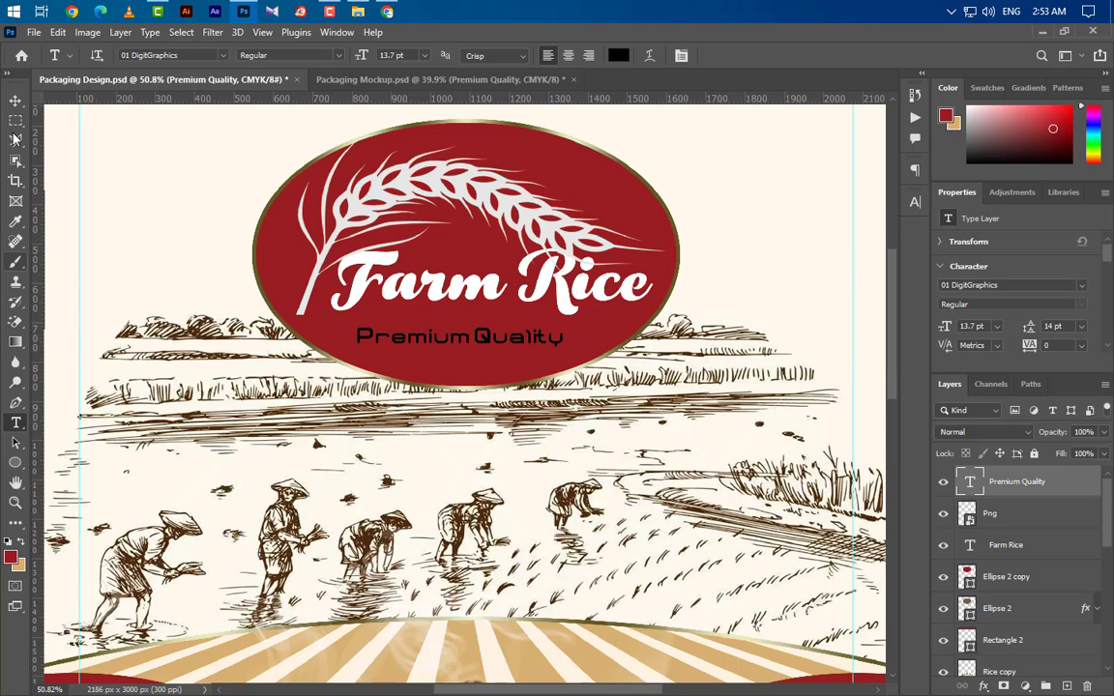
pyautogui.click(14, 100)
pyautogui.click(634, 199)
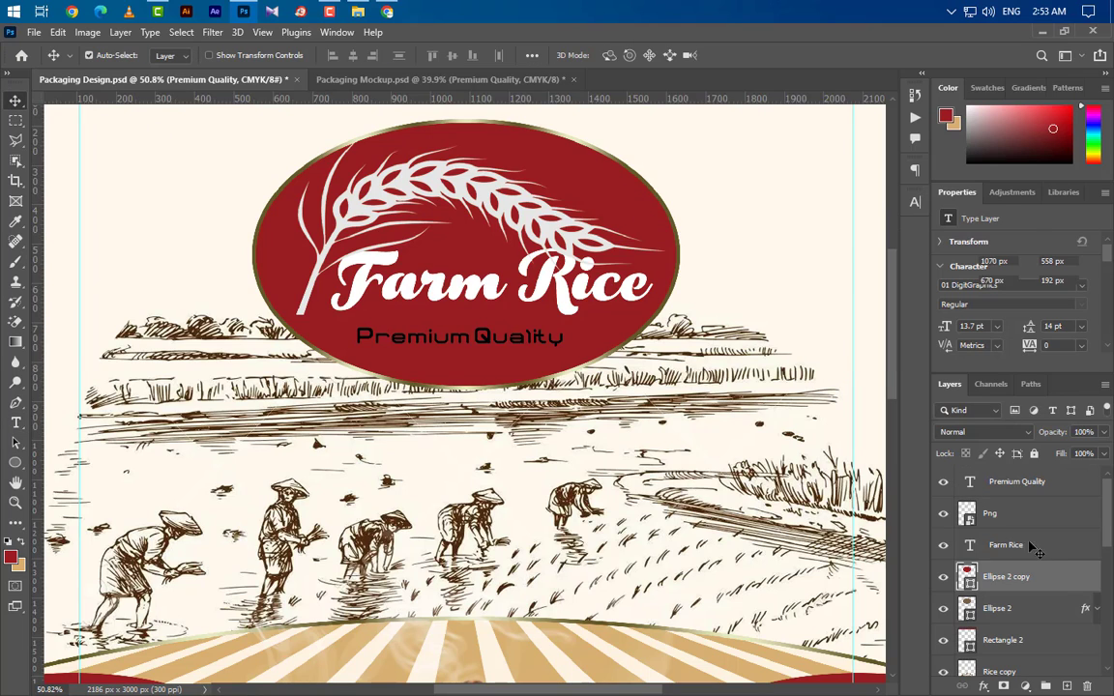
pyautogui.moveTo(1062, 585); pyautogui.dragTo(1067, 686)
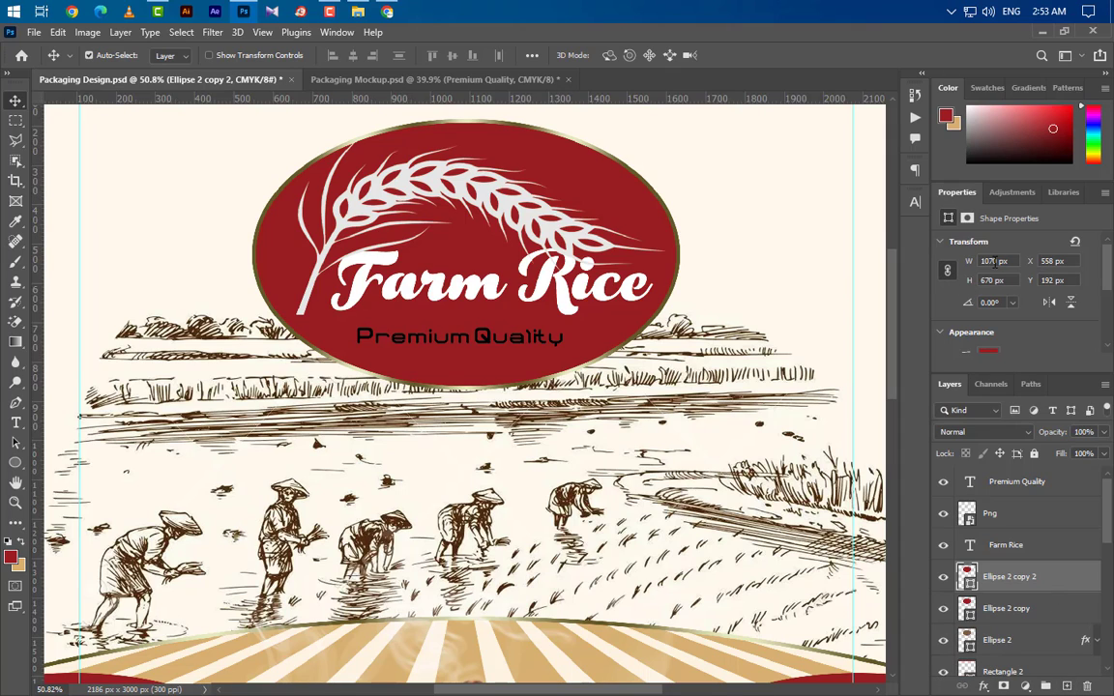
pyautogui.write('1450')
pyautogui.press('Return')
# Move the enlarged ellipse copy down to about X 352, Y 655 px and clip it to the original red ellipse
pyautogui.hotkey('ctrl', 't')
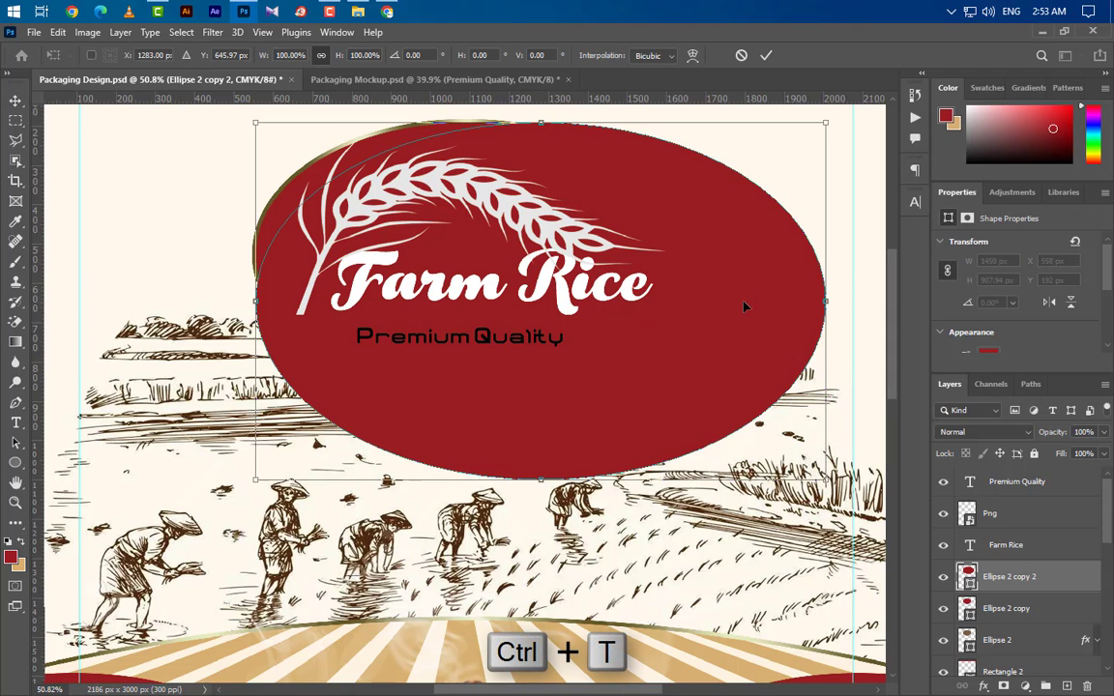
pyautogui.moveTo(745, 308); pyautogui.dragTo(611, 481)
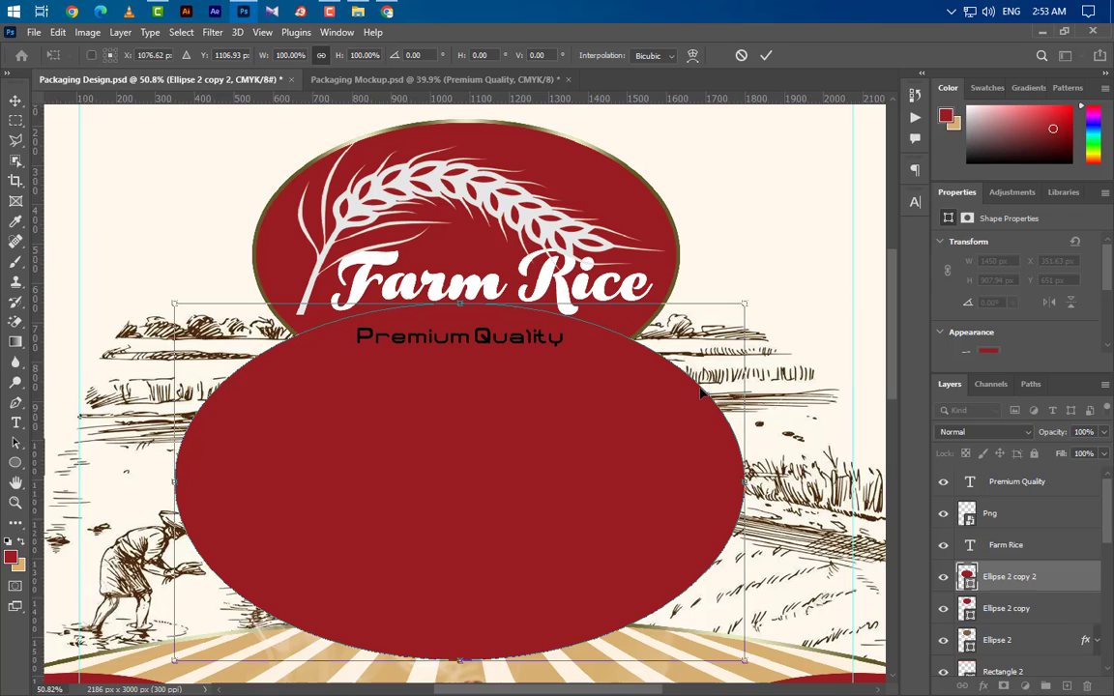
pyautogui.click(766, 55)
pyautogui.rightClick(1054, 577)
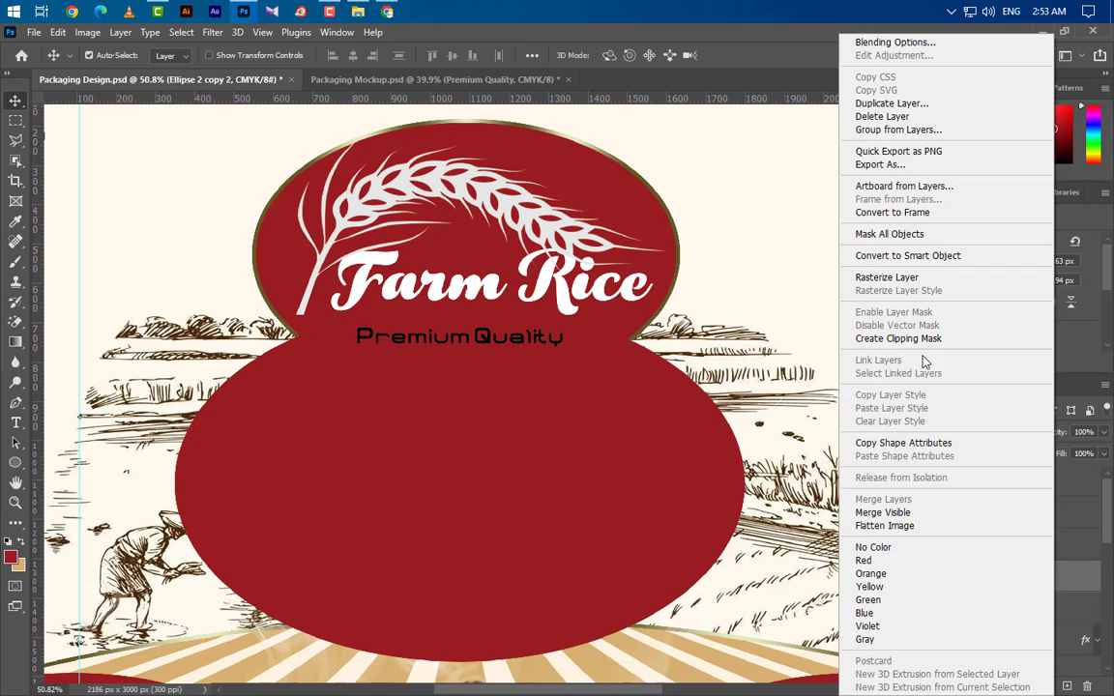
pyautogui.click(926, 340)
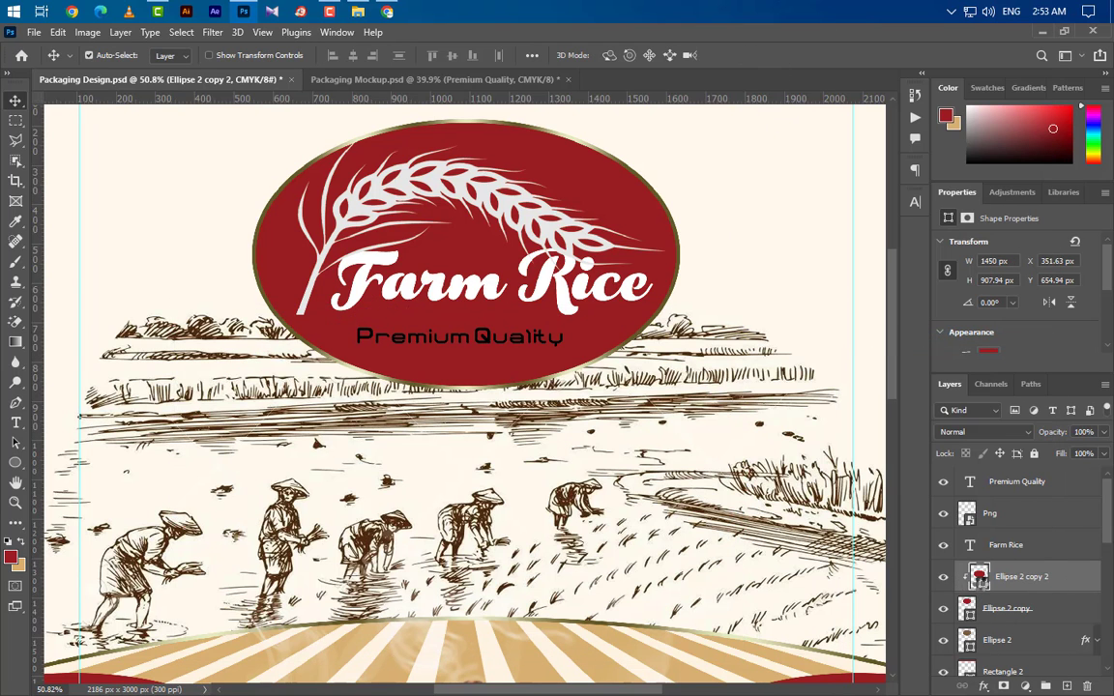
# Fill the clipped ellipse at the base of the logo with white (ffffff)
pyautogui.doubleClick(982, 578)
pyautogui.moveTo(739, 454); pyautogui.dragTo(704, 426)
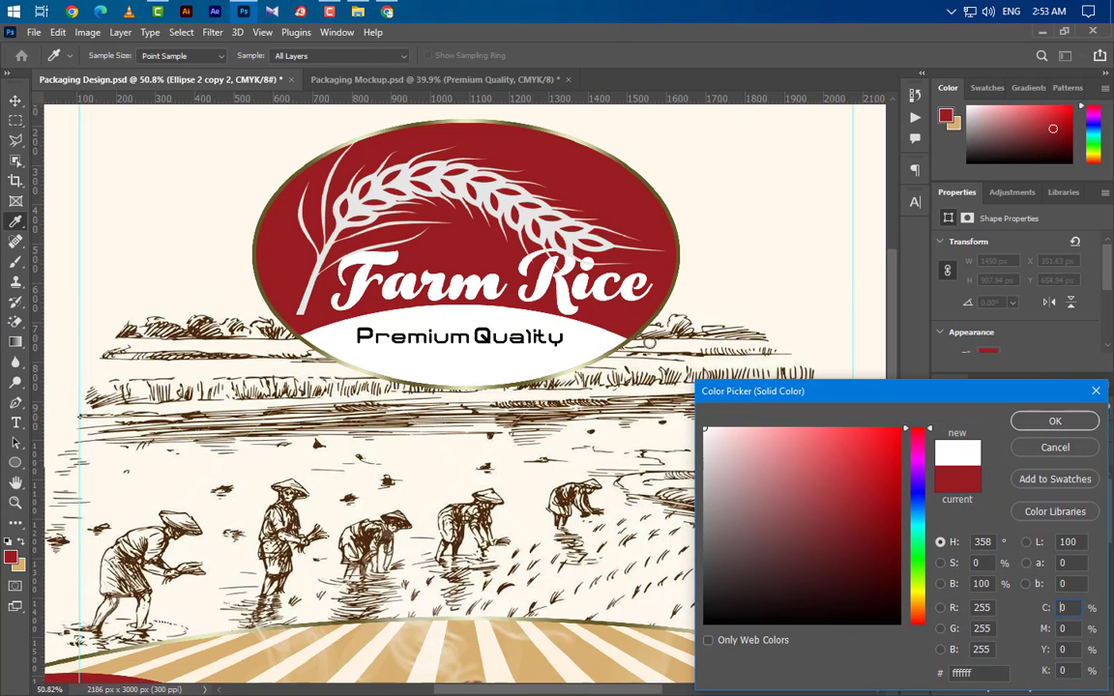
pyautogui.click(1049, 422)
# Centre the "Premium Quality" text horizontally on the logo ellipse, using the ellipse's outline as the alignment selection
pyautogui.press('ctrl')
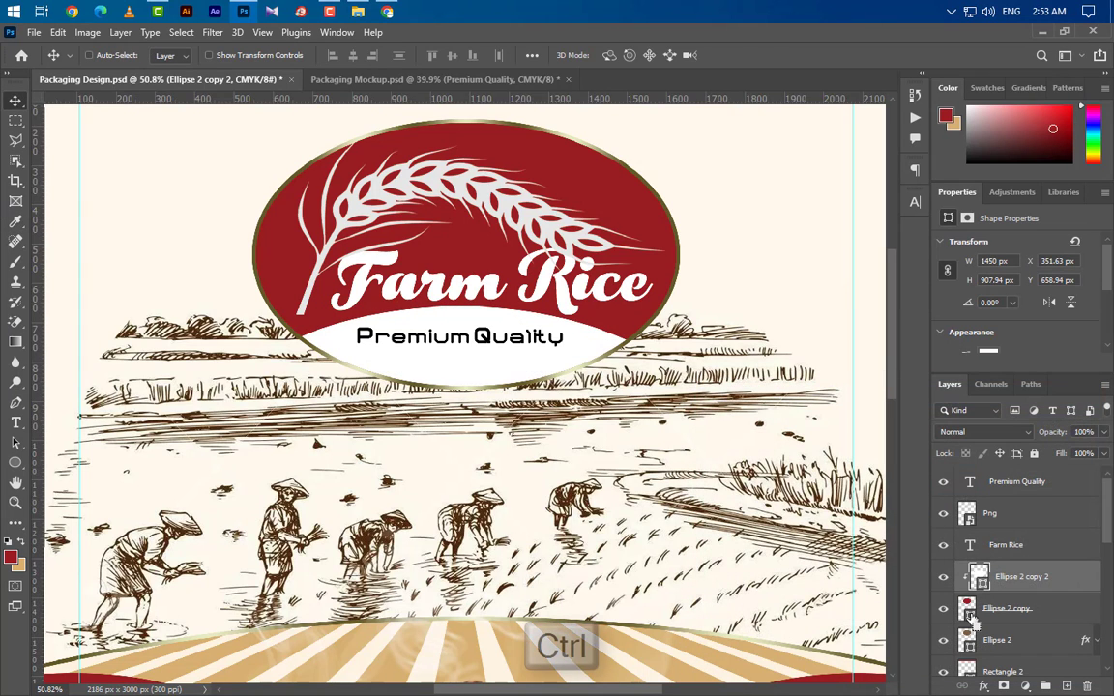
pyautogui.click(1015, 482)
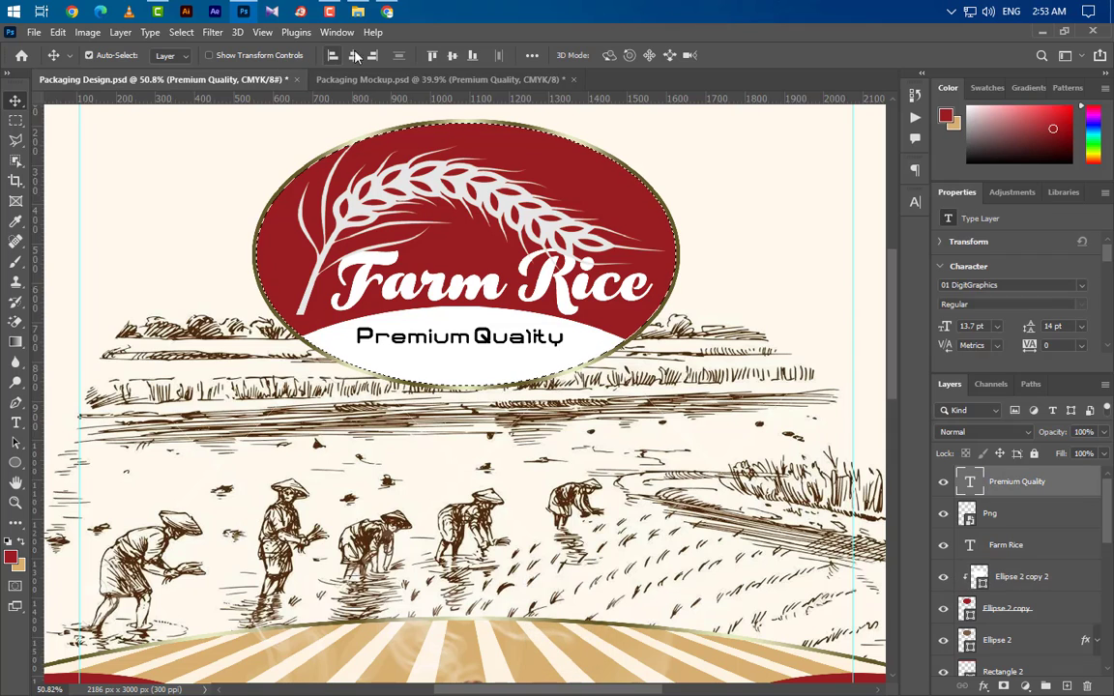
pyautogui.click(353, 55)
pyautogui.hotkey('ctrl', 'd')
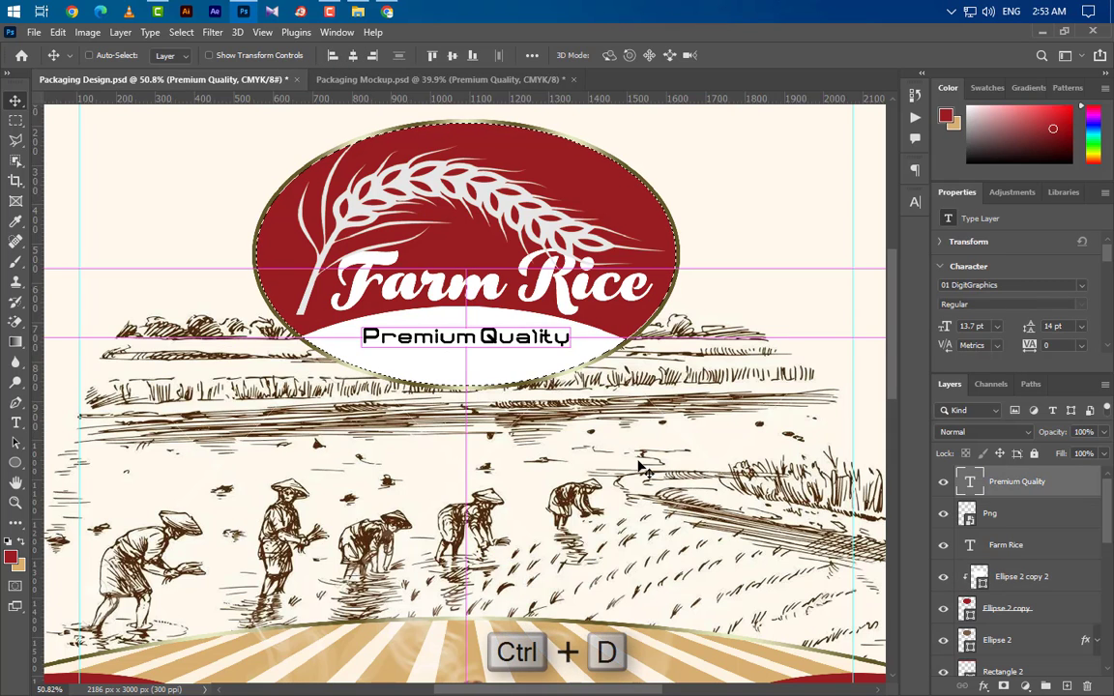
# Draw a 90 × 90 px square to the upper right of the logo, near the right guide
pyautogui.scroll(-1, 535, 367)
pyautogui.click(15, 463)
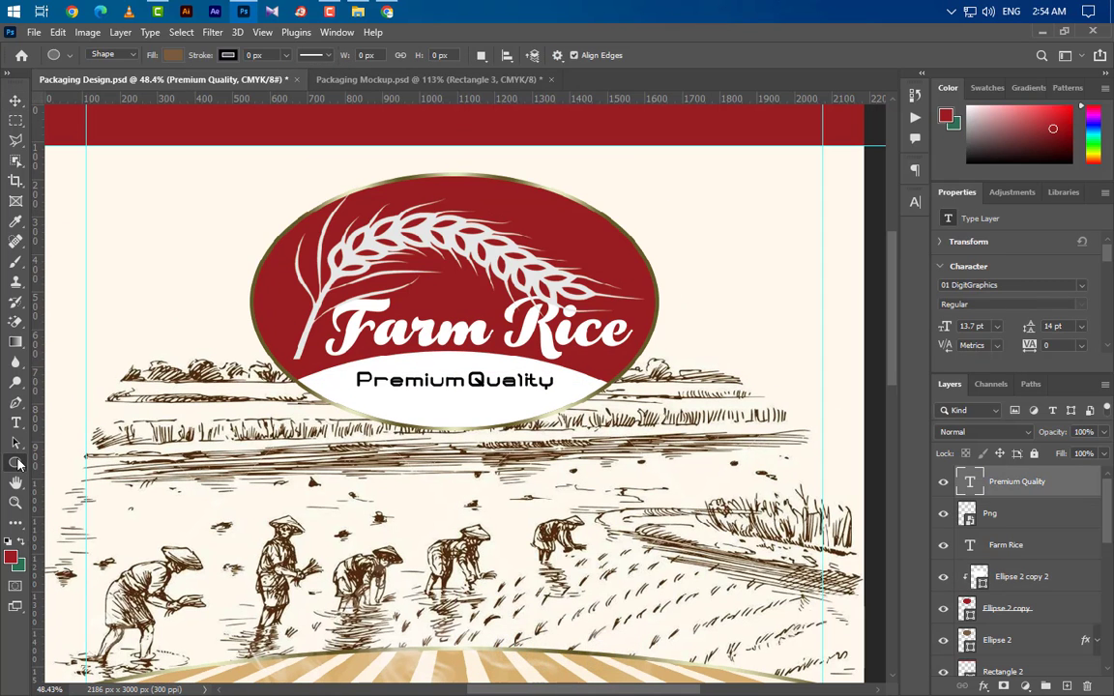
pyautogui.click(85, 463)
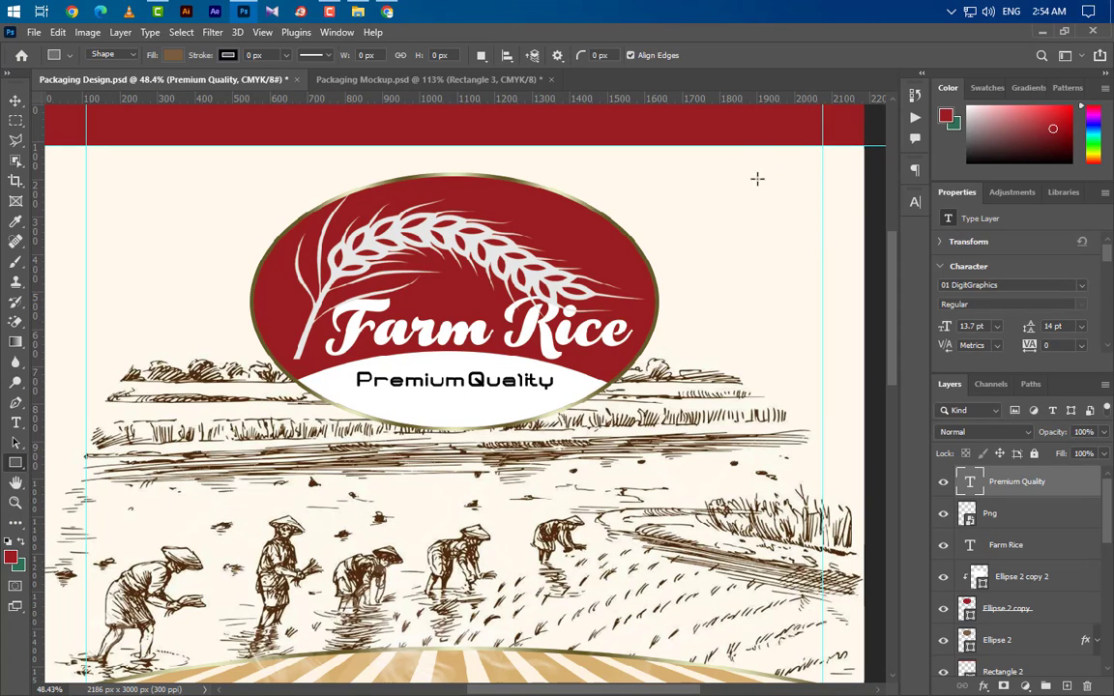
pyautogui.moveTo(745, 169); pyautogui.dragTo(802, 223)
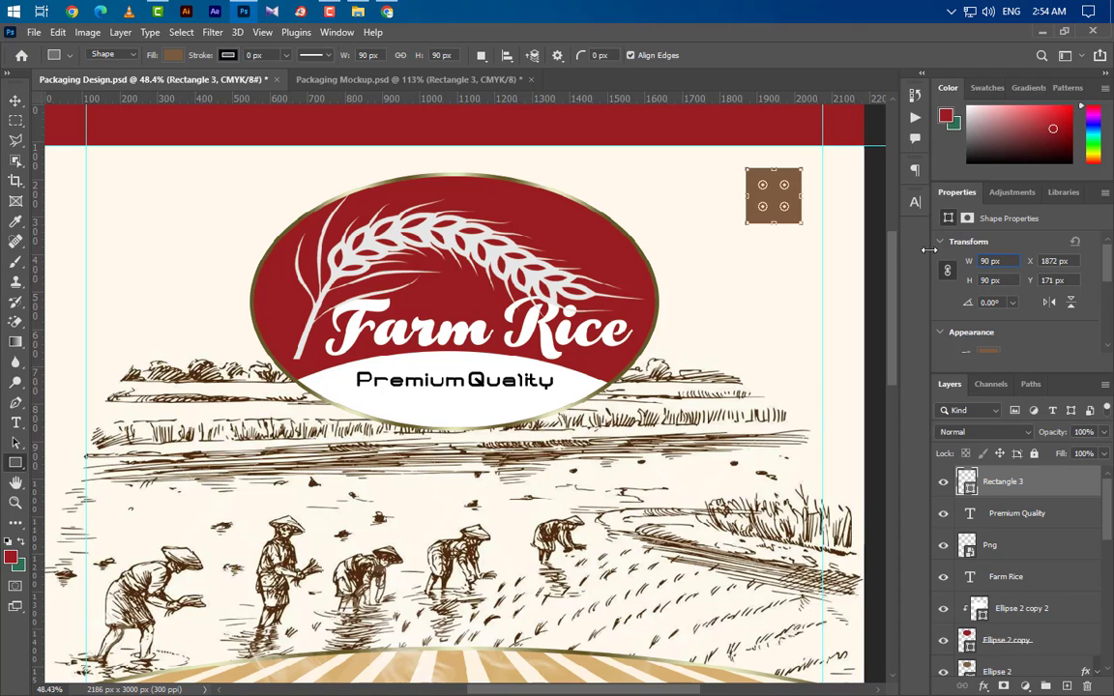
pyautogui.press('Return')
# Give the small square a 5 px stroke and remove its fill
pyautogui.moveTo(253, 58); pyautogui.dragTo(232, 58)
pyautogui.write('5')
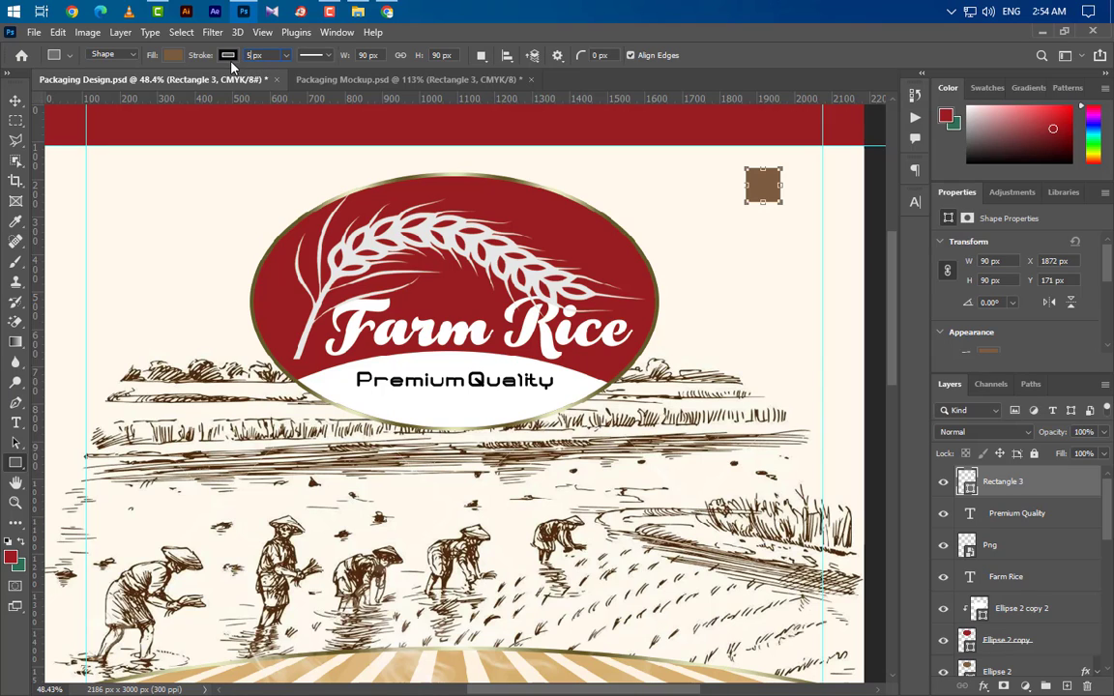
pyautogui.click(175, 55)
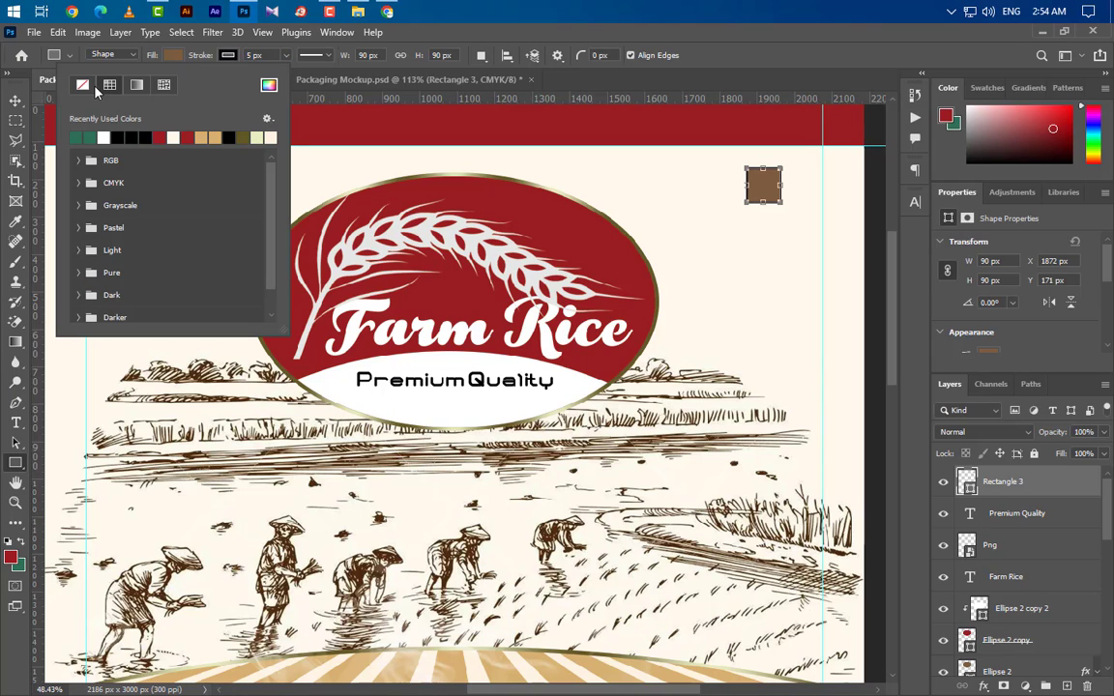
pyautogui.click(83, 85)
pyautogui.click(15, 100)
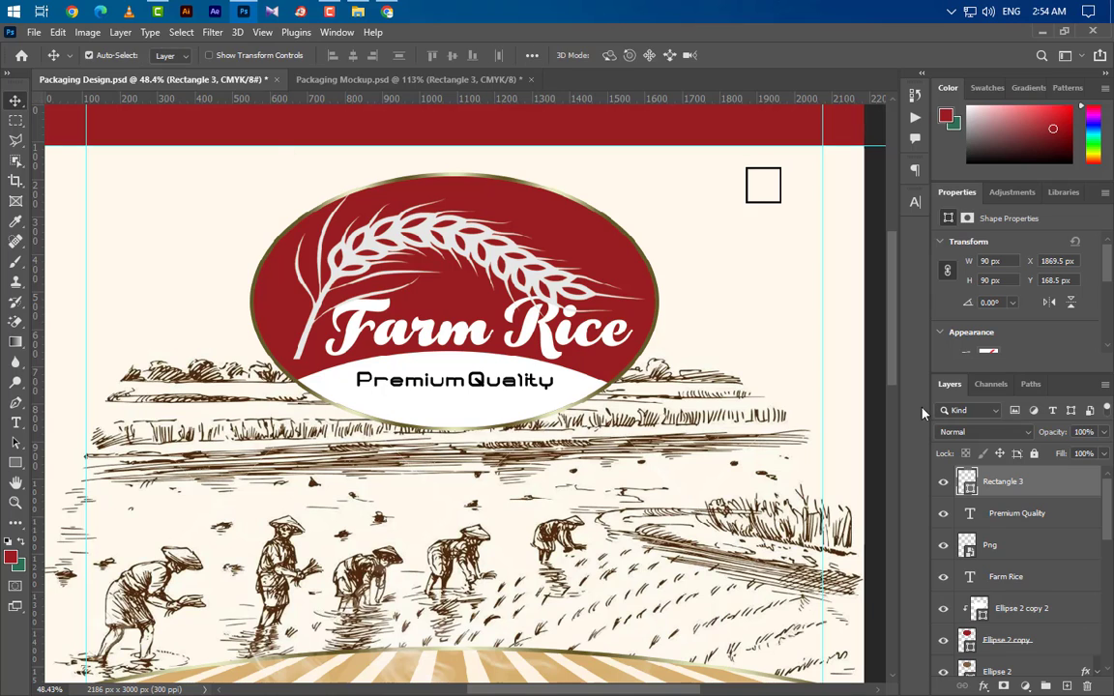
# Apply a Color Overlay in the green background colour (2f7055) to the small square
pyautogui.doubleClick(1049, 480)
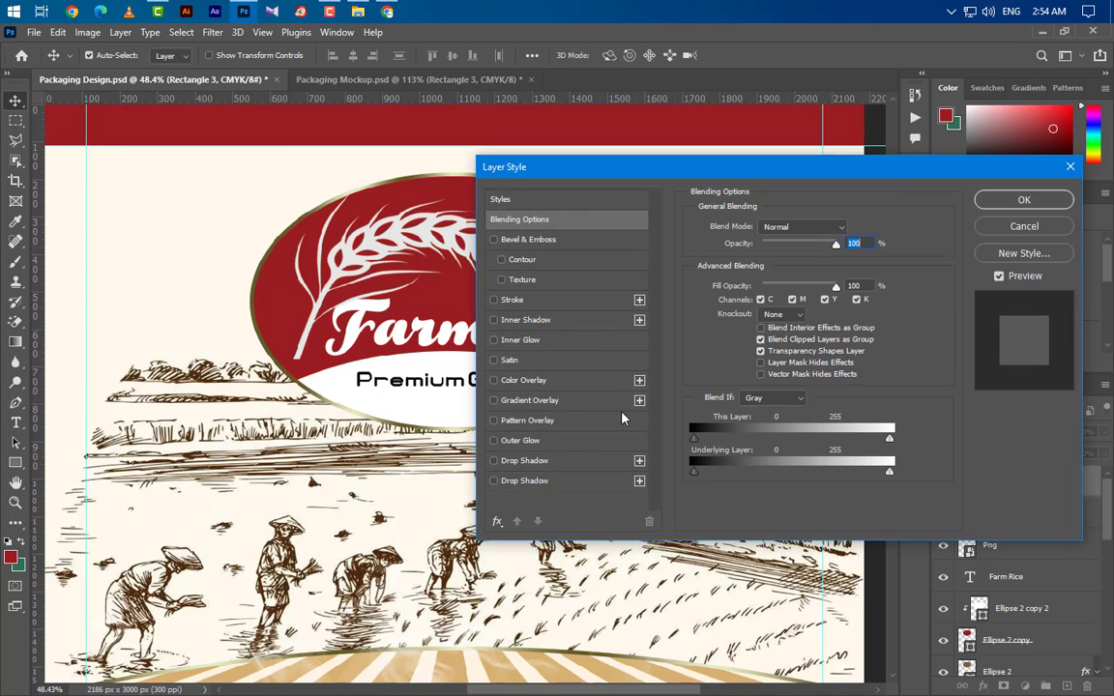
pyautogui.click(523, 380)
pyautogui.click(851, 230)
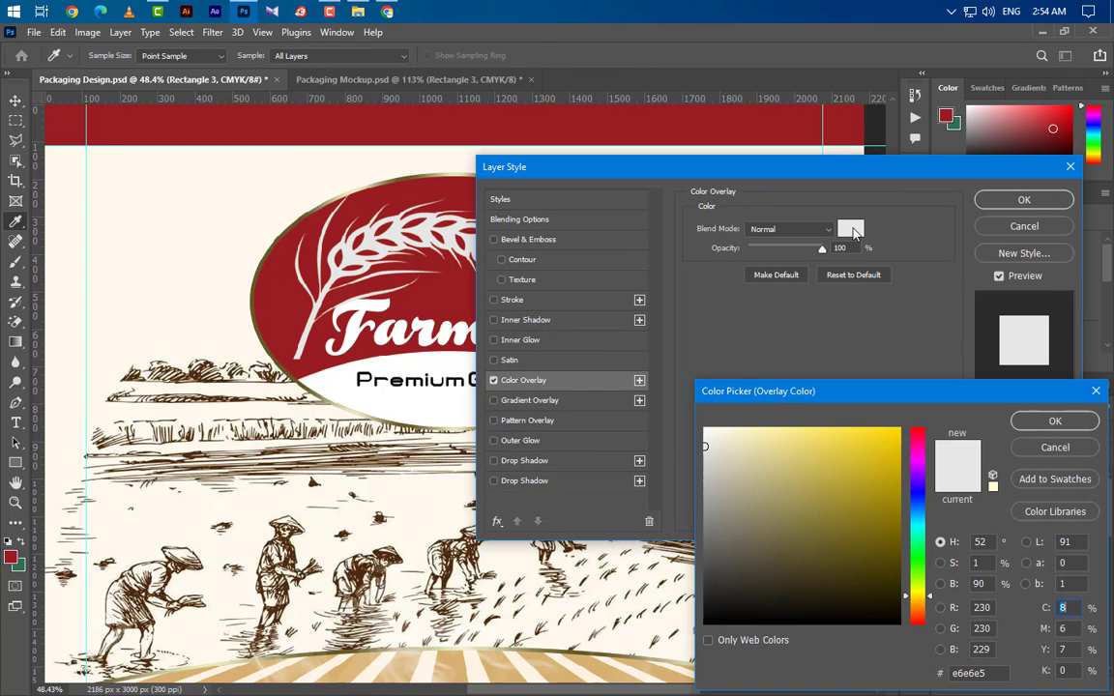
pyautogui.click(20, 567)
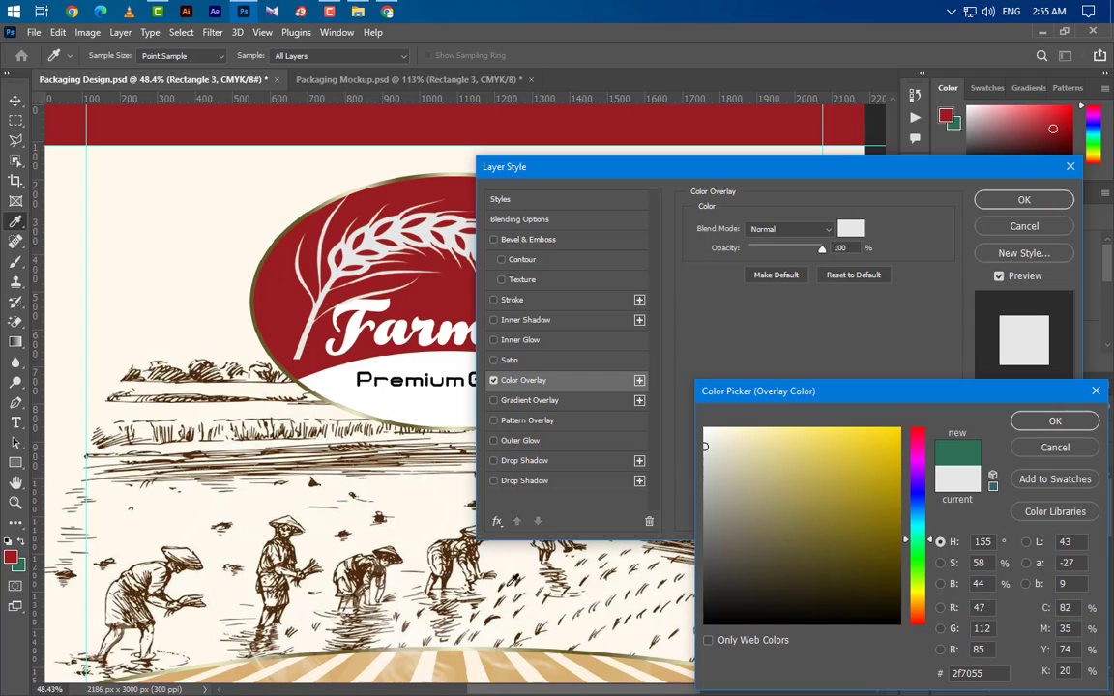
pyautogui.click(1068, 425)
pyautogui.click(1024, 200)
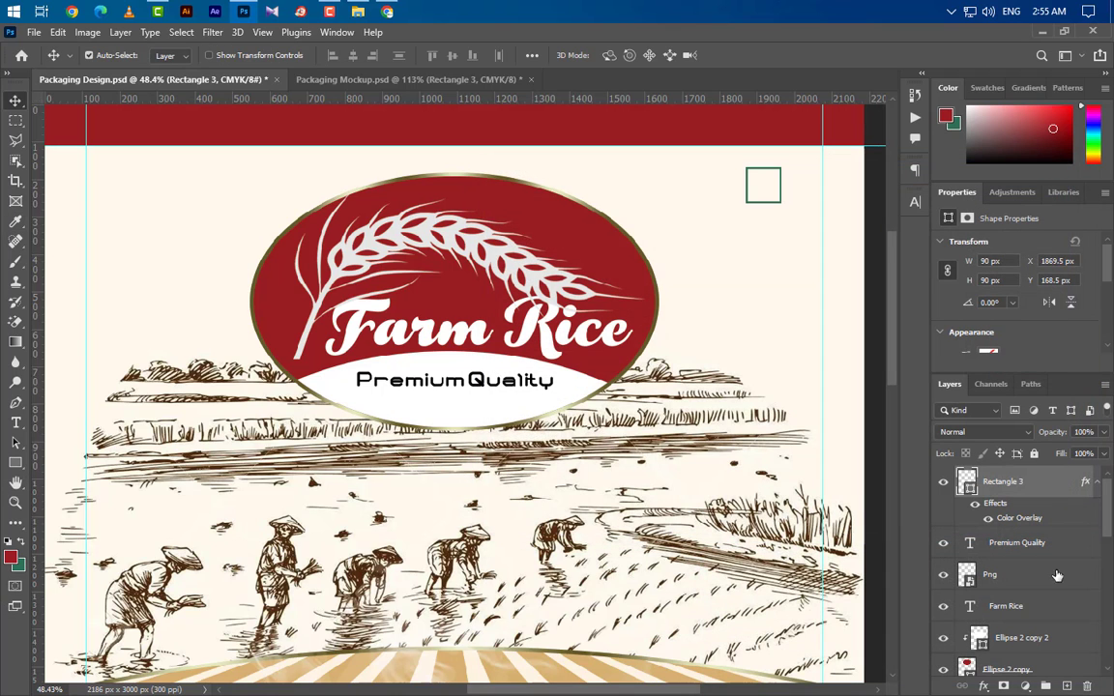
# Draw a circle inside the green square on a new layer and set its size to 40 × 40 px
pyautogui.hotkey('ctrl', 'shift', 'alt', 'n')
pyautogui.click(16, 462)
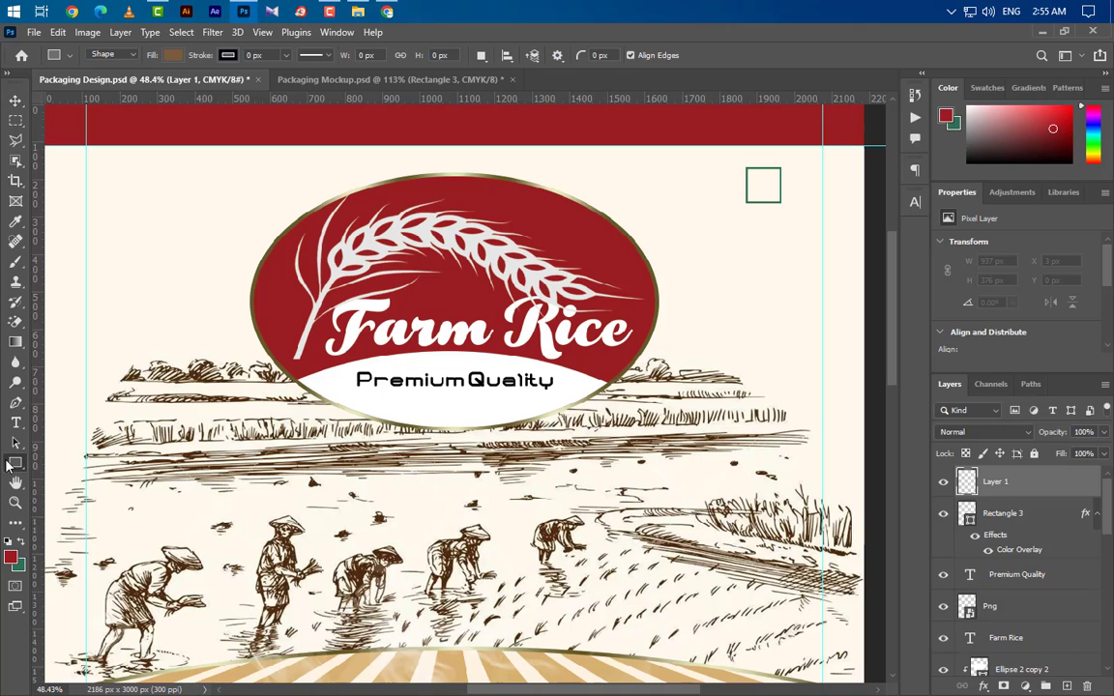
pyautogui.rightClick(15, 462)
pyautogui.click(68, 431)
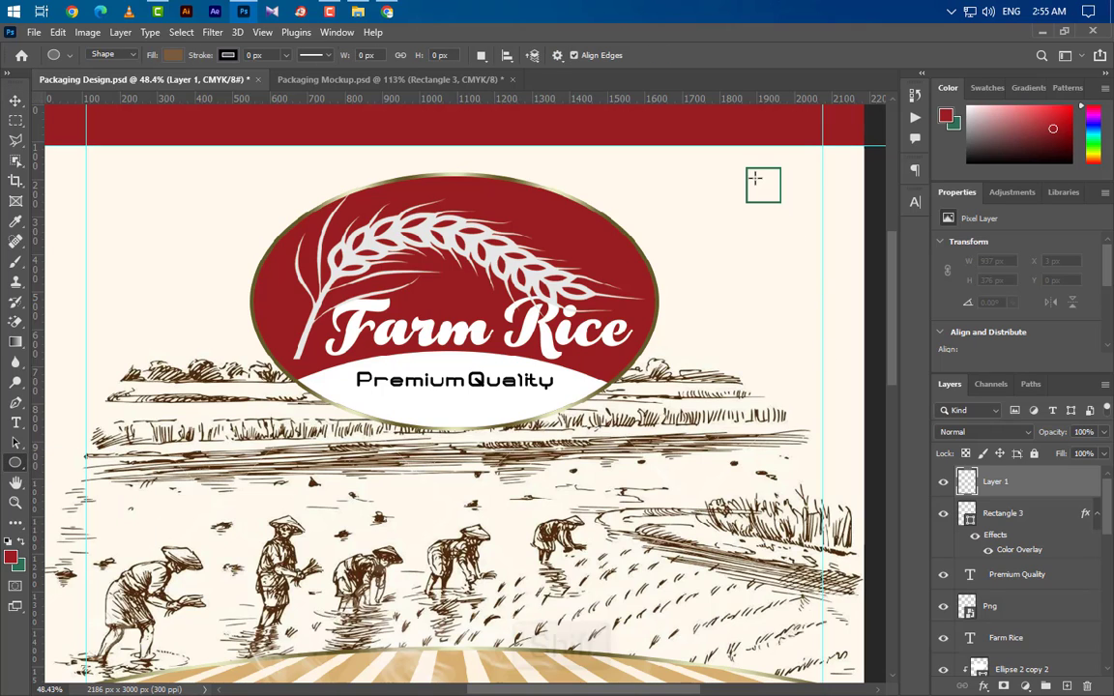
pyautogui.moveTo(756, 180); pyautogui.dragTo(769, 192)
pyautogui.click(991, 261)
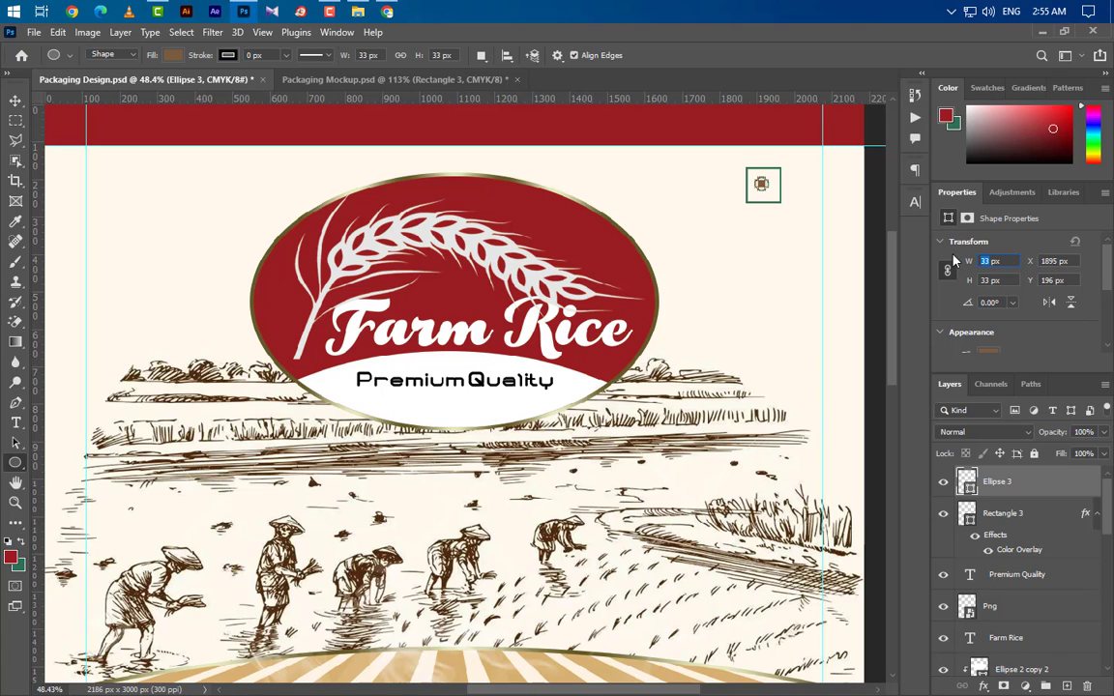
pyautogui.write('40')
pyautogui.press('Return')
# Fill the circle with green 2f7055 and centre it within the square outline
pyautogui.click(19, 569)
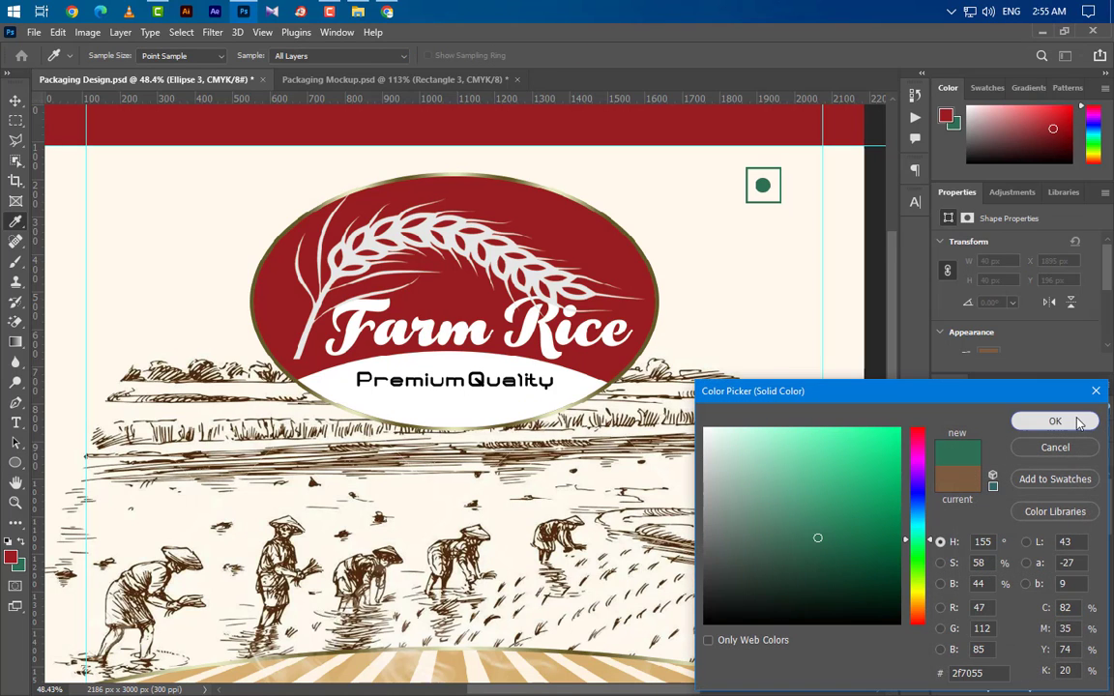
pyautogui.click(1076, 423)
pyautogui.press('ctrl')
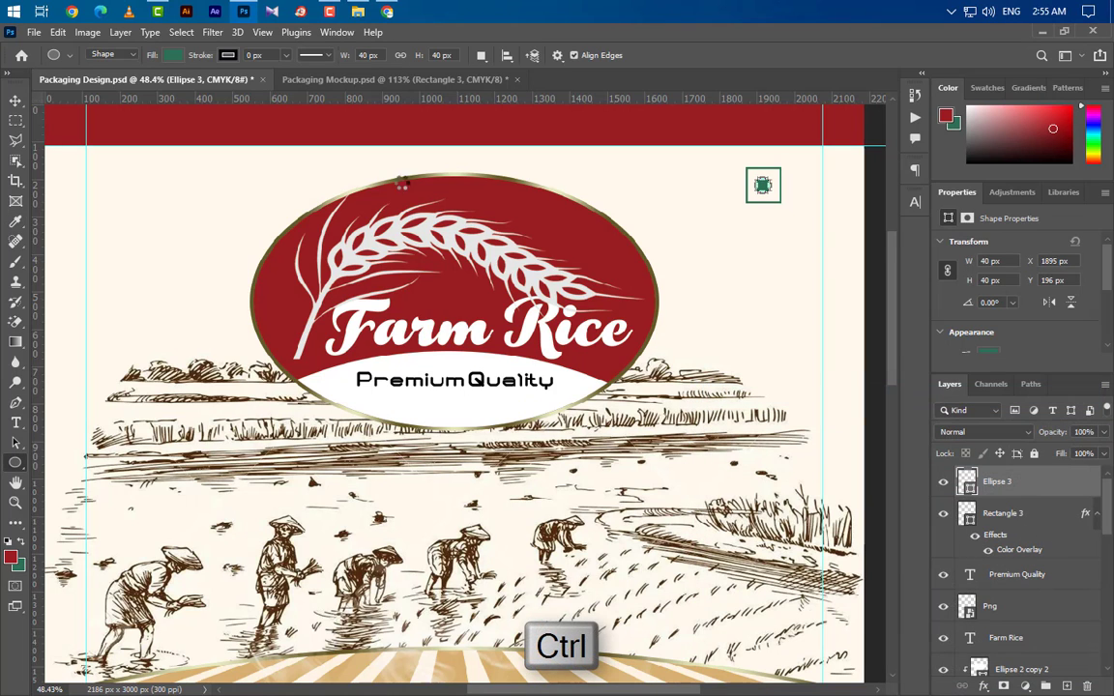
pyautogui.click(17, 100)
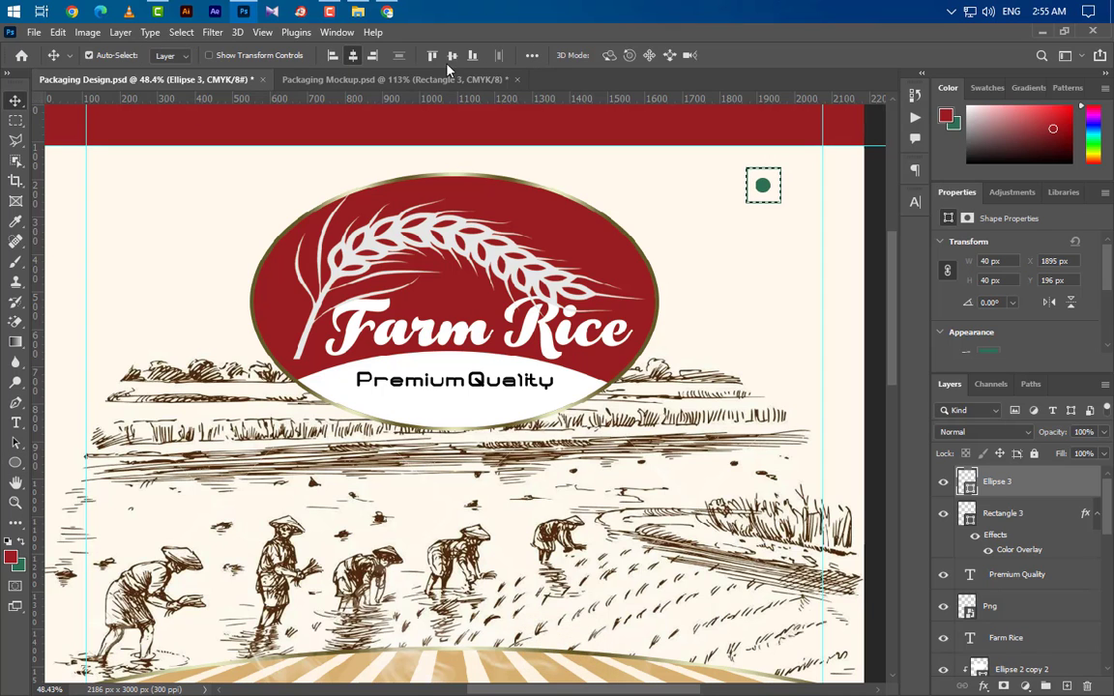
pyautogui.hotkey('ctrl', 'd')
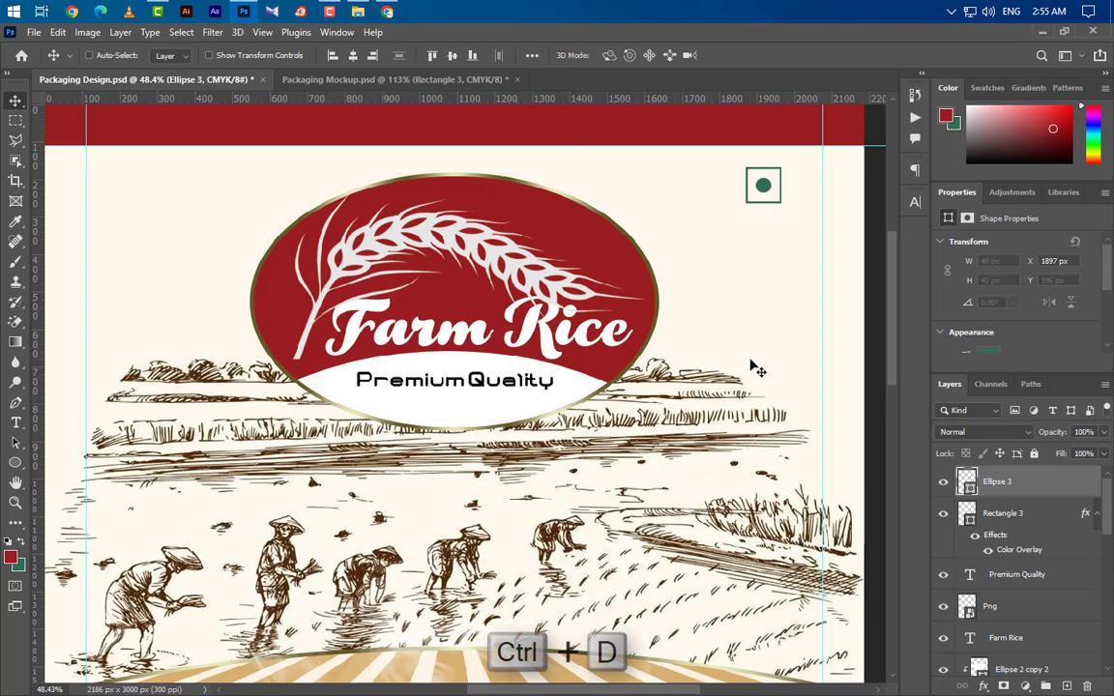
# Draw a curved corner shape about 535 × 379 px with the Pen tool over the packaging's lower-right corner
pyautogui.scroll(-3, 549, 263)
pyautogui.scroll(5, 554, 521)
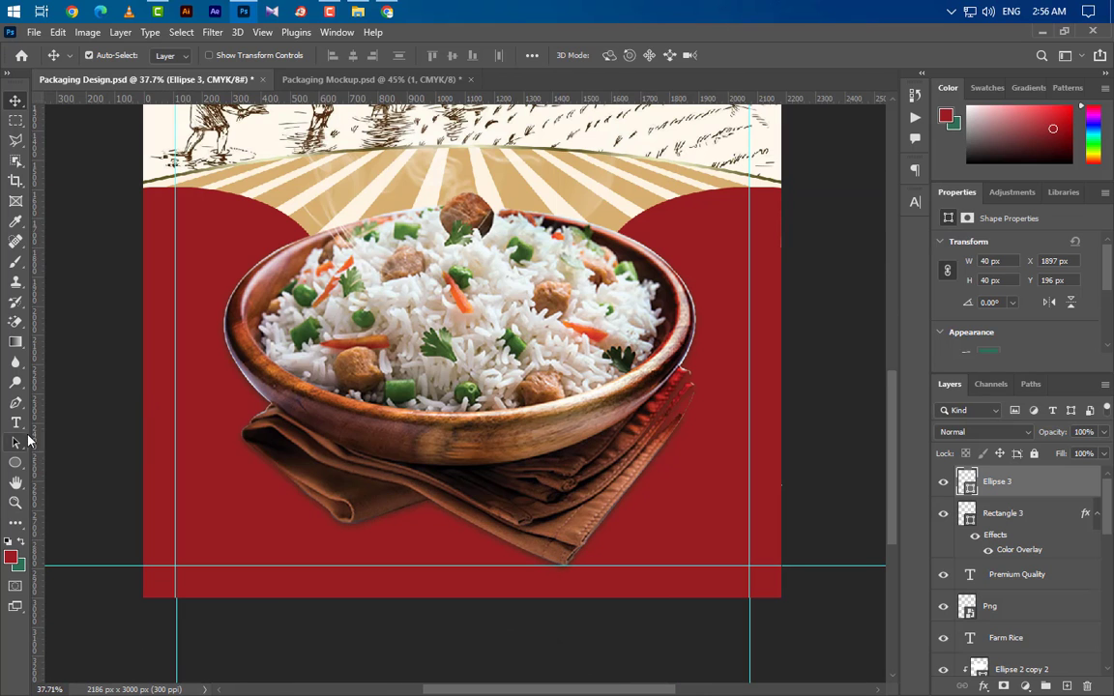
pyautogui.click(17, 404)
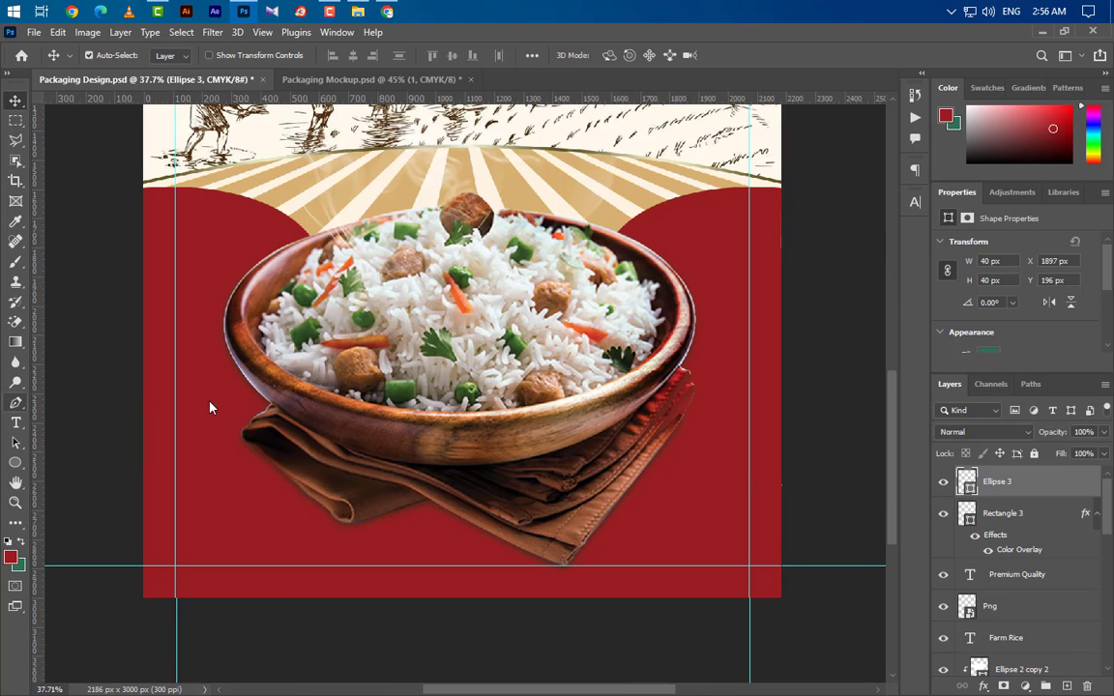
pyautogui.click(785, 488)
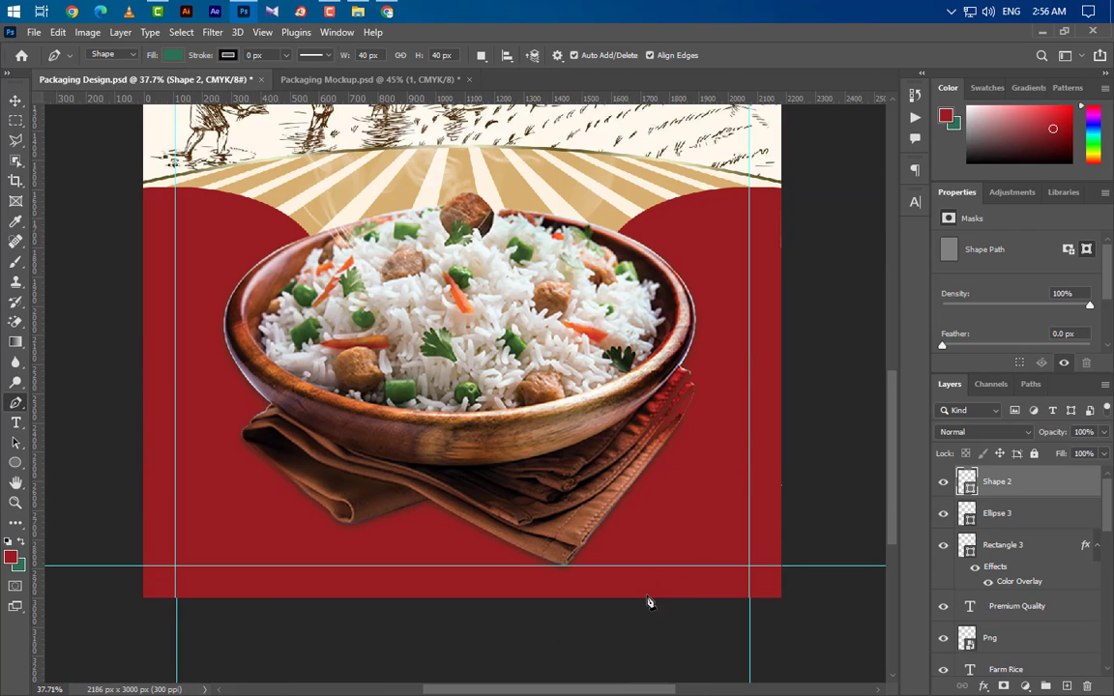
pyautogui.moveTo(631, 599); pyautogui.dragTo(610, 667)
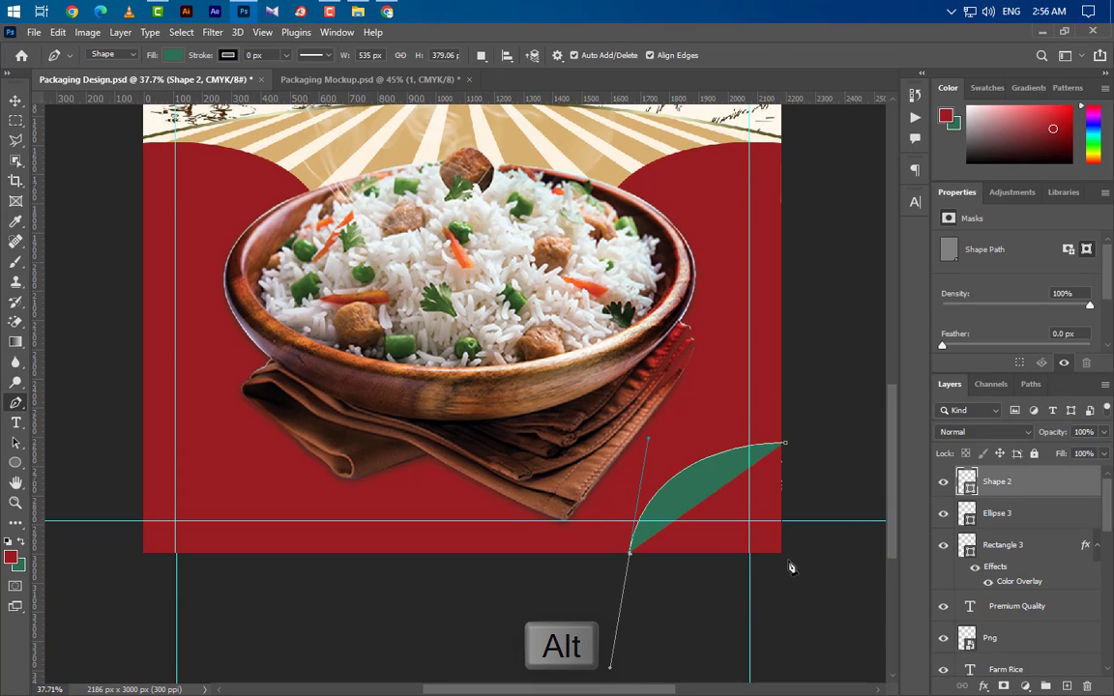
# Change the fill of the curved corner shape to white (ffffff)
pyautogui.doubleClick(970, 491)
pyautogui.moveTo(754, 512); pyautogui.dragTo(701, 423)
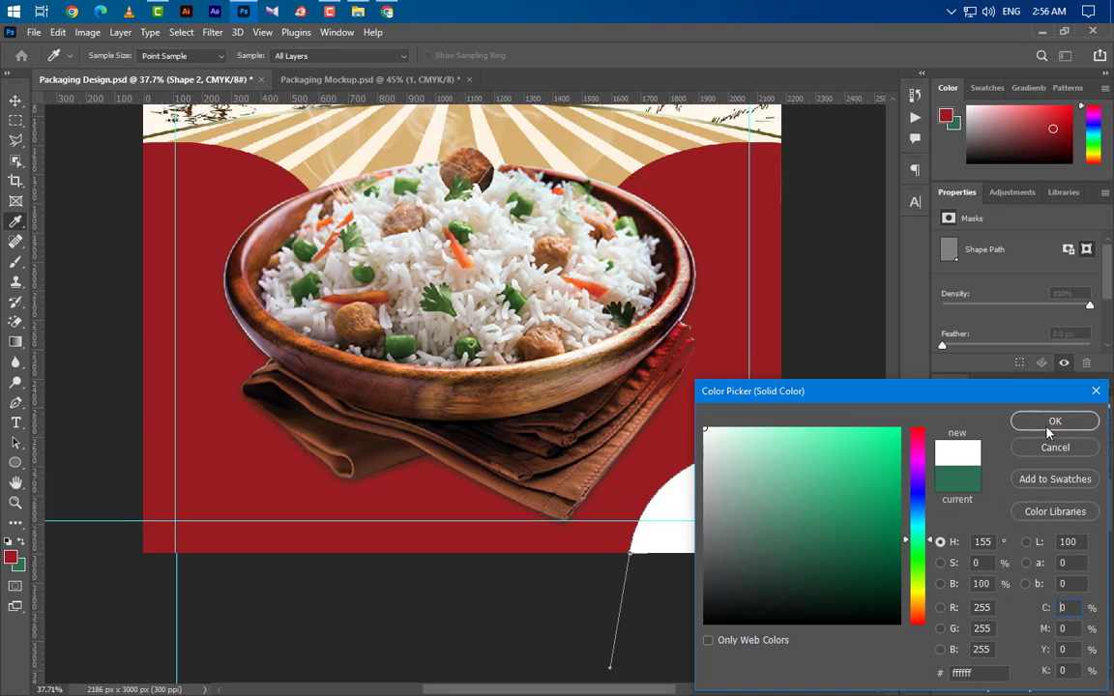
pyautogui.click(1052, 426)
# Add the text "1" in Poppins SemiBold at 40 pt and place it inside the white corner shape
pyautogui.press('t')
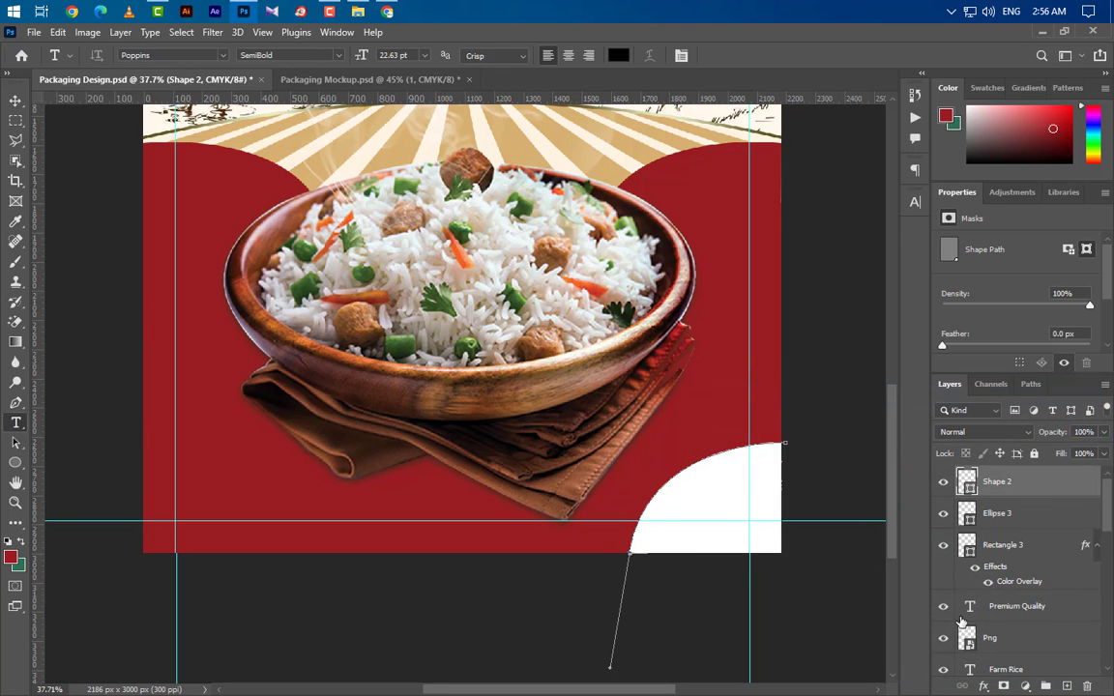
pyautogui.click(1064, 687)
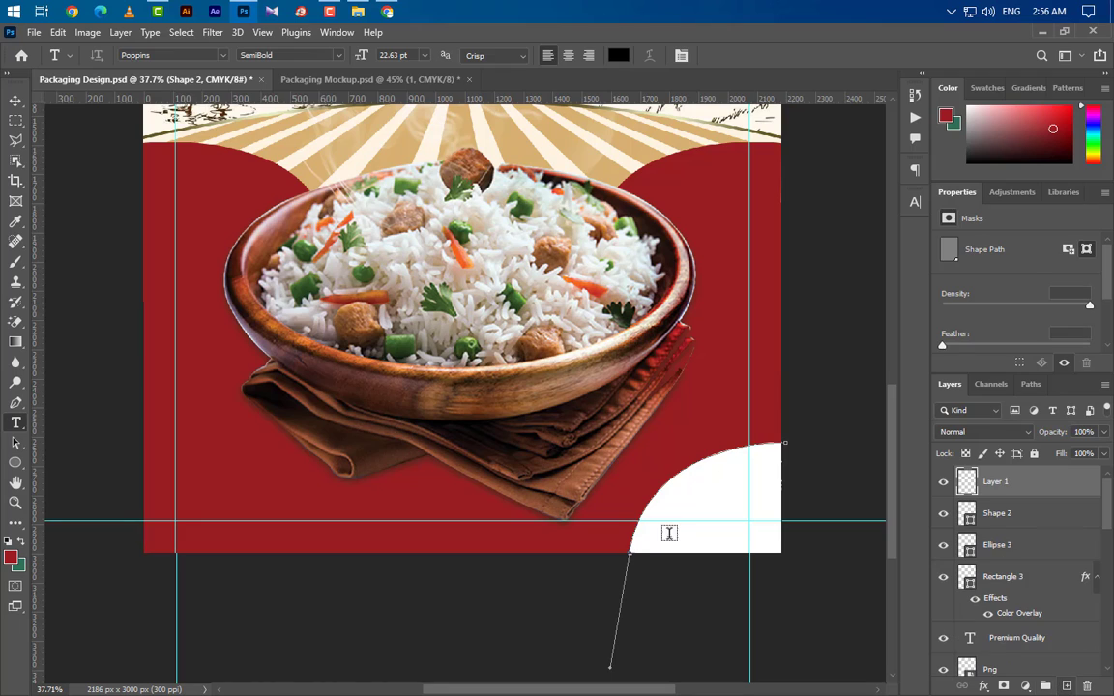
pyautogui.click(732, 520)
pyautogui.press('BackSpace')
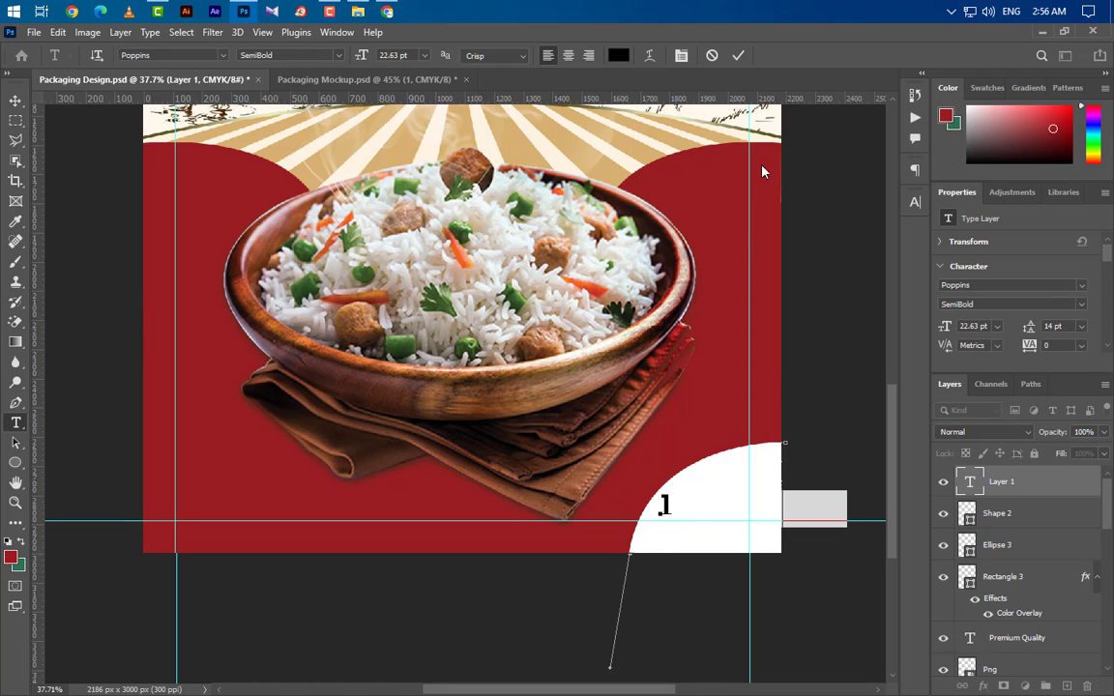
pyautogui.hotkey('ctrl', 'Return')
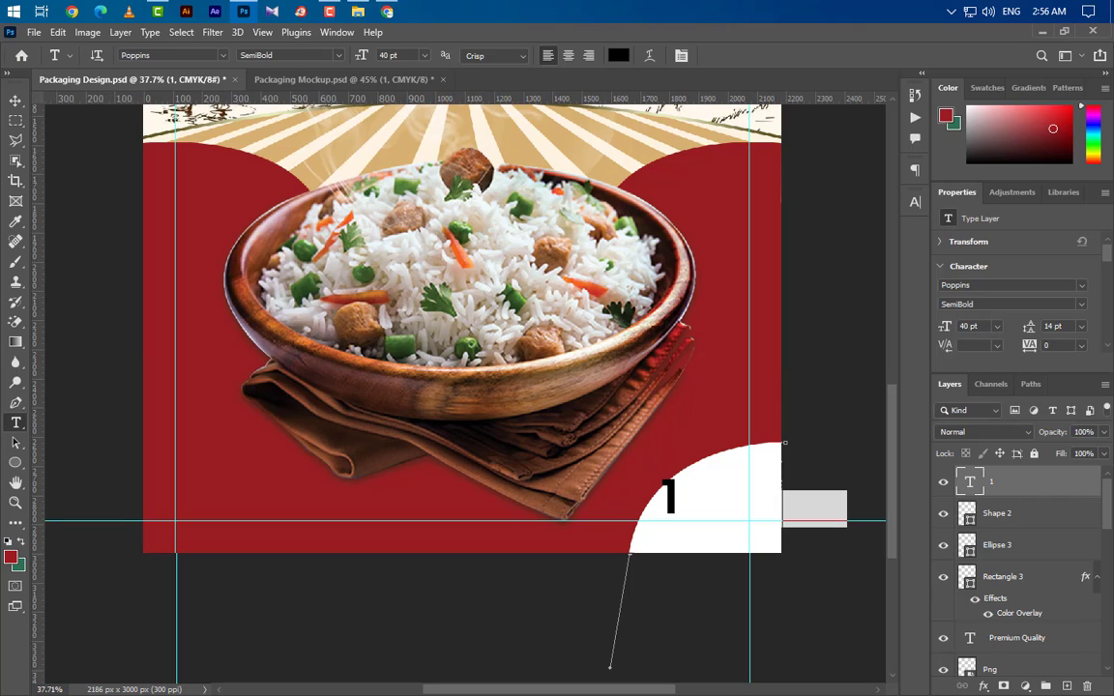
pyautogui.click(17, 102)
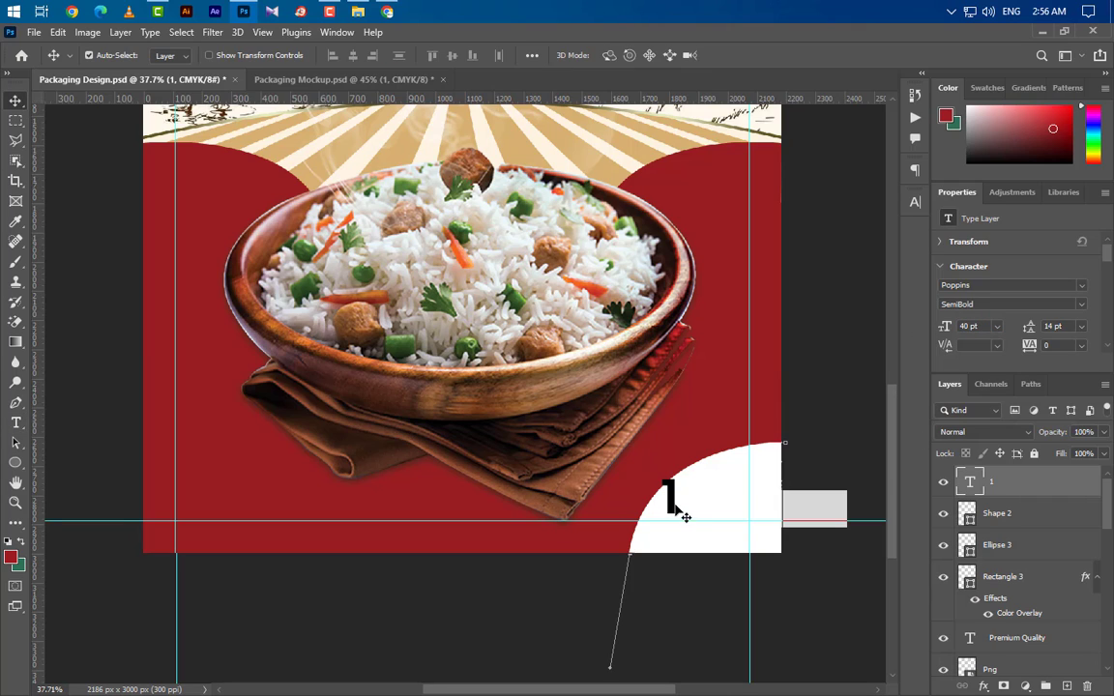
pyautogui.moveTo(680, 507); pyautogui.dragTo(697, 511)
# Add the text "Kg" beside the "1", set its size to 19 pt and move it closer to the number
pyautogui.click(17, 426)
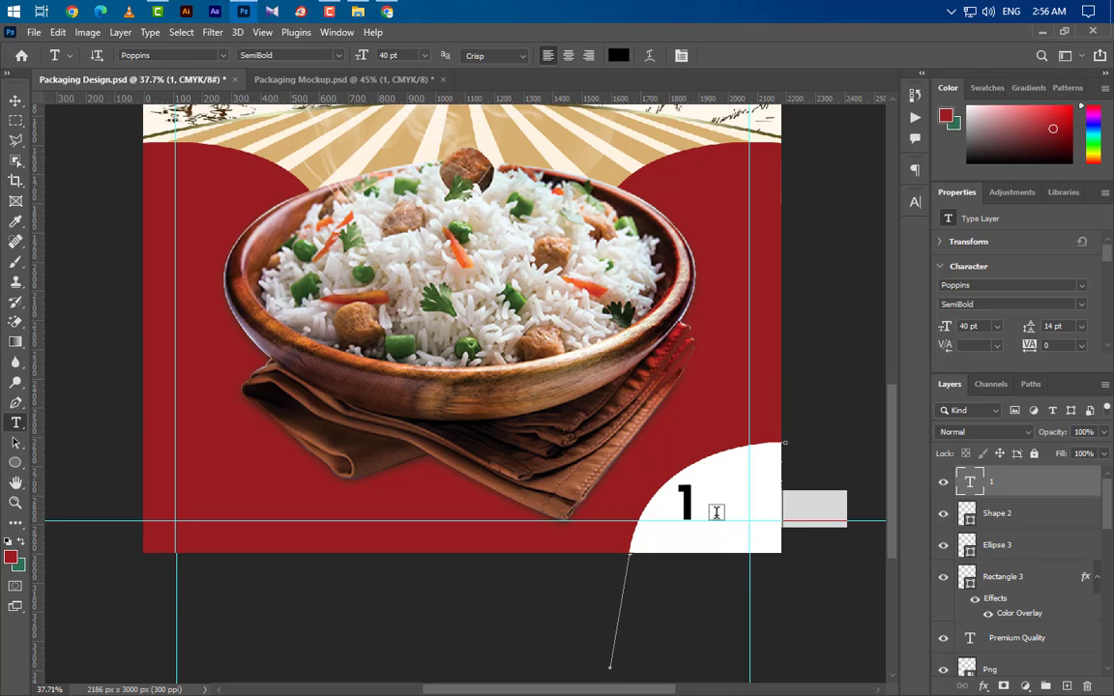
pyautogui.click(716, 511)
pyautogui.write('Kg')
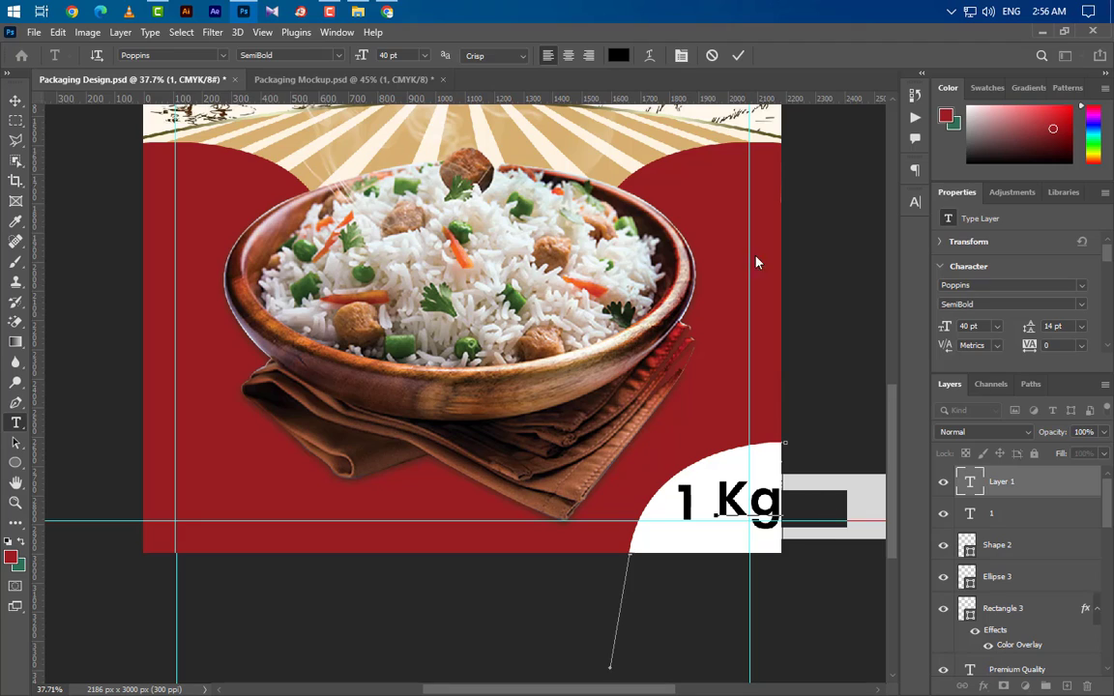
pyautogui.click(737, 57)
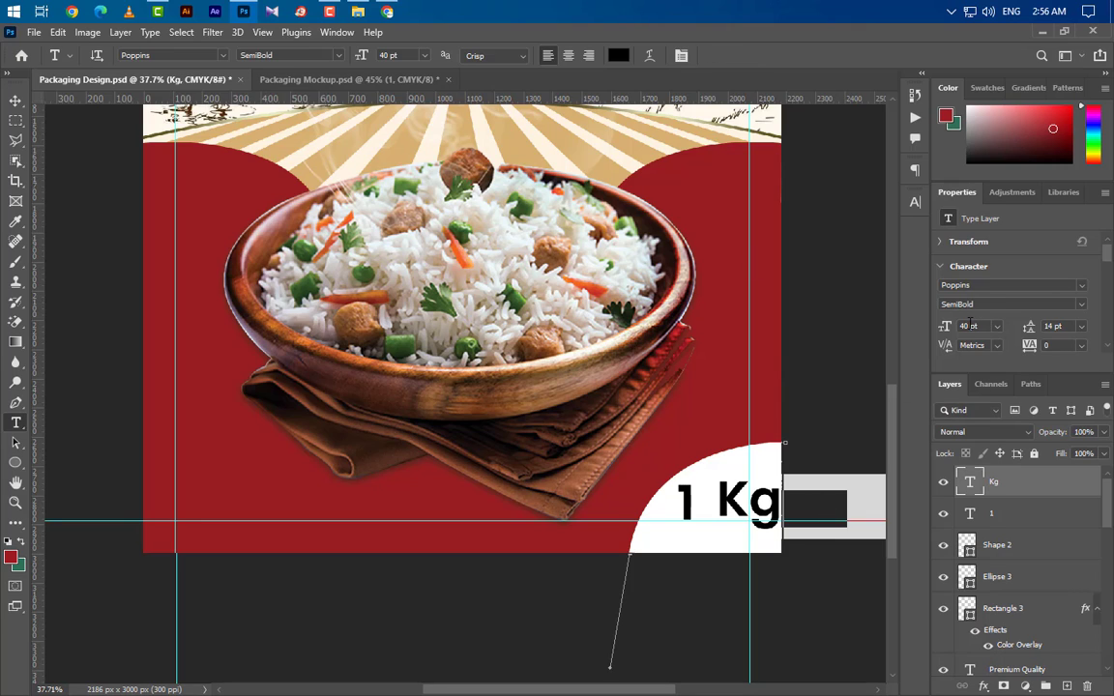
pyautogui.write('19')
pyautogui.press('Return')
pyautogui.click(16, 101)
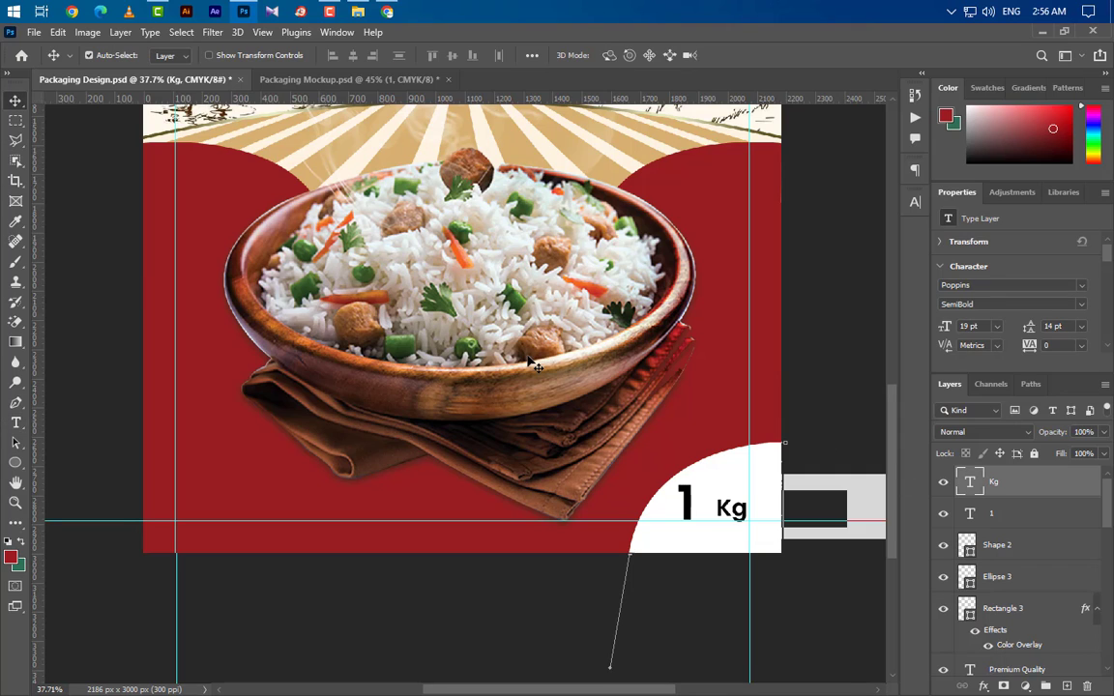
pyautogui.moveTo(726, 506); pyautogui.dragTo(722, 508)
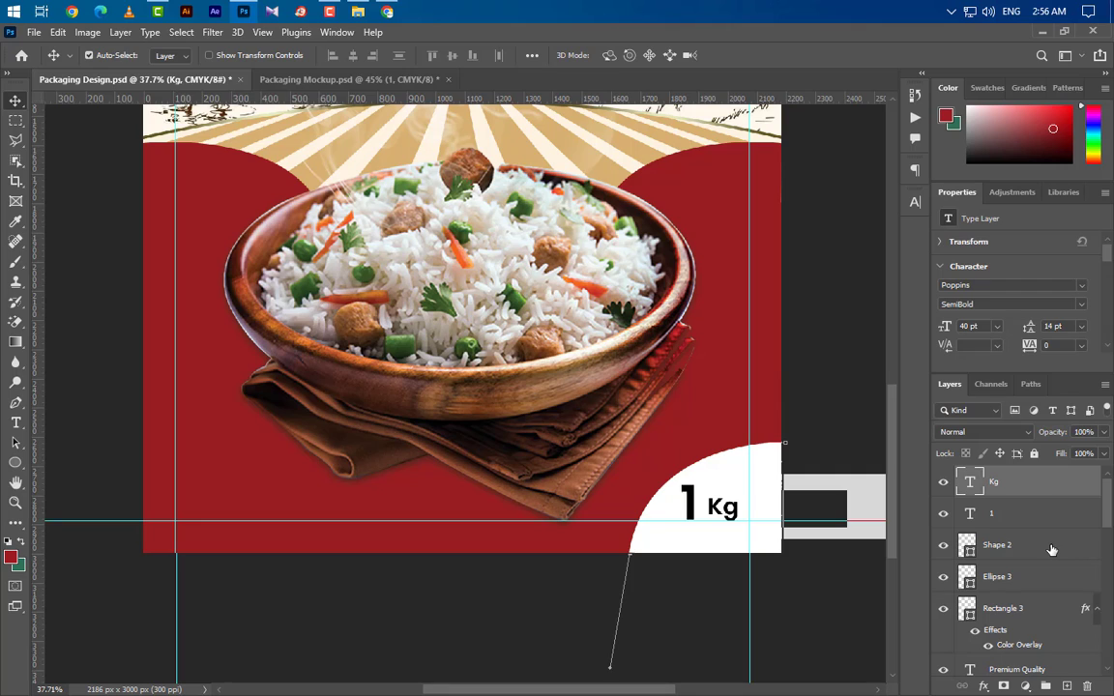
# Add the text "Net WT" at 6 pt and position it just above "Kg" in the white corner
pyautogui.click(1025, 514)
pyautogui.click(15, 422)
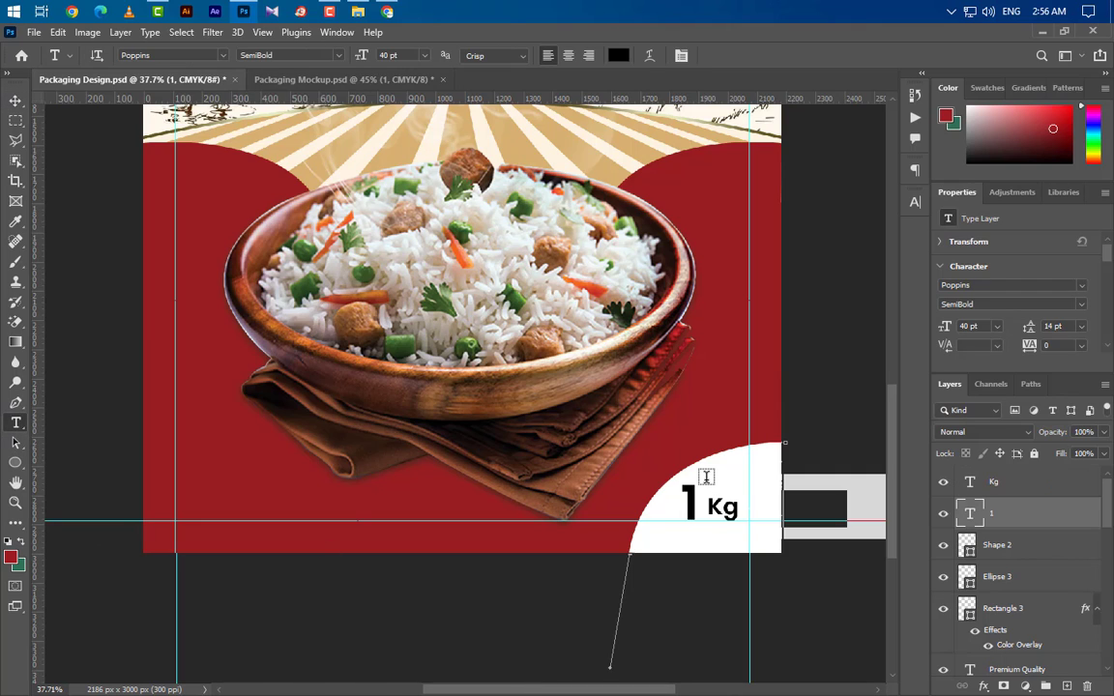
pyautogui.click(706, 477)
pyautogui.write('Net')
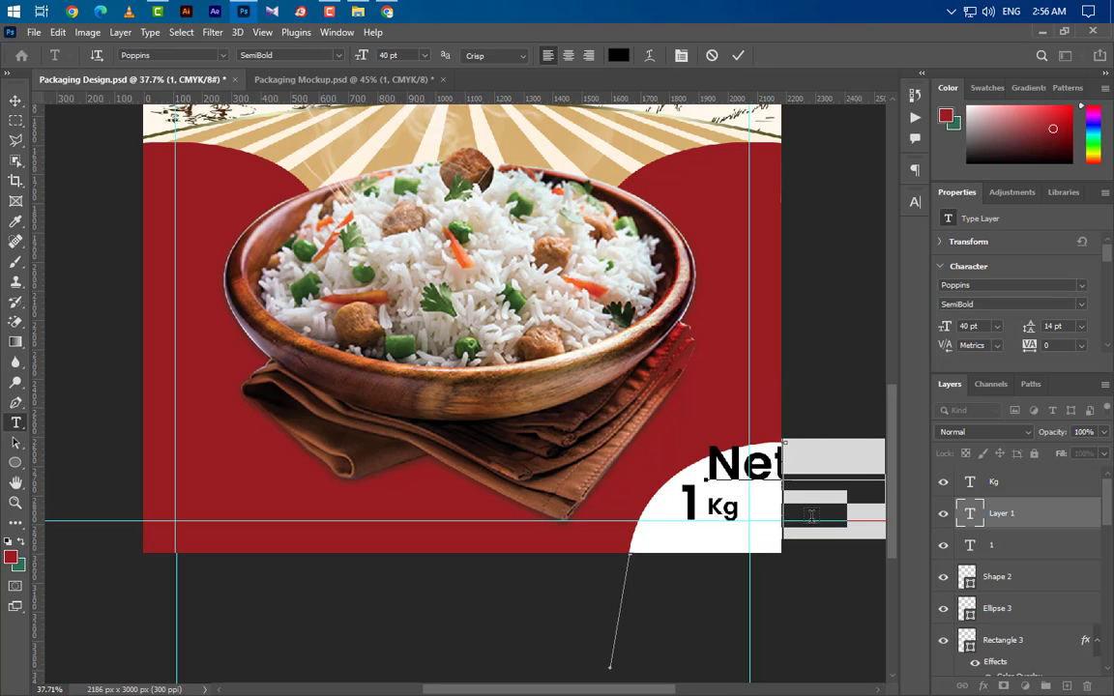
pyautogui.write(' WT')
pyautogui.click(736, 56)
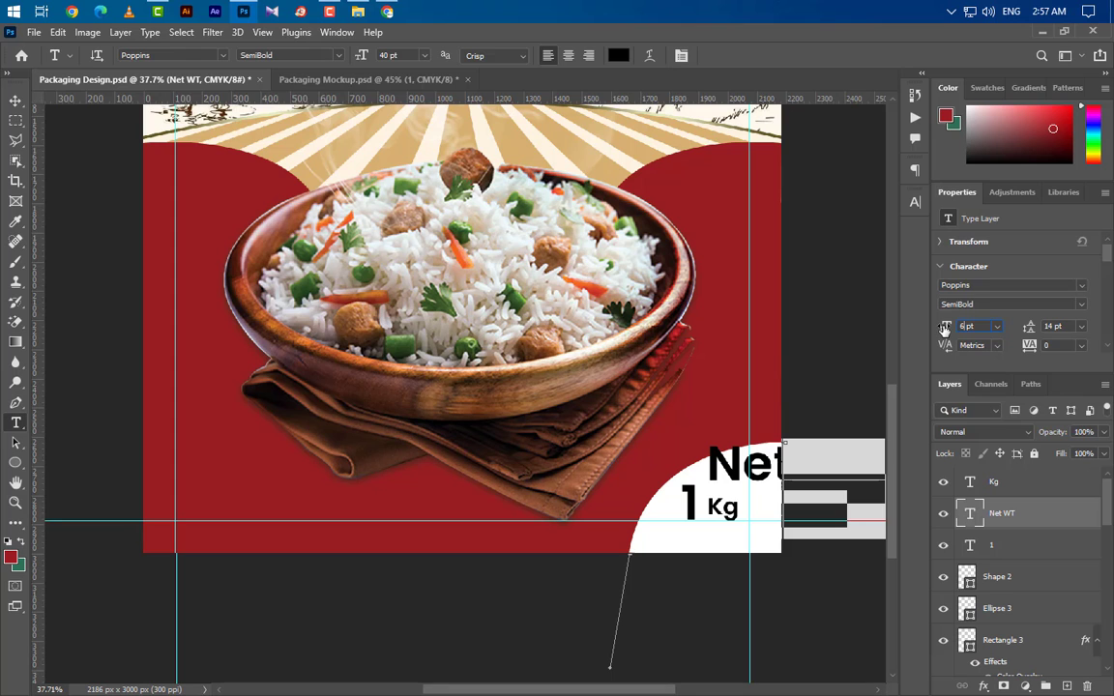
pyautogui.press('Return')
pyautogui.scroll(10, 758, 497)
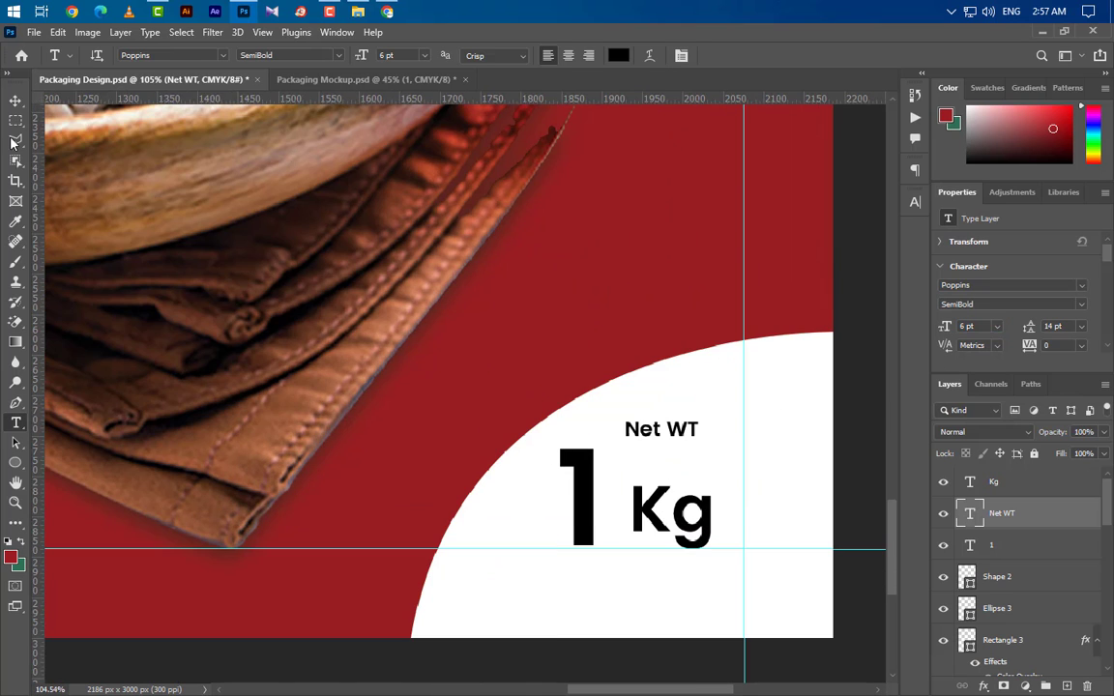
pyautogui.click(15, 99)
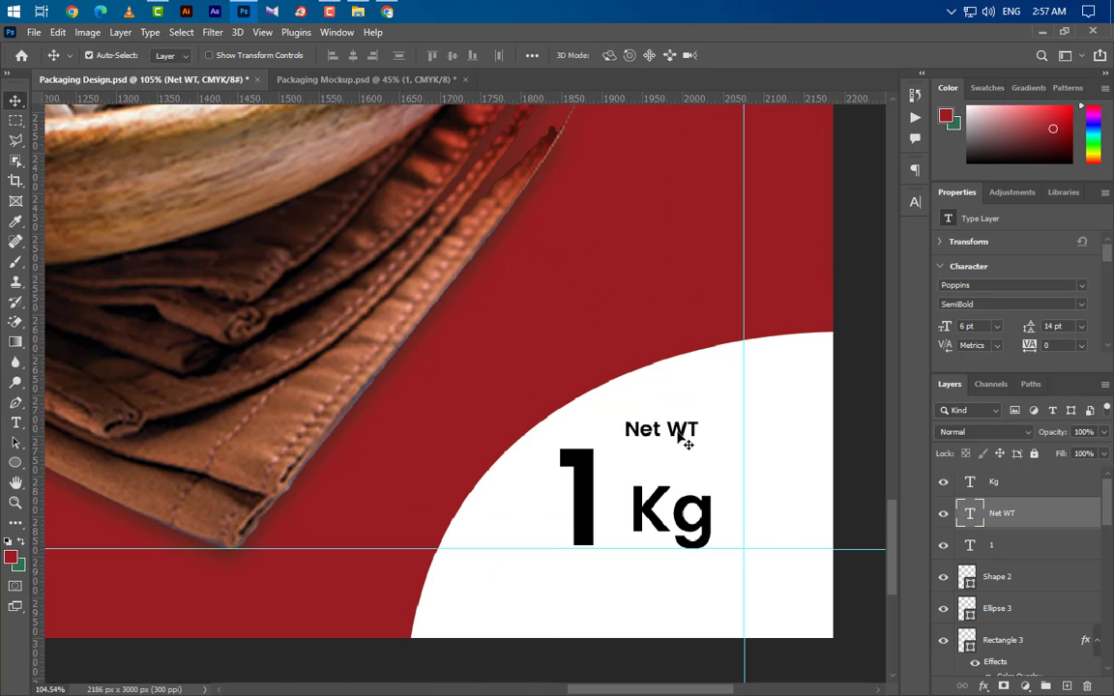
pyautogui.moveTo(678, 433); pyautogui.dragTo(691, 466)
# Place the Award image in the packaging's lower-left corner, within the margin guides
pyautogui.scroll(-1, 705, 543)
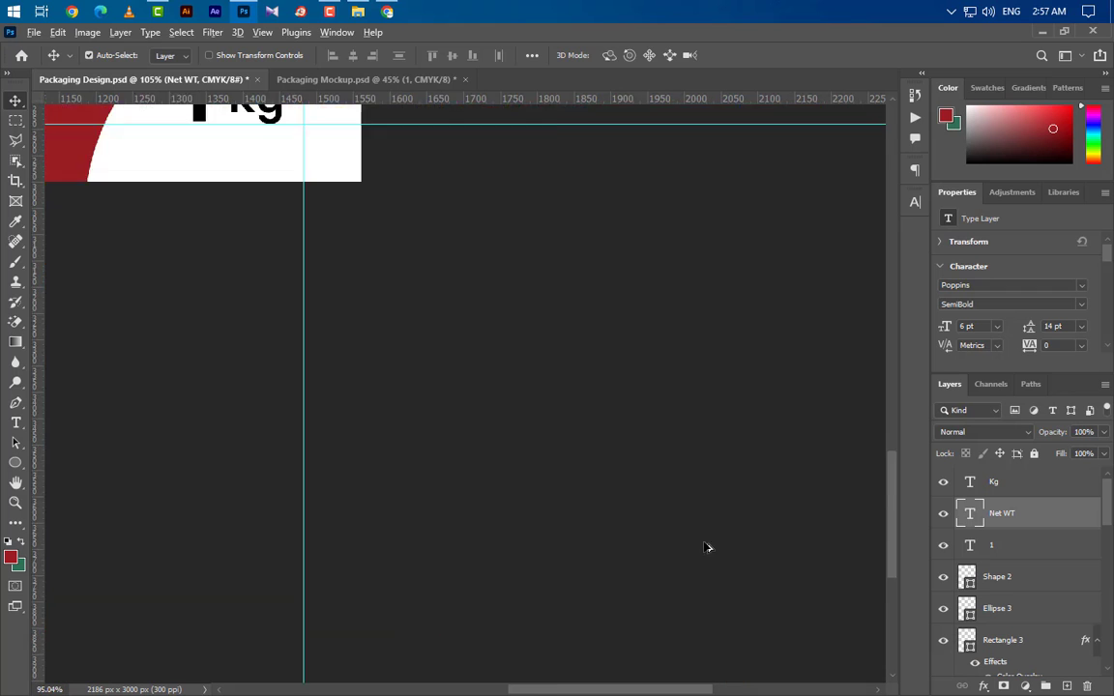
pyautogui.scroll(-10, 707, 549)
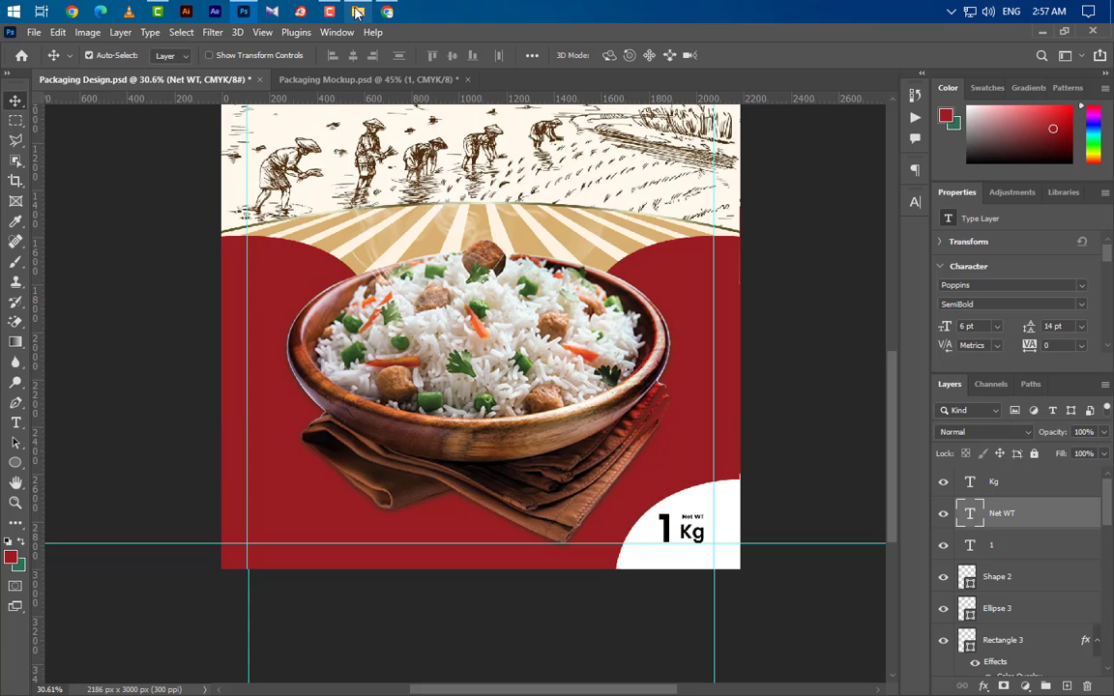
pyautogui.click(356, 11)
pyautogui.moveTo(179, 141); pyautogui.dragTo(432, 418)
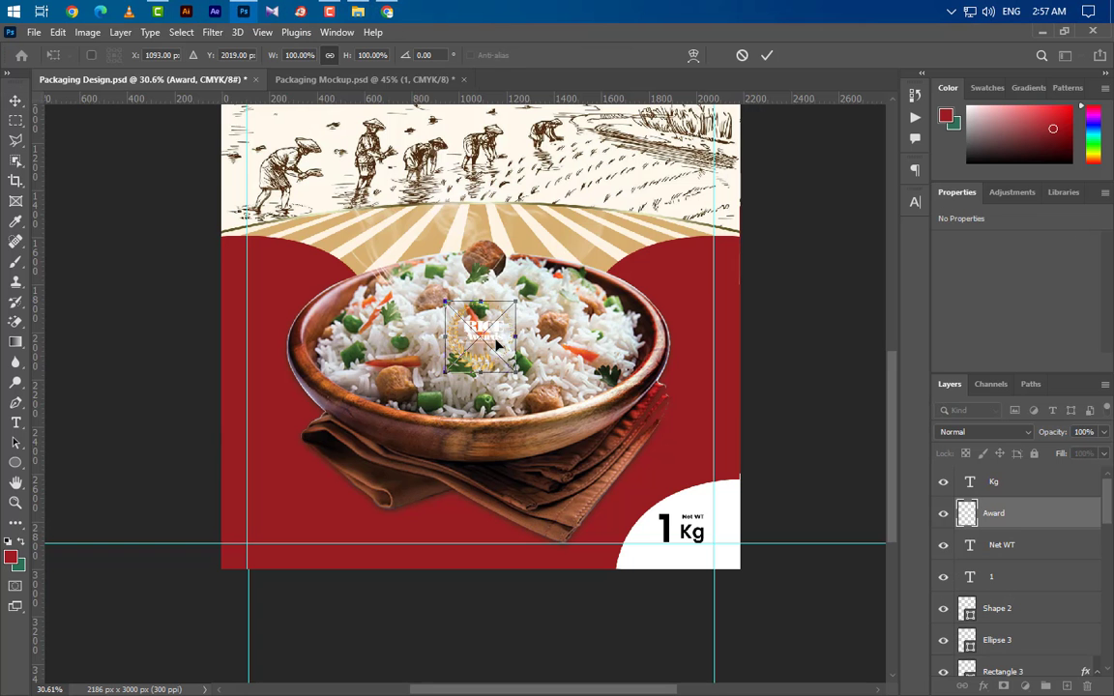
pyautogui.moveTo(443, 332); pyautogui.dragTo(300, 511)
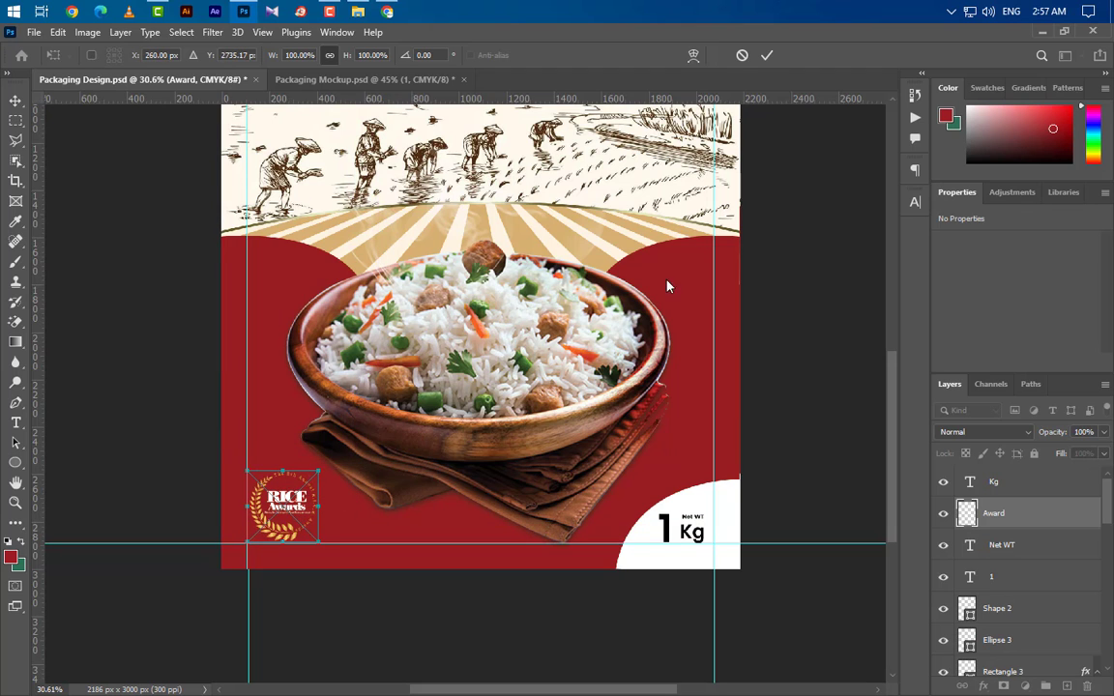
pyautogui.click(766, 55)
# Open the foil pack mockup's REPLACE THIS ONLY smart object and bring in a merged copy of all packaging design layers
pyautogui.scroll(-3, 401, 523)
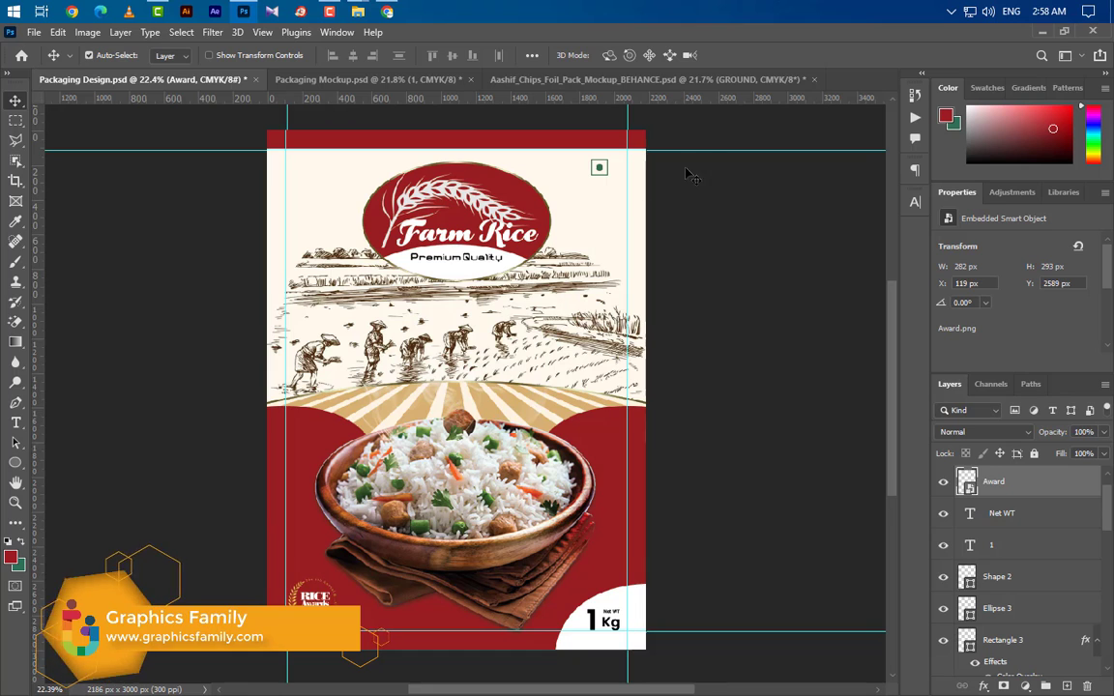
pyautogui.click(709, 83)
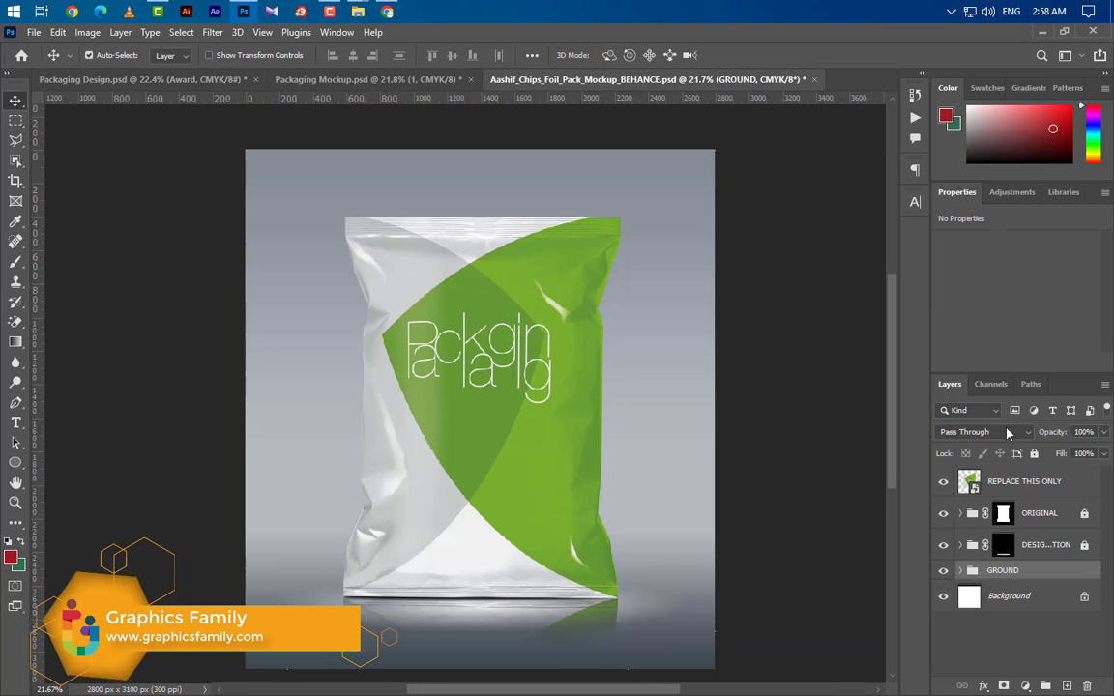
pyautogui.doubleClick(969, 480)
pyautogui.click(68, 79)
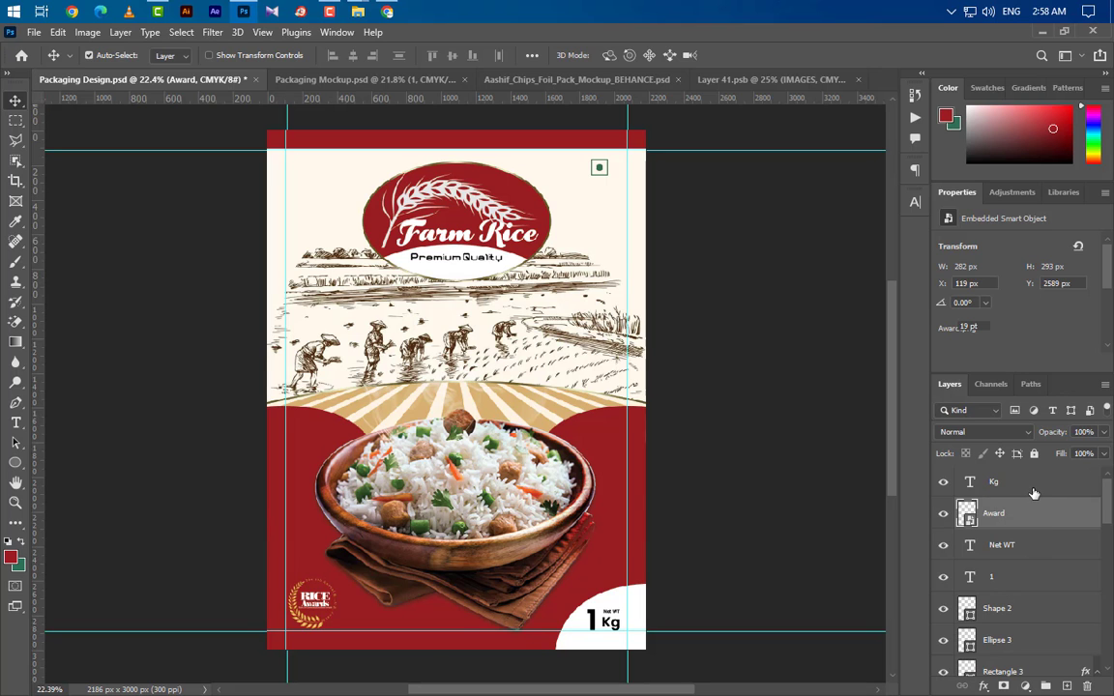
pyautogui.hotkey('ctrl', 'alt', 'shift', 'e')
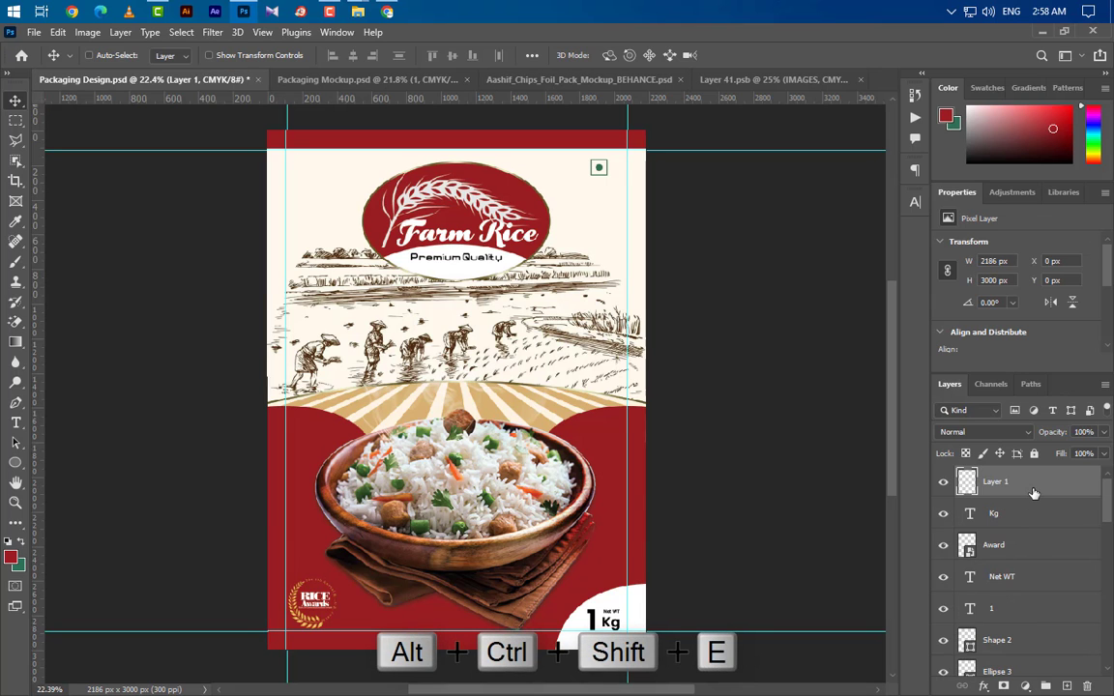
pyautogui.moveTo(533, 364); pyautogui.dragTo(426, 352)
# Centre the packaging artwork horizontally and vertically on the smart object's canvas
pyautogui.hotkey('ctrl', 'a')
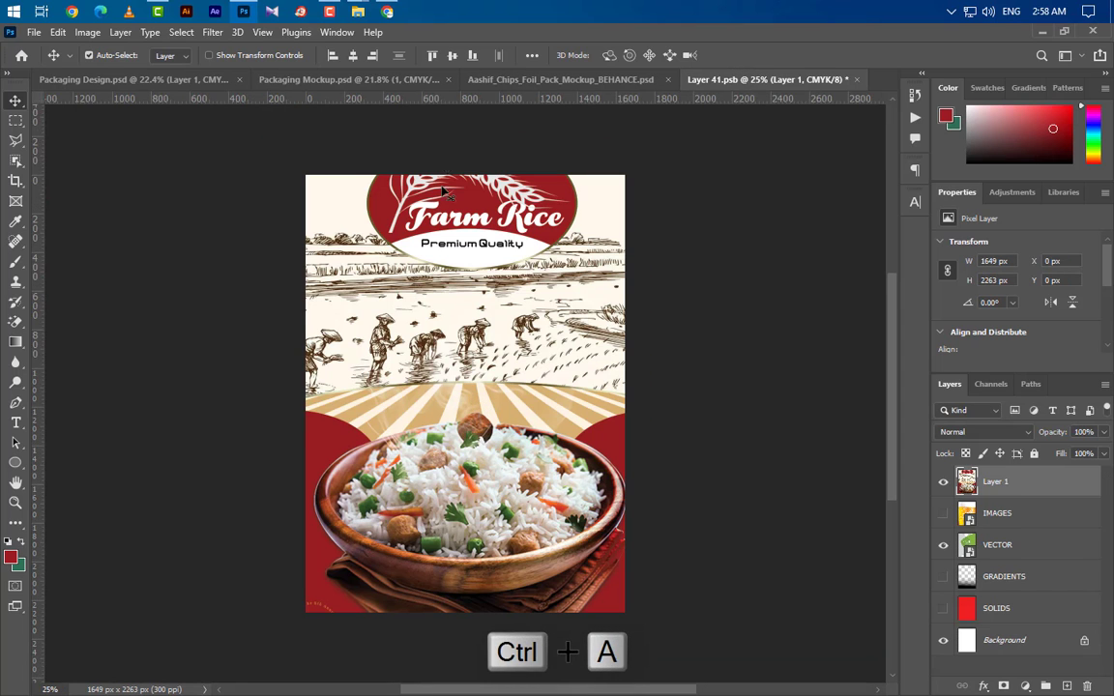
pyautogui.click(354, 55)
pyautogui.click(452, 56)
pyautogui.hotkey('ctrl', 'd')
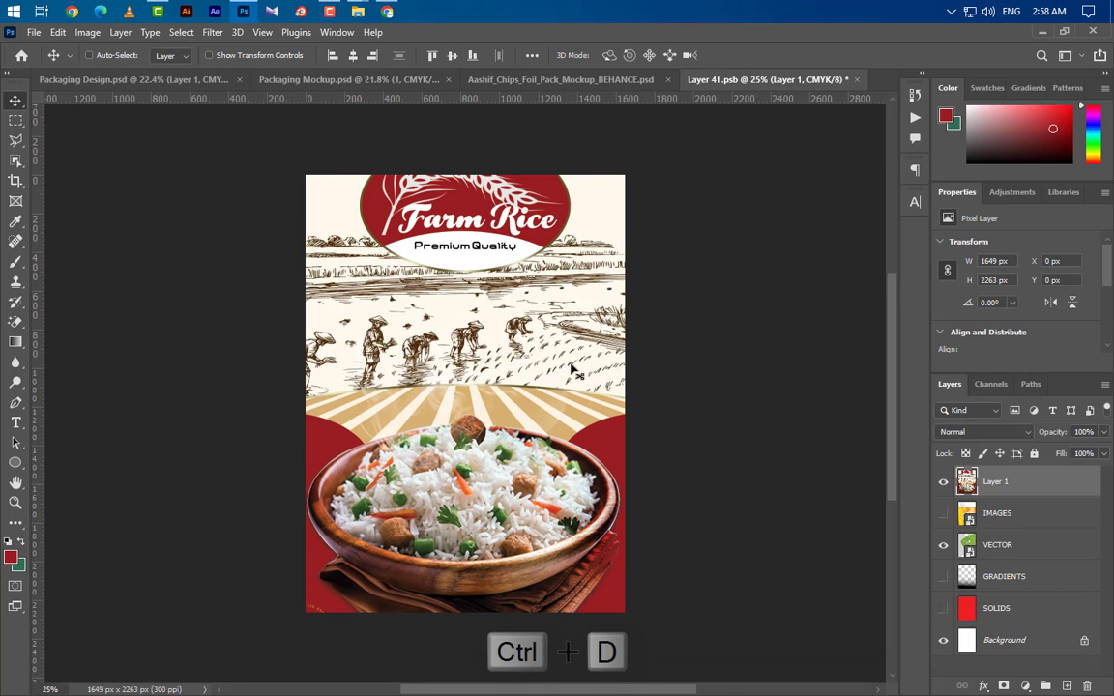
# Scale the packaging artwork proportionally to 75.43% so it fits the smart object's canvas
pyautogui.hotkey('ctrl', 't')
pyautogui.scroll(1, 629, 397)
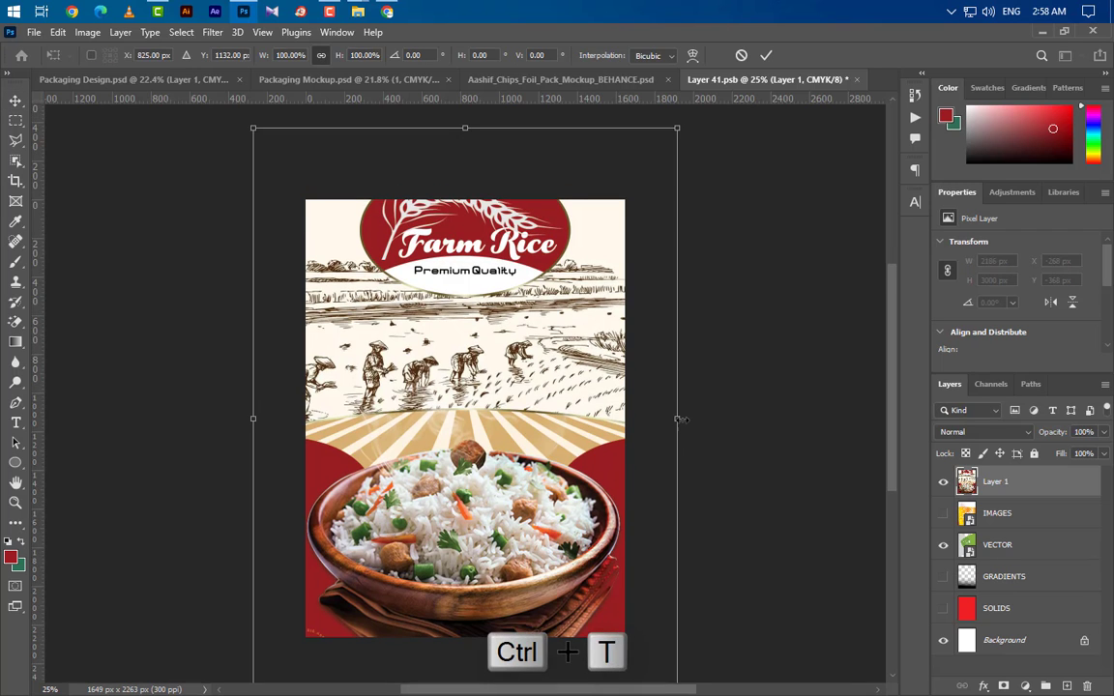
pyautogui.moveTo(679, 419); pyautogui.dragTo(624, 419)
pyautogui.moveTo(252, 419); pyautogui.dragTo(306, 419)
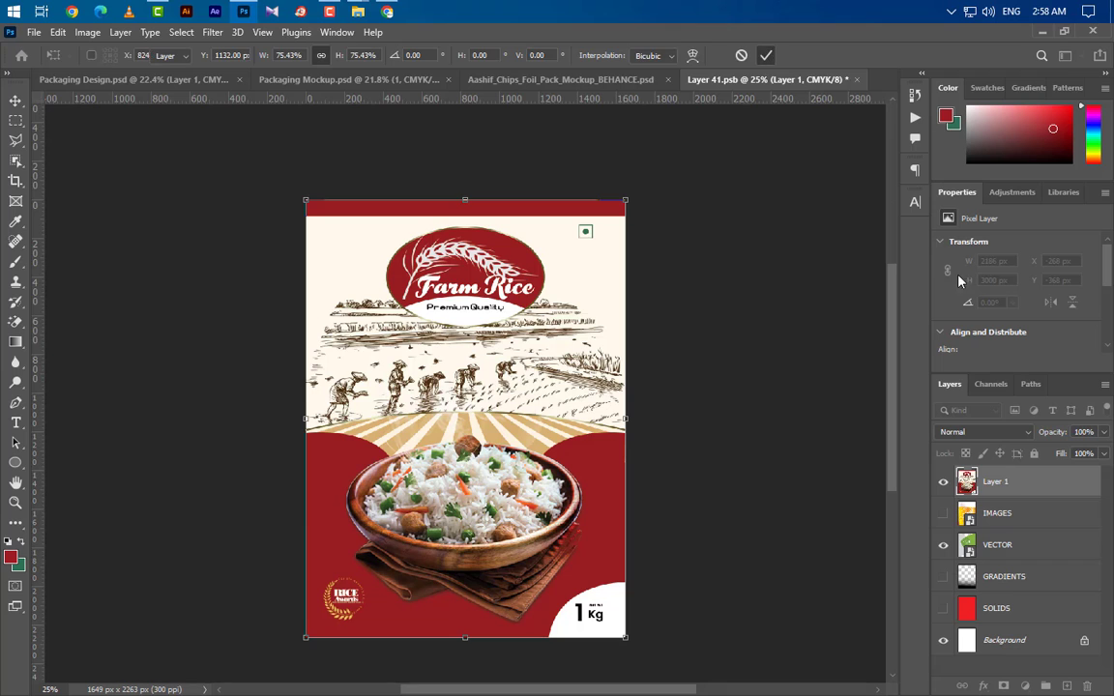
pyautogui.press('Return')
# Close Layer 41.psb with its changes saved and show the foil pack mockup with the design
pyautogui.click(855, 83)
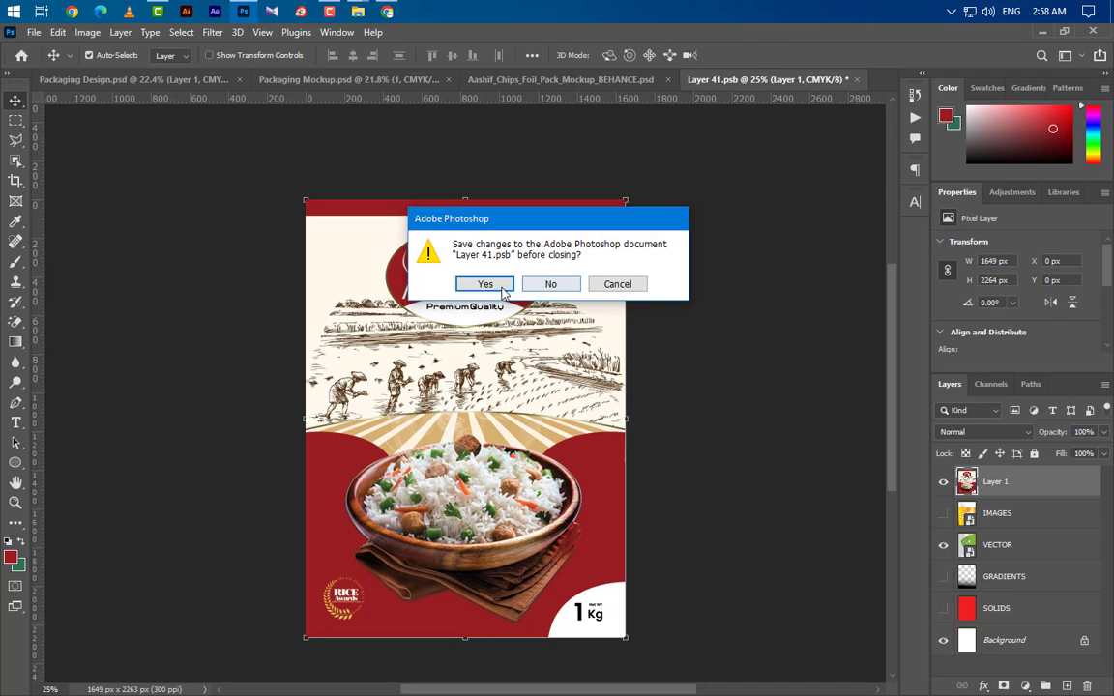
pyautogui.click(489, 284)
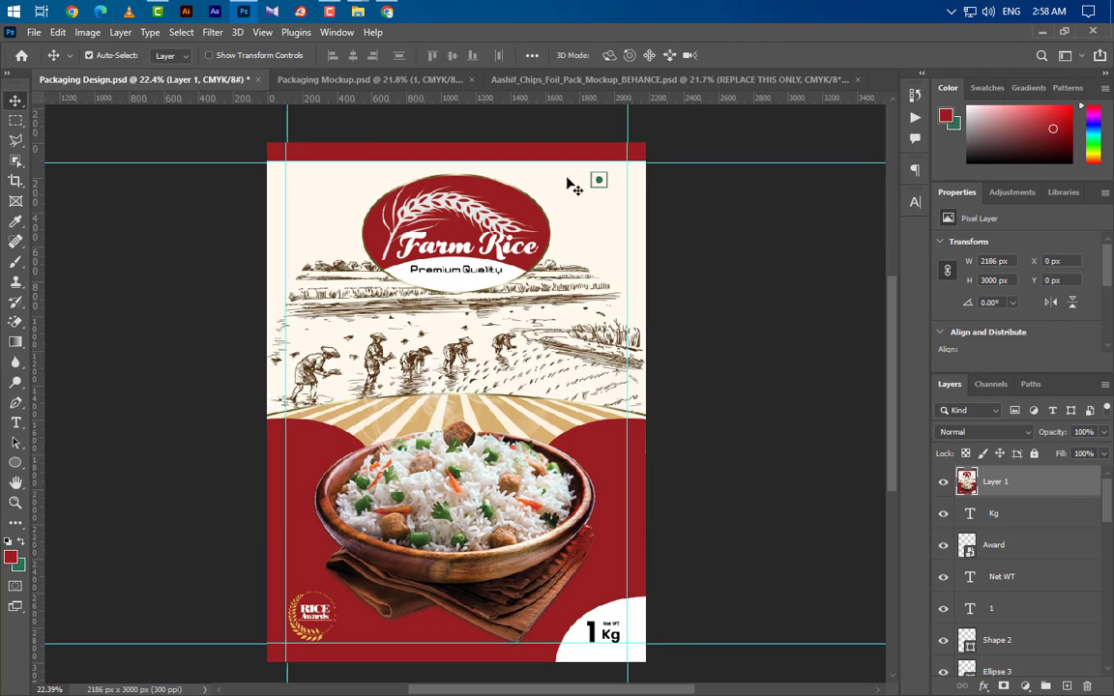
pyautogui.click(691, 81)
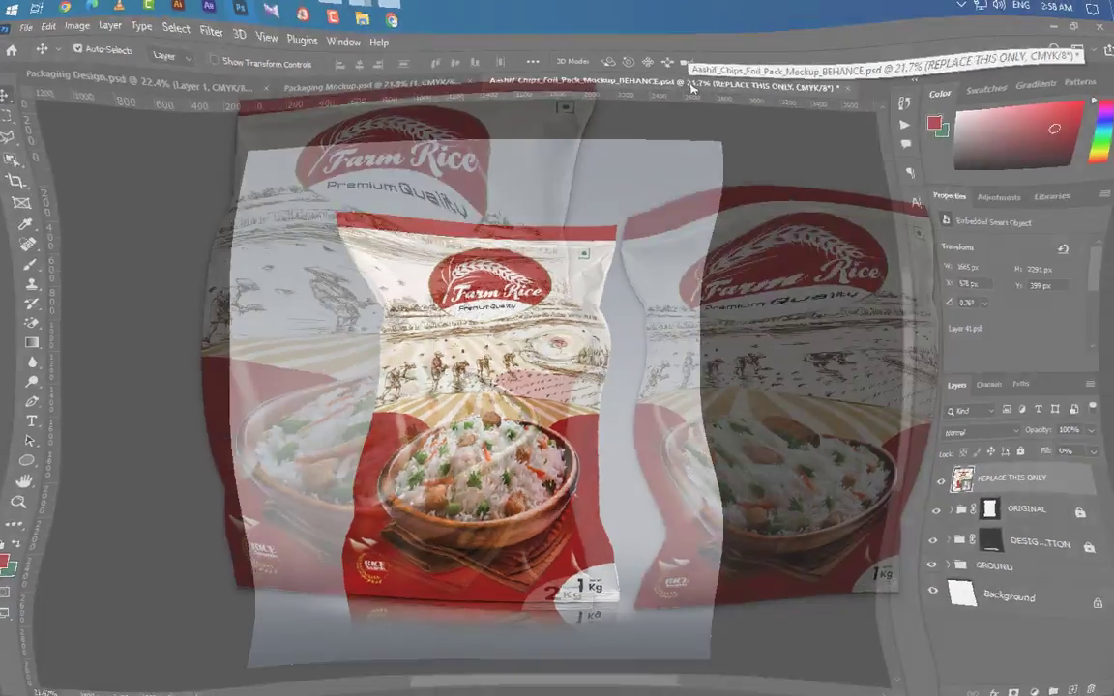